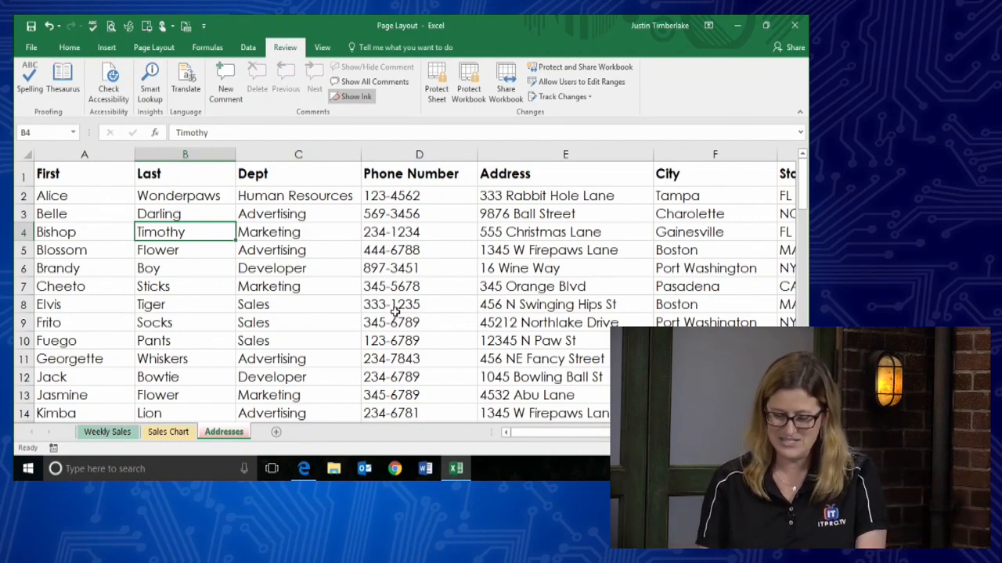
Zoom the Addresses sheet out to 50% and look over where the dashed page breaks fall
click(321, 47)
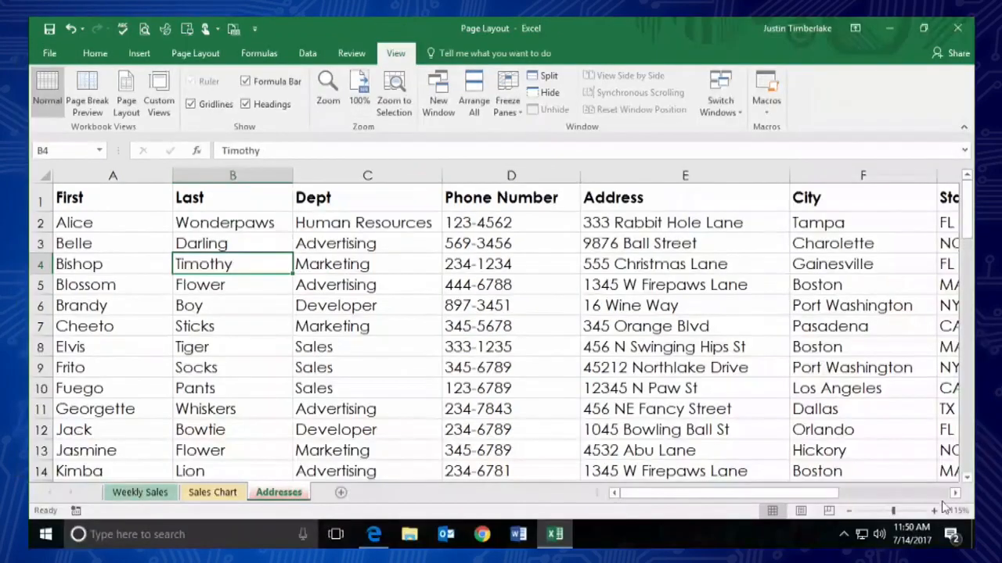
click(933, 511)
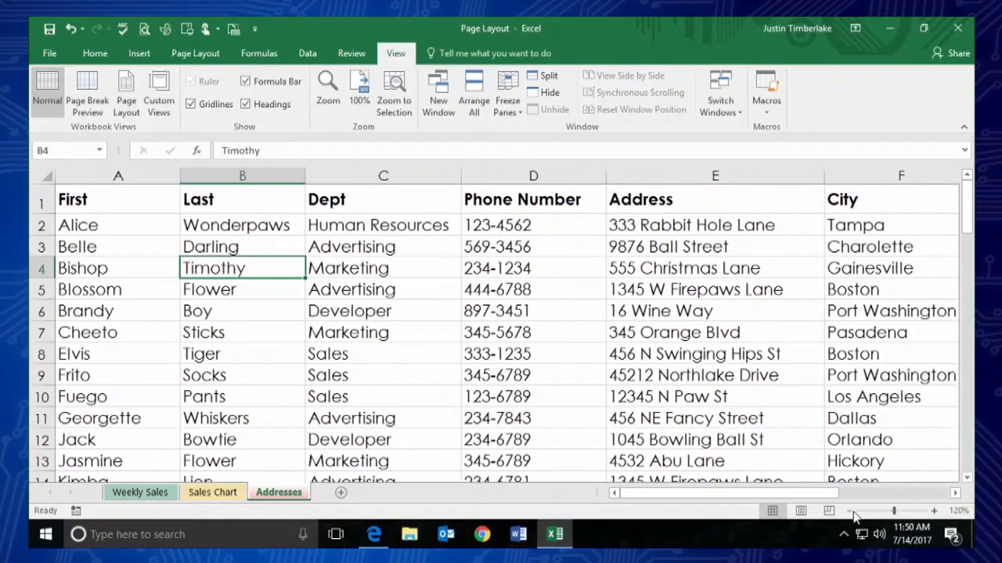
click(850, 512)
click(850, 511)
click(850, 512)
click(851, 512)
click(851, 512)
click(850, 512)
click(851, 512)
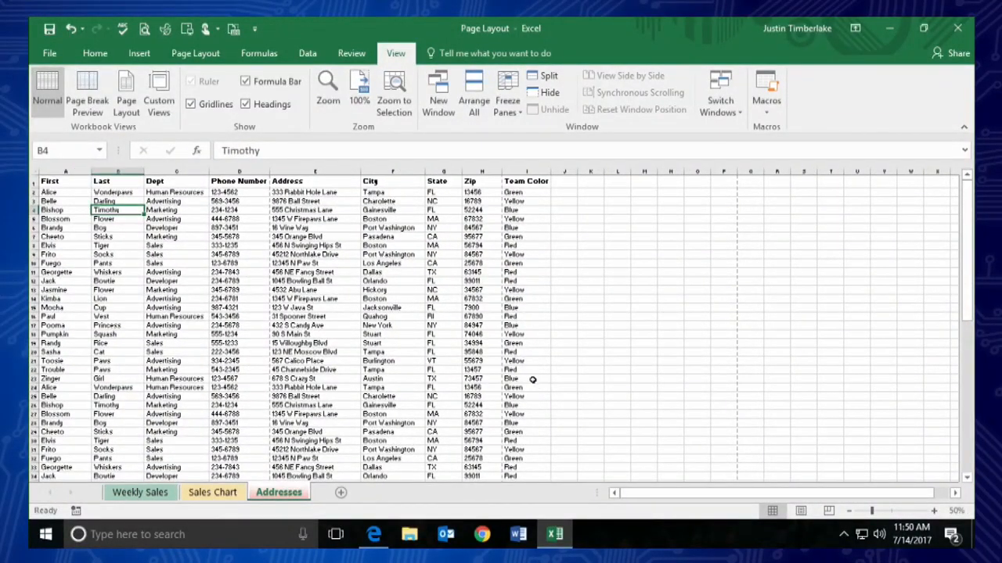
scroll(532, 380, down, 6)
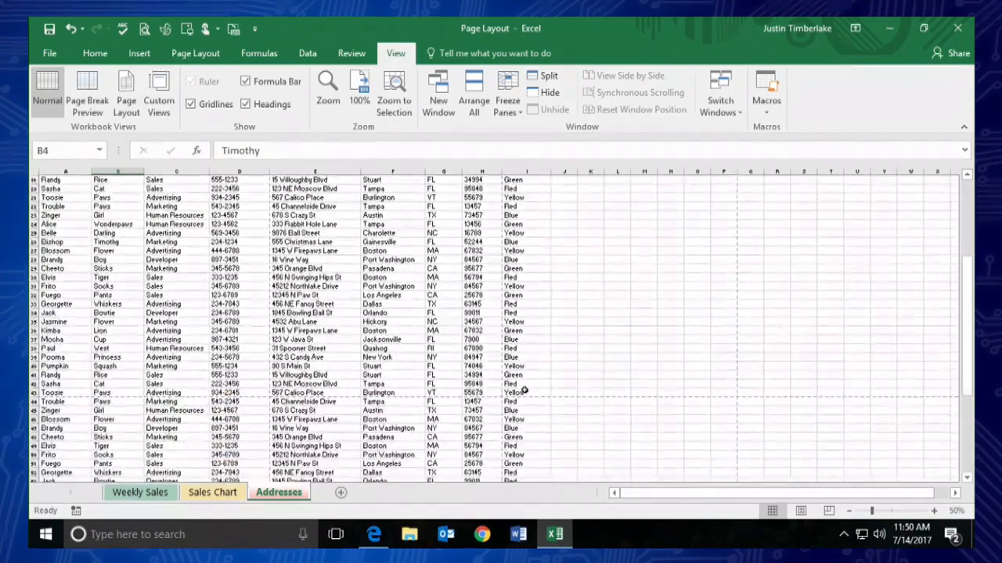
scroll(524, 389, down, 2)
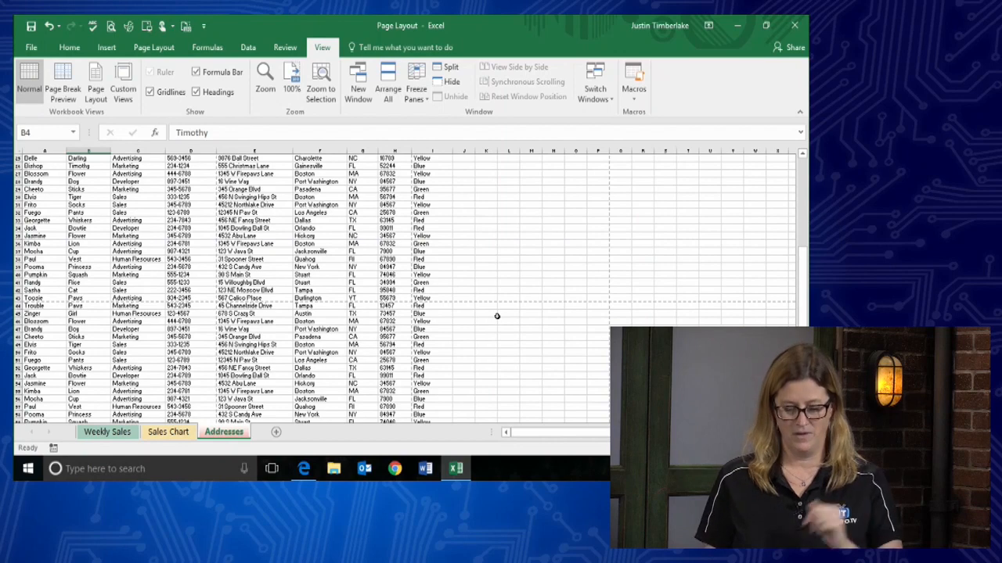
Switch the Addresses sheet to Page Layout view and examine how its rows and columns split across the printed pages
click(102, 75)
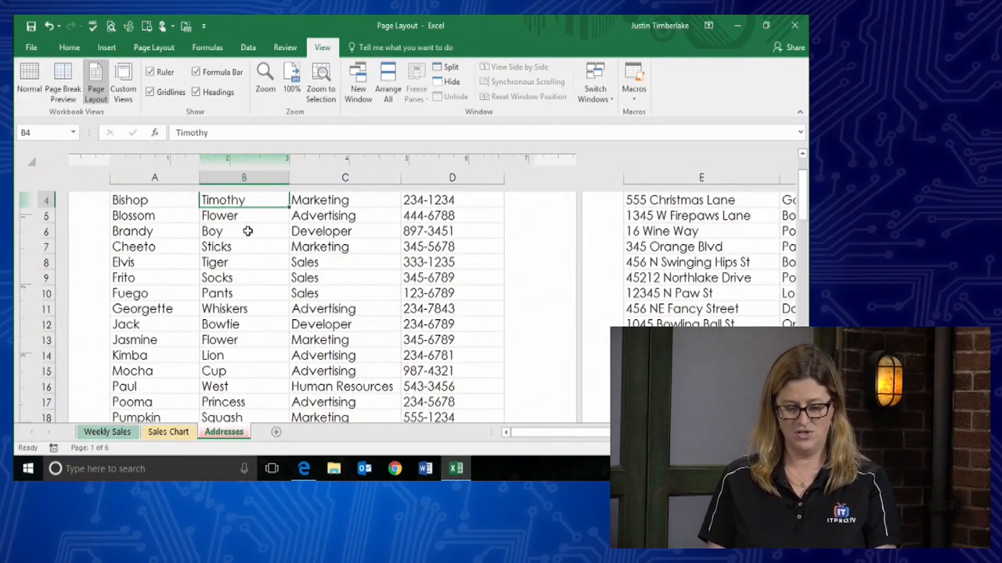
scroll(248, 231, down, 3)
scroll(356, 288, down, 8)
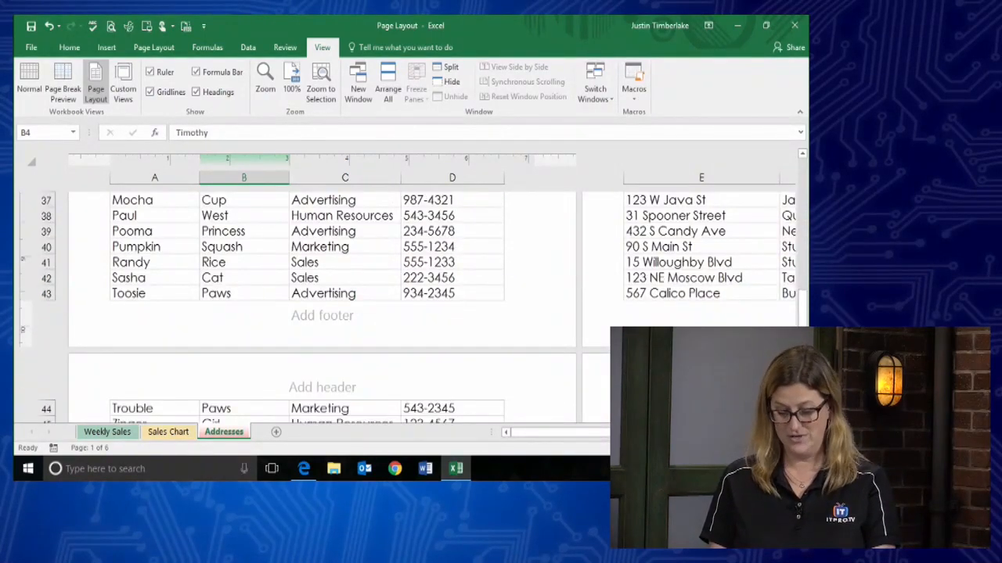
scroll(427, 297, down, 8)
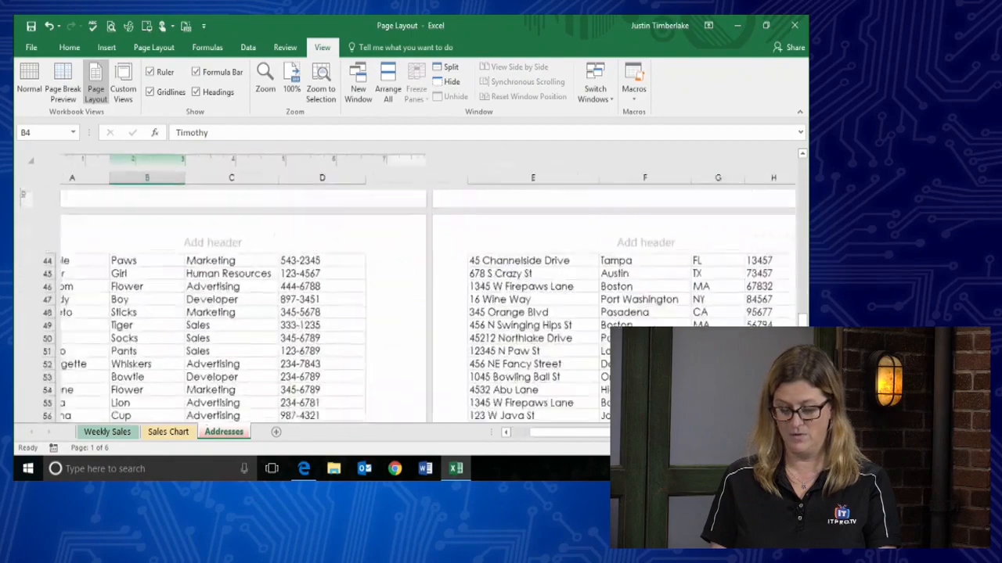
scroll(308, 349, down, 2)
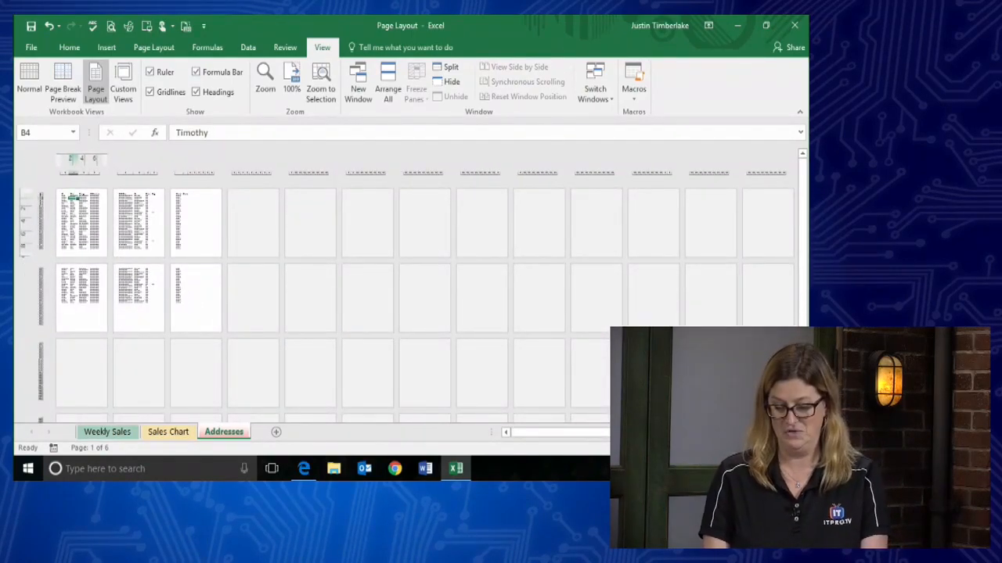
scroll(495, 360, up, 5)
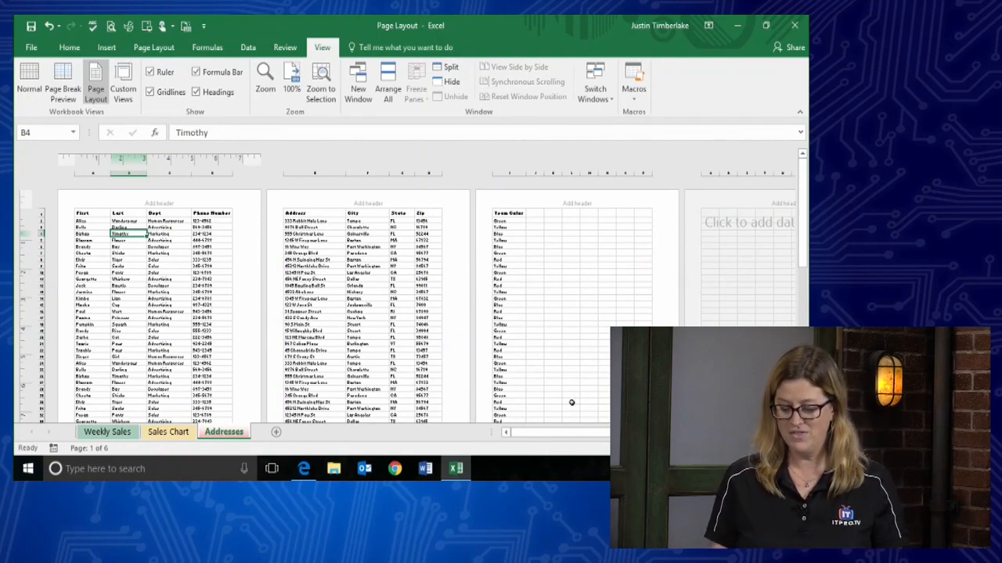
scroll(530, 381, up, 1)
scroll(529, 390, up, 1)
scroll(284, 341, up, 1)
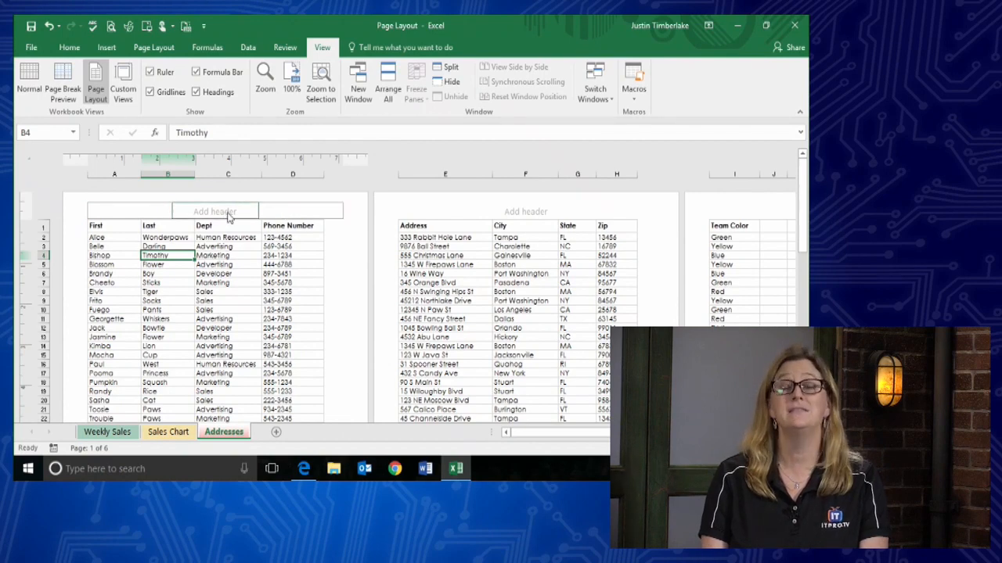
Insert the current date in the header's left section and the file path in its right section
click(145, 215)
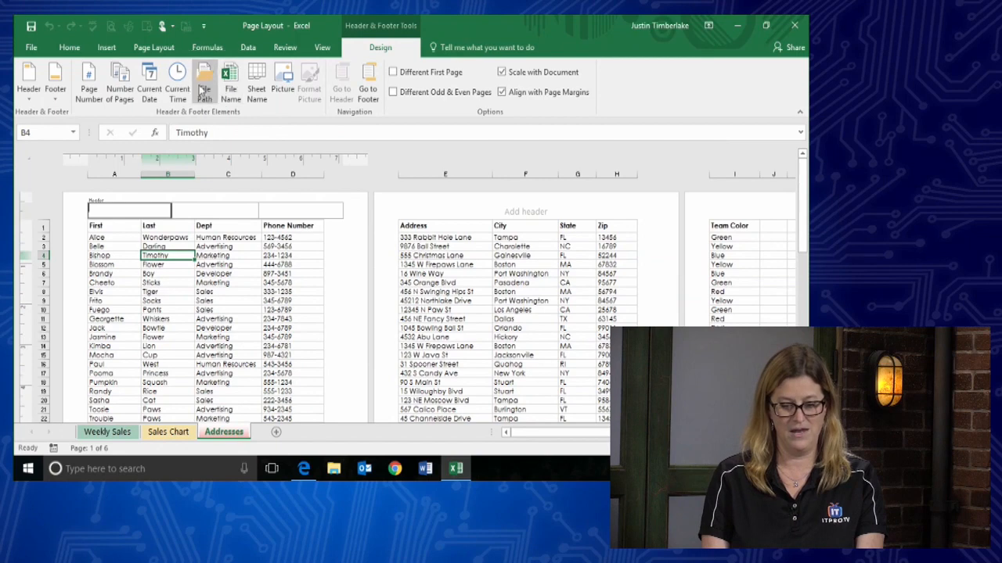
click(149, 90)
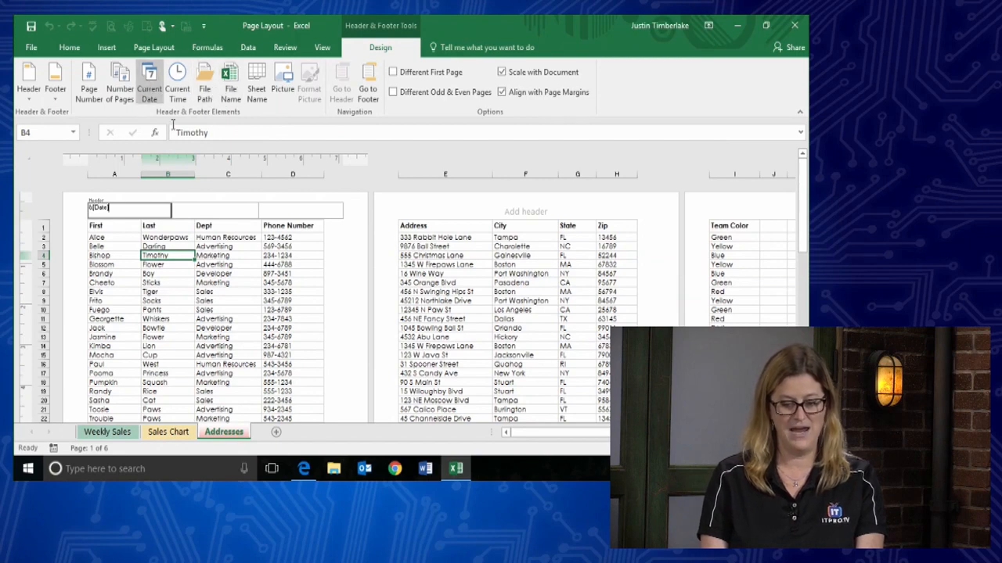
click(213, 205)
click(286, 211)
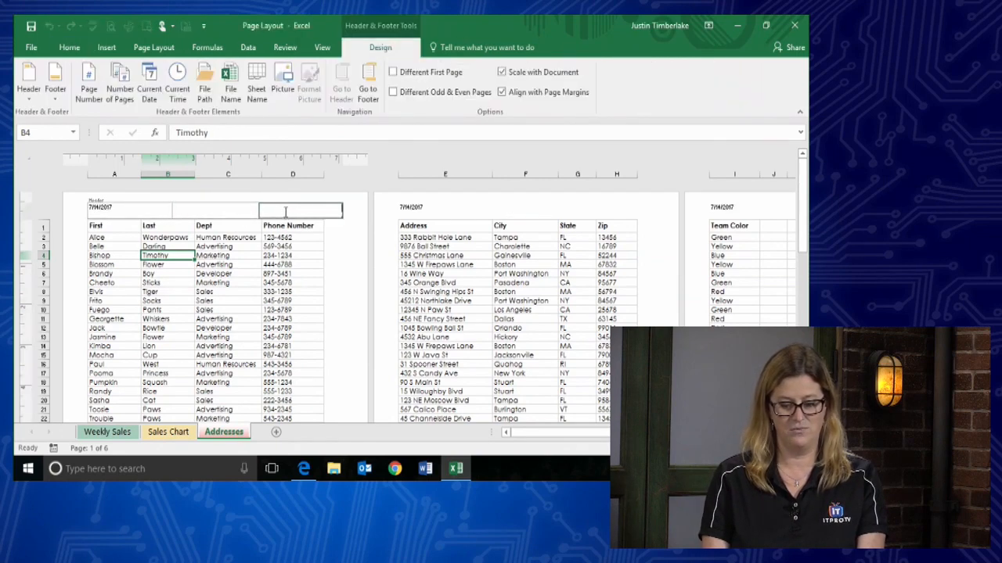
click(207, 88)
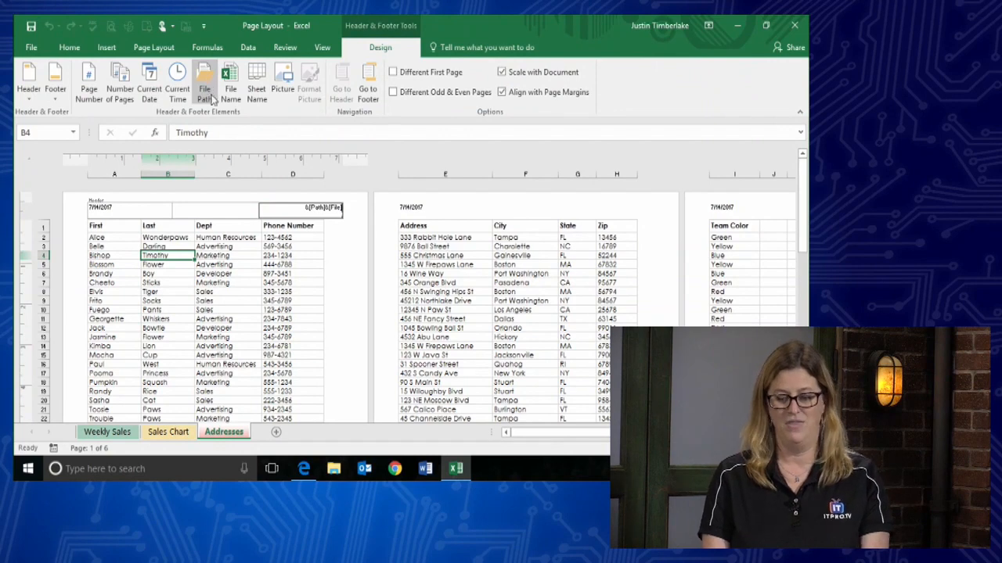
Insert the page number and number of pages codes in the footer's center section
click(373, 87)
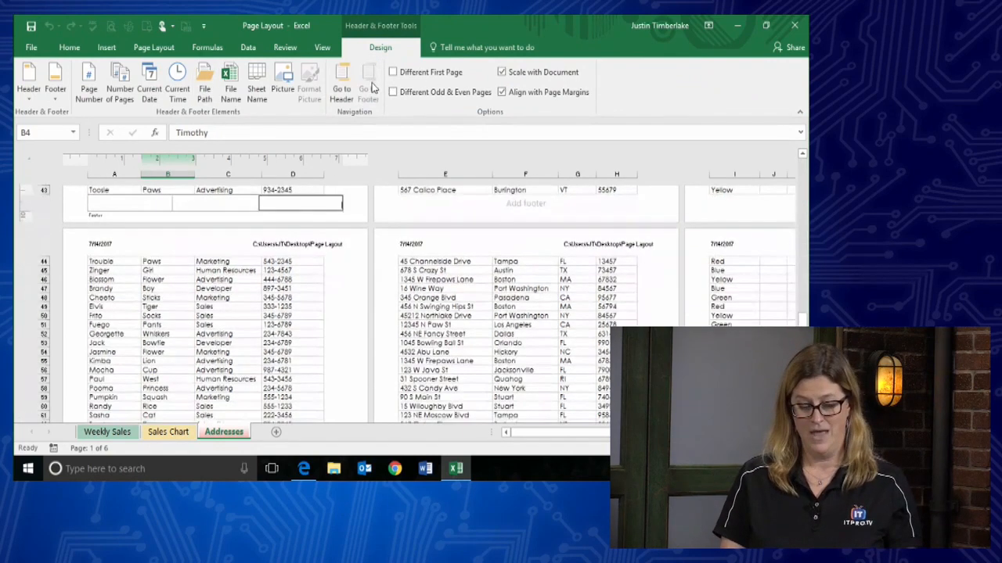
click(221, 201)
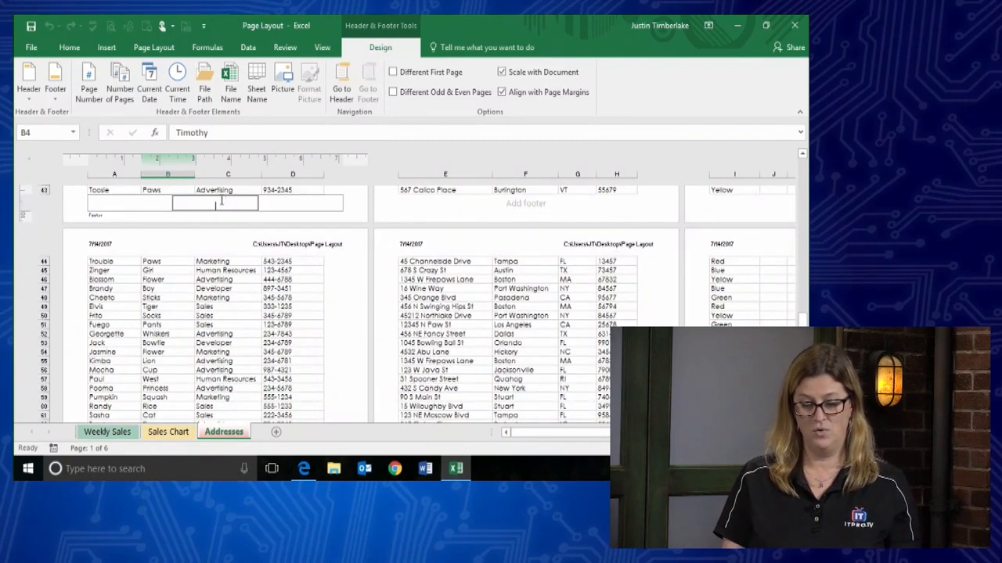
click(105, 84)
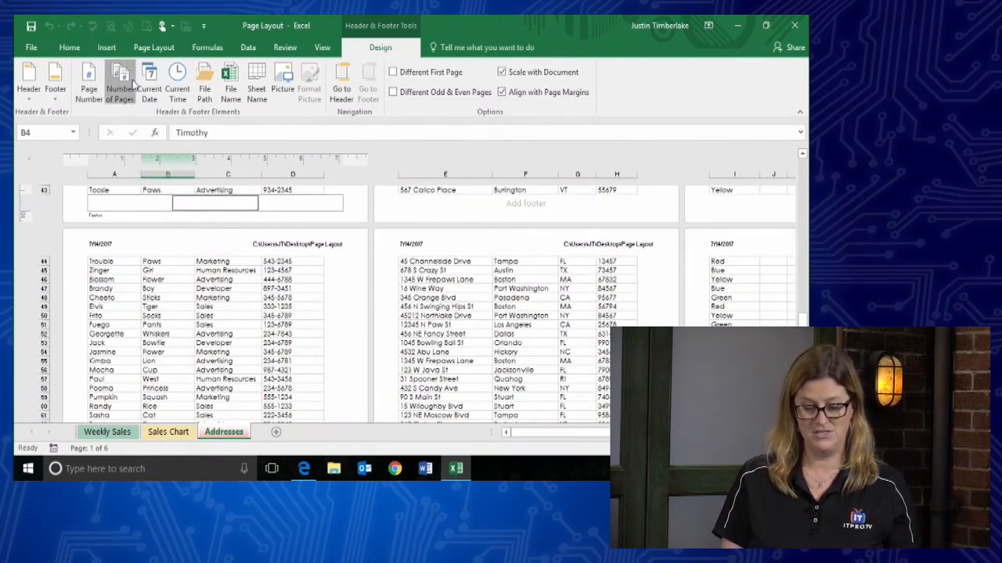
click(192, 202)
click(90, 86)
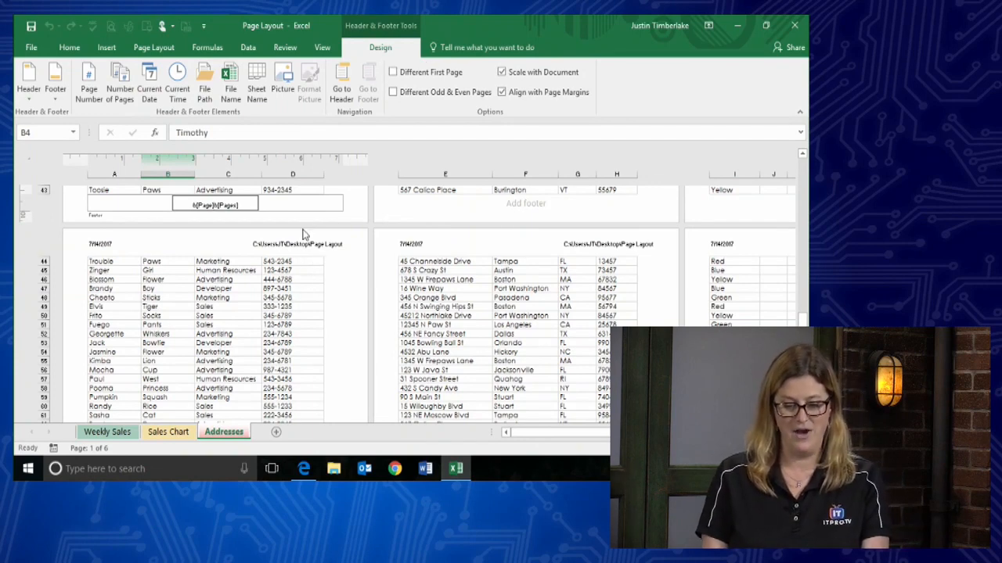
click(179, 304)
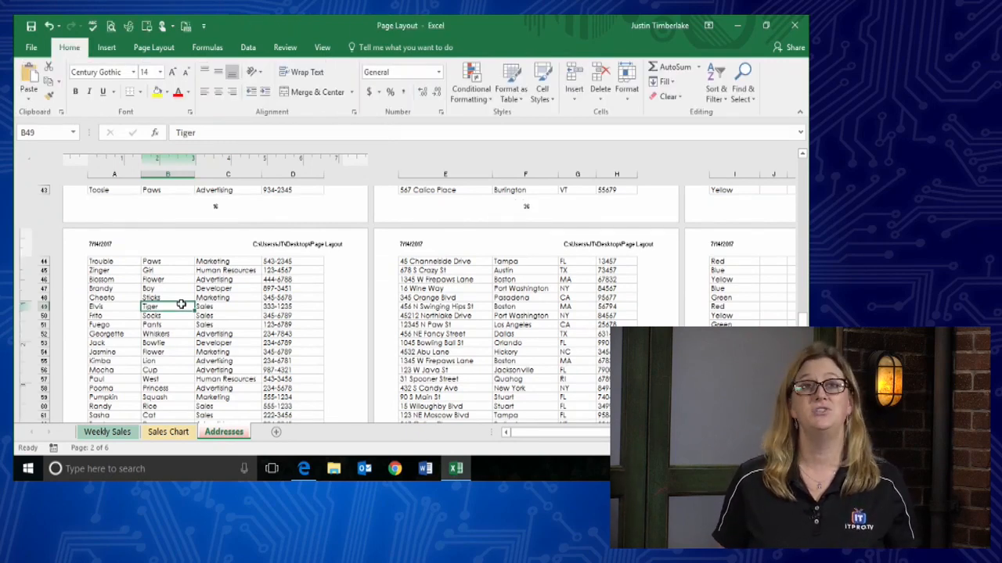
Clear the footer's center section and apply the preset "Page 1 of ?" footer instead
scroll(239, 279, up, 3)
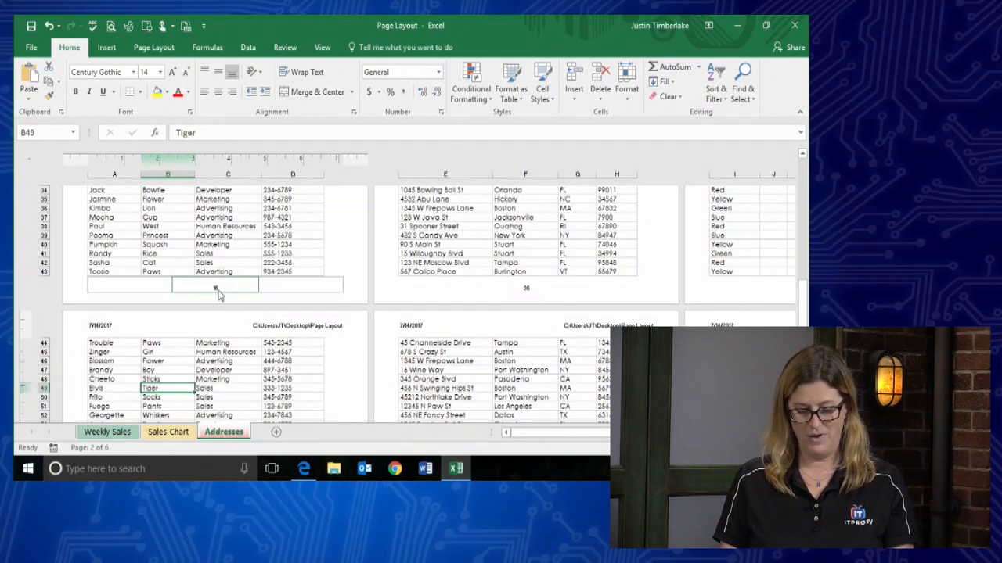
click(213, 289)
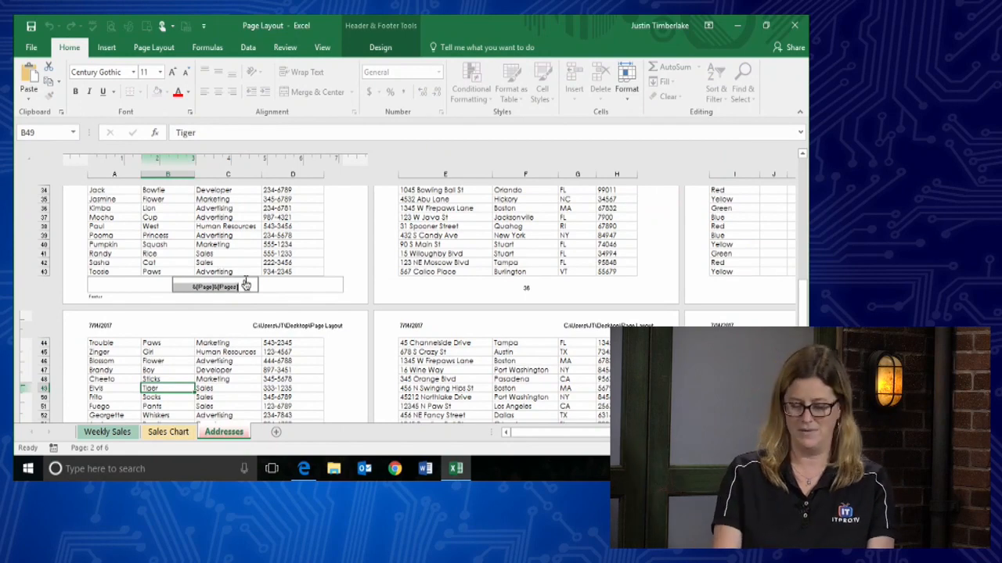
key(Delete)
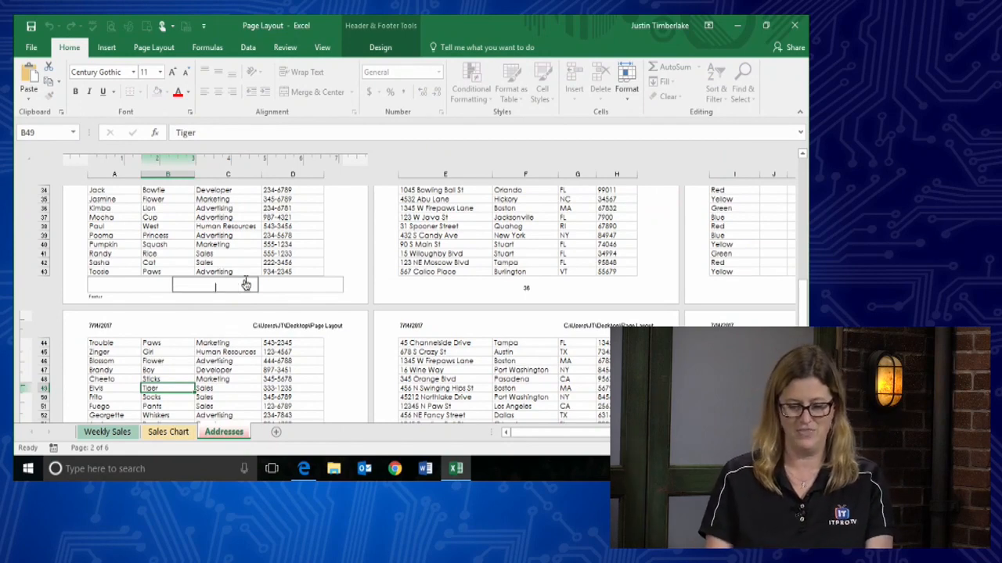
click(382, 50)
click(56, 95)
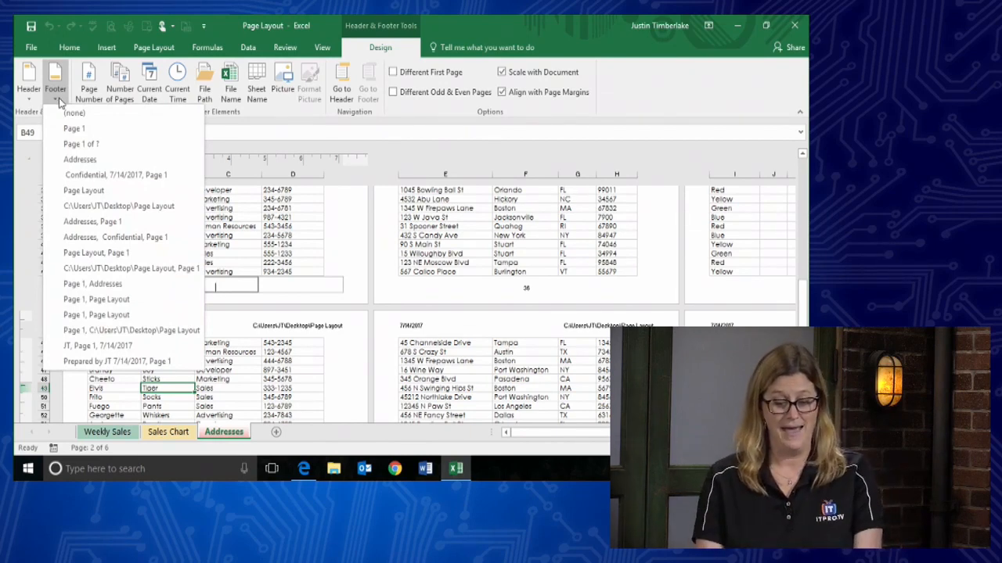
click(80, 144)
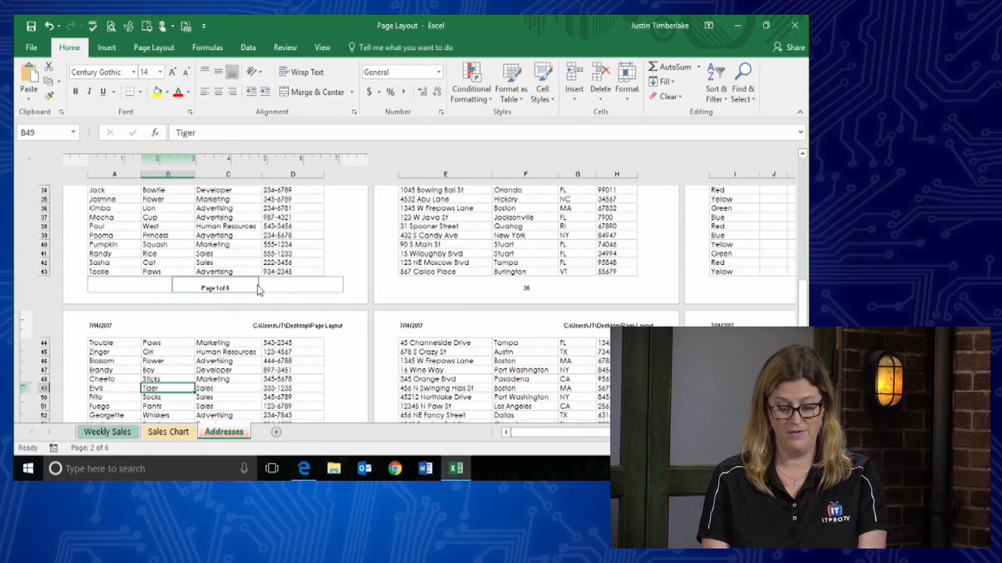
click(232, 246)
drag(504, 235, 492, 234)
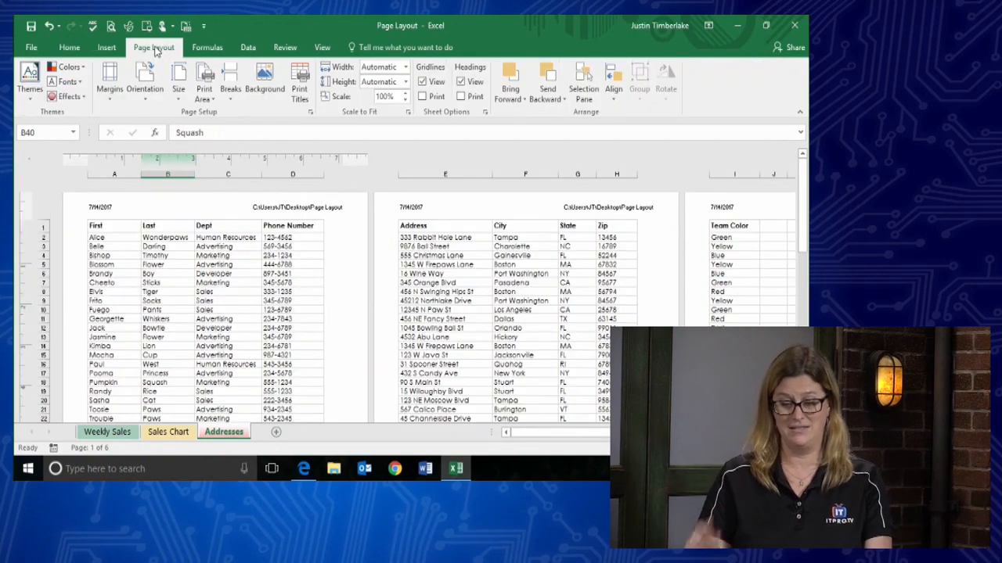
Set the Addresses sheet's page margins to Wide and its orientation to Landscape
click(109, 92)
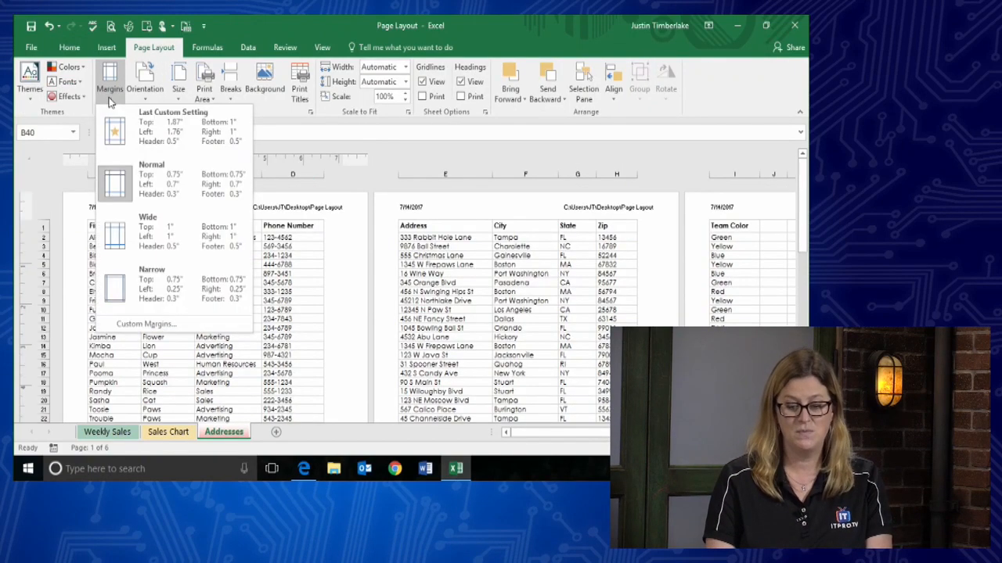
click(176, 239)
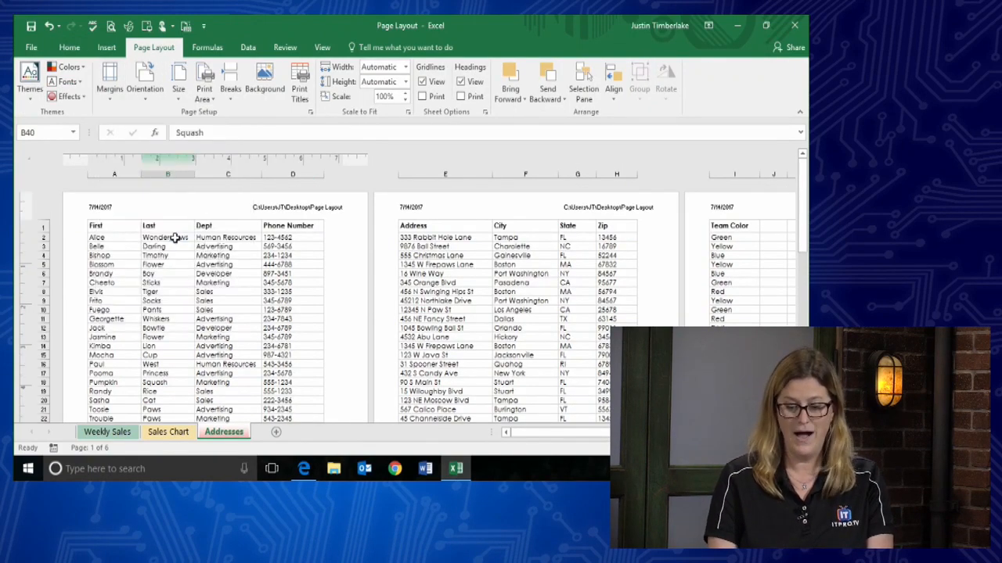
click(144, 82)
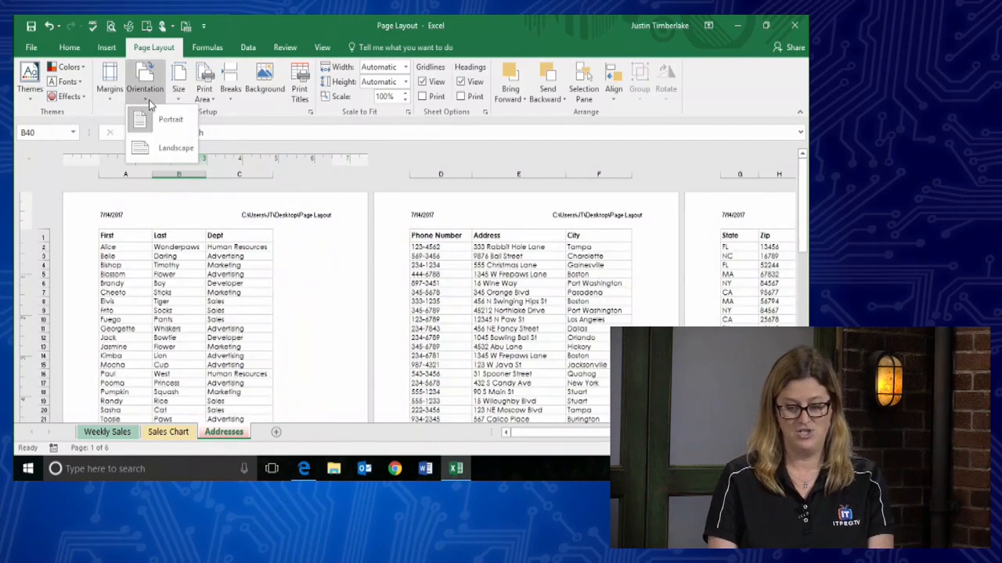
click(153, 152)
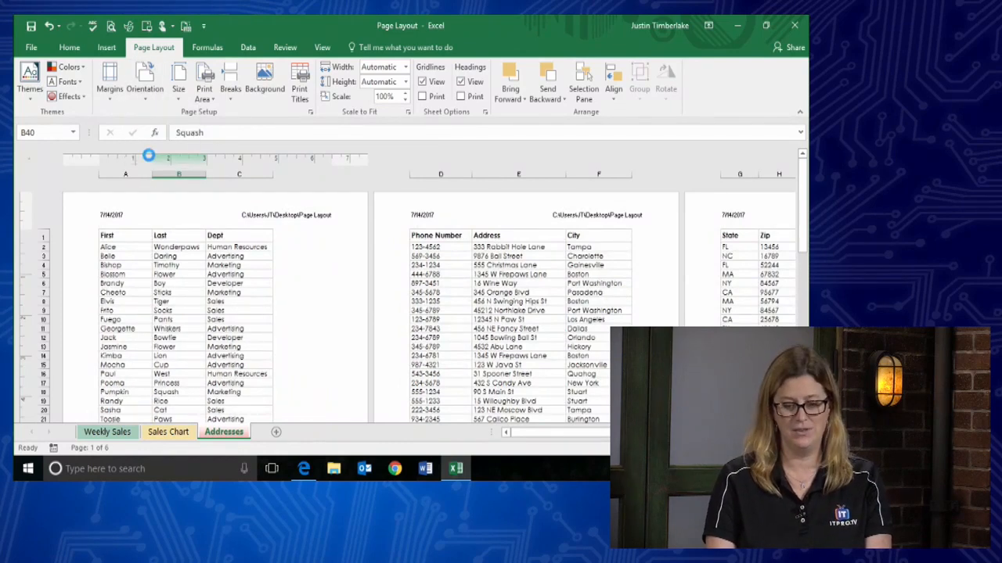
Return the Addresses sheet to Normal view and set its page orientation to Portrait
click(322, 47)
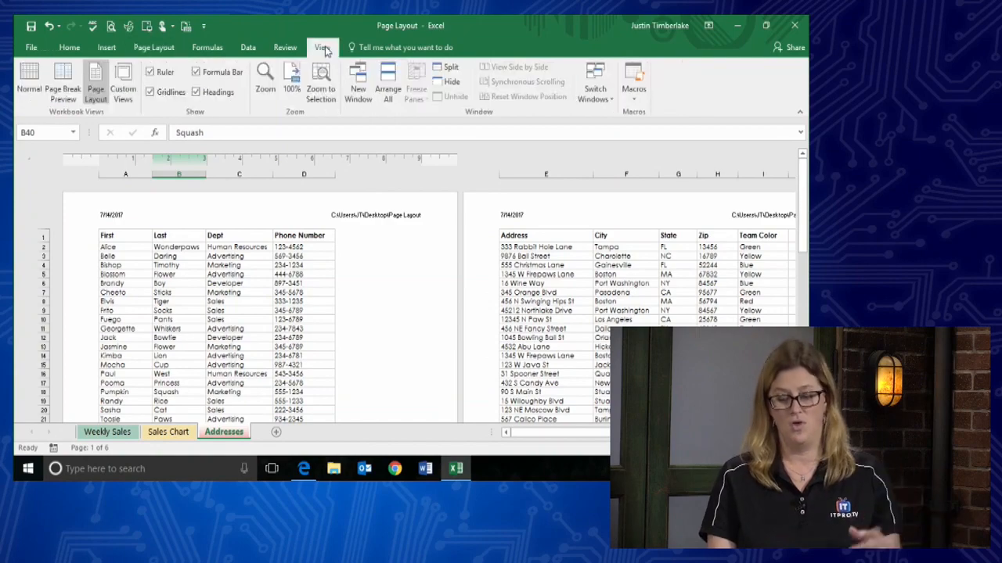
click(28, 81)
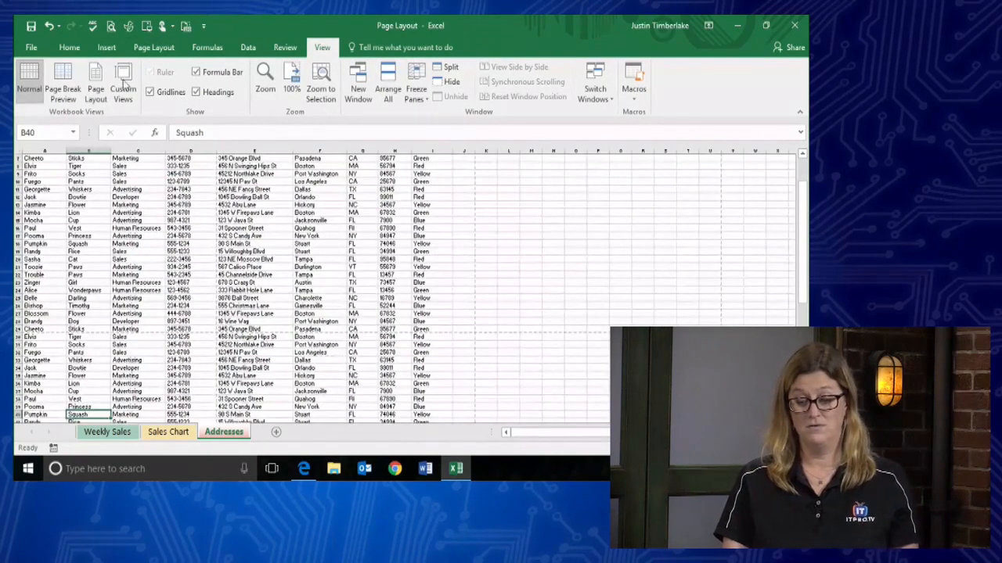
click(153, 47)
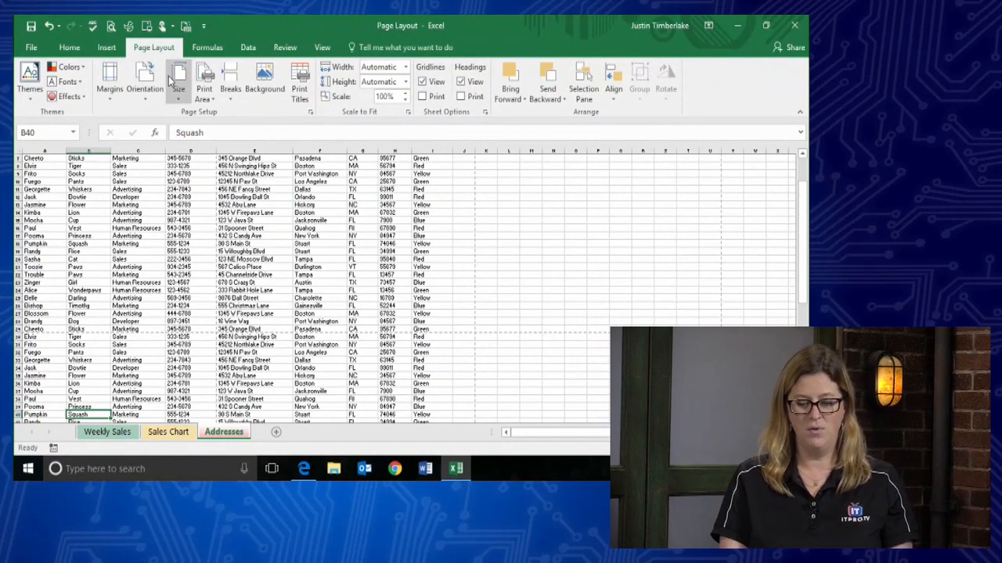
click(145, 92)
click(156, 116)
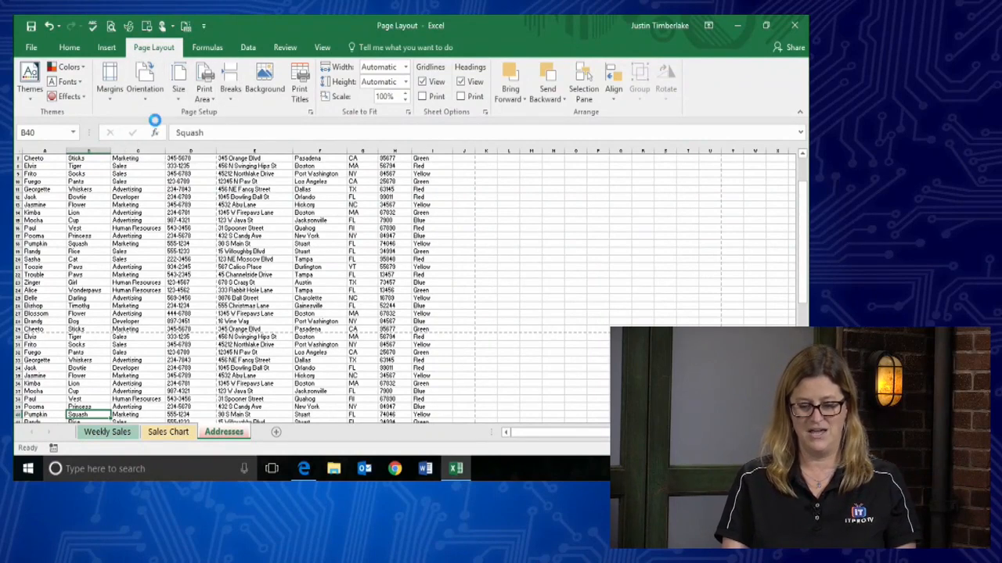
Set the Addresses sheet's margins to Normal and switch the sheet to Page Layout view
click(113, 84)
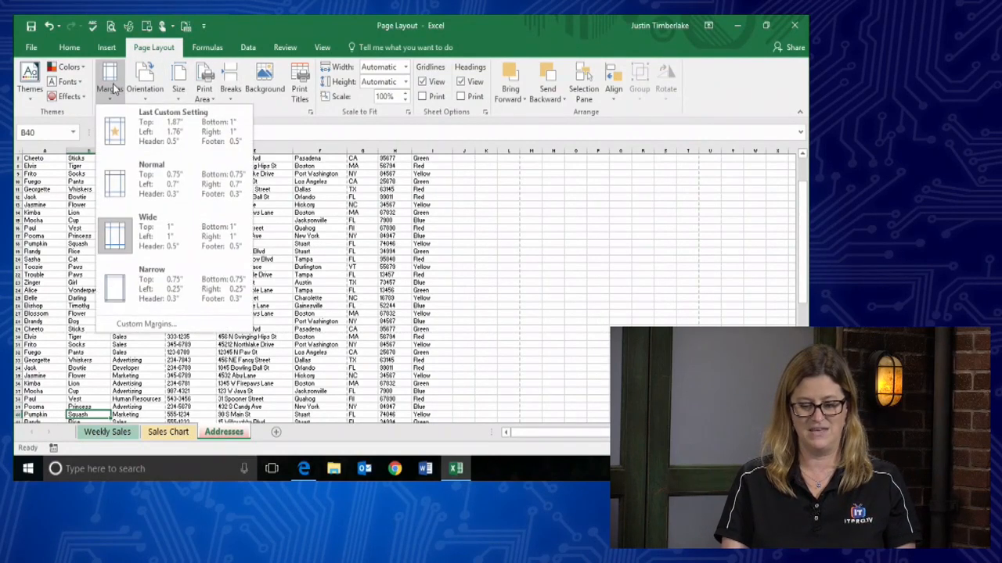
click(156, 183)
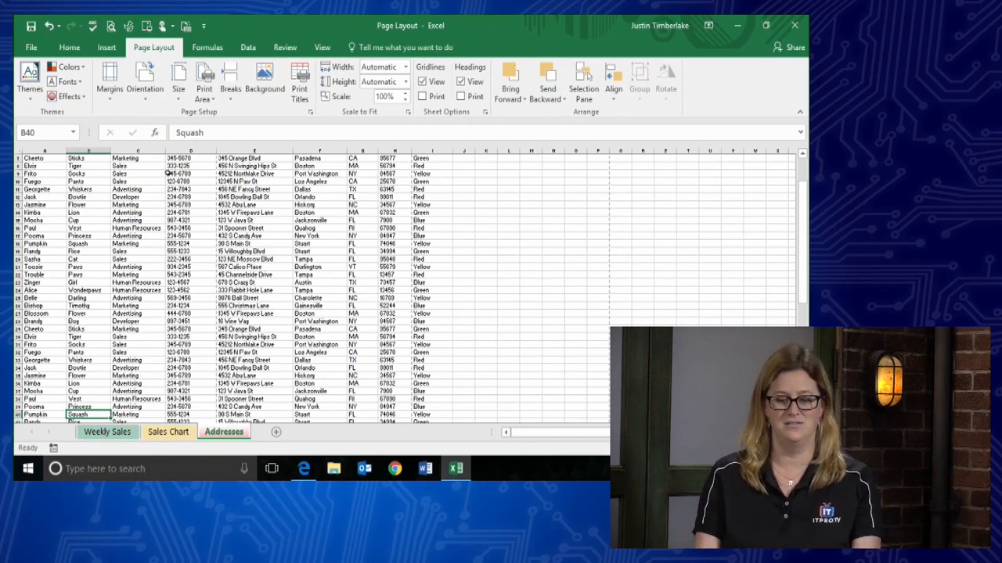
click(322, 49)
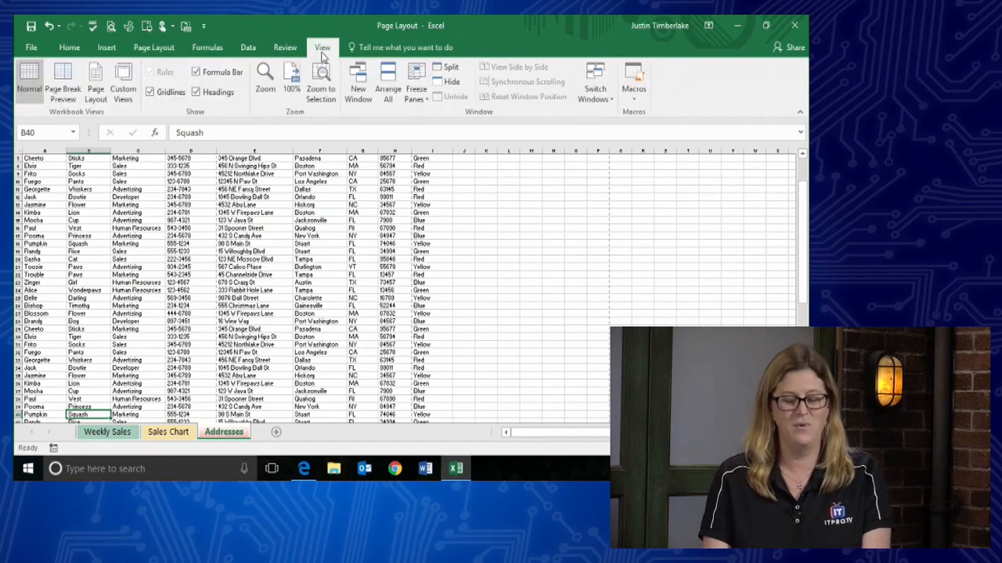
click(97, 90)
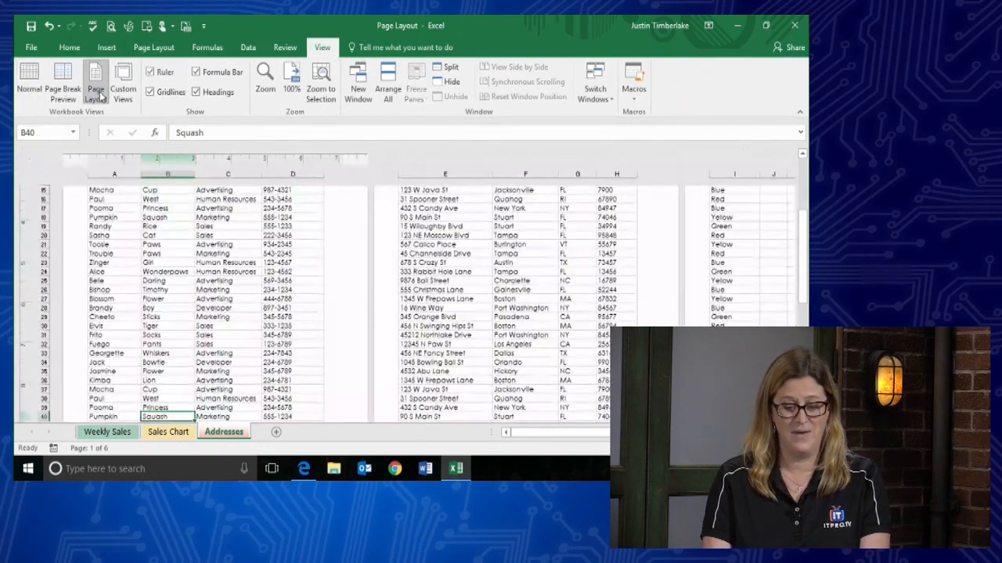
Look over the paper sizes available for the Addresses sheet without choosing another one
click(153, 48)
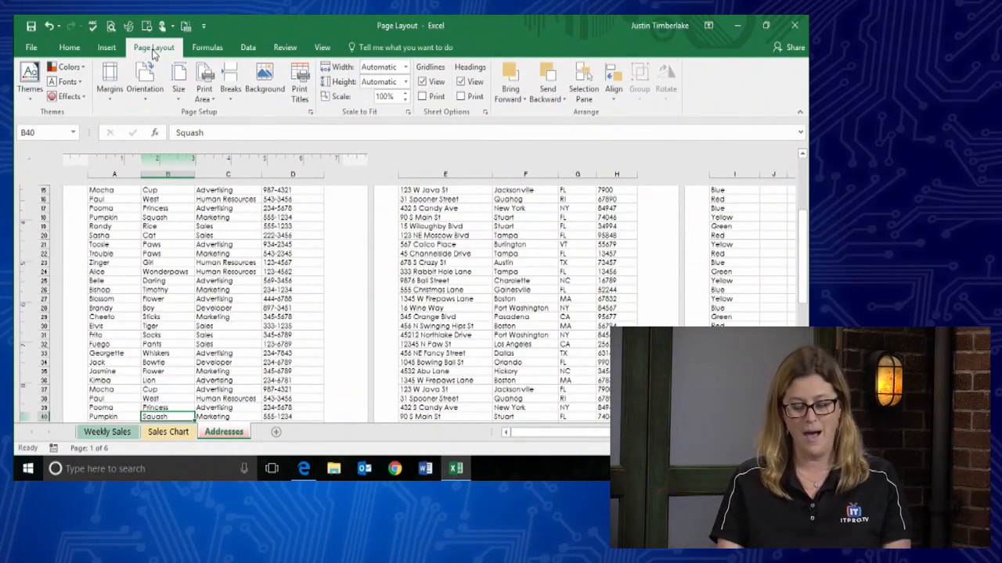
click(180, 87)
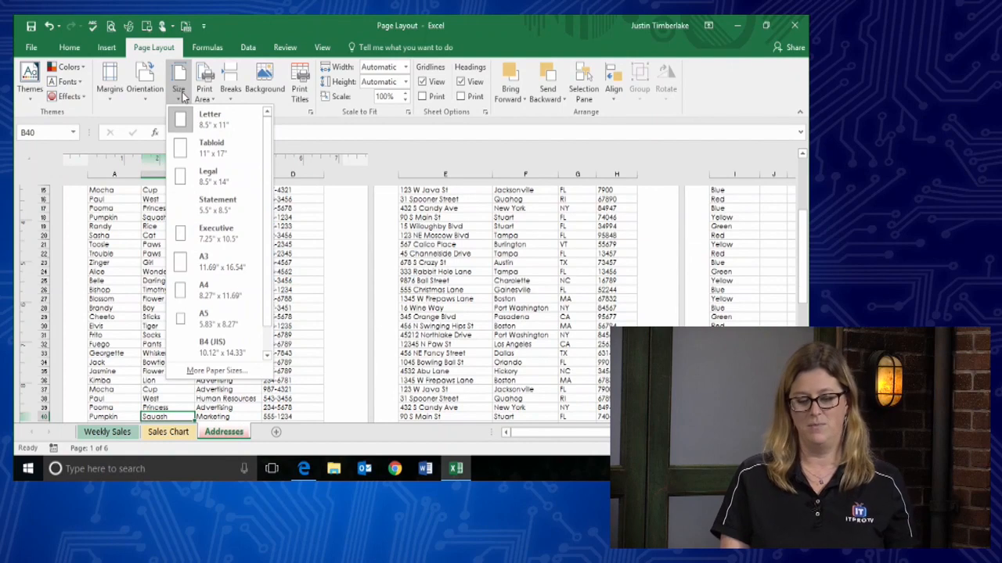
click(160, 48)
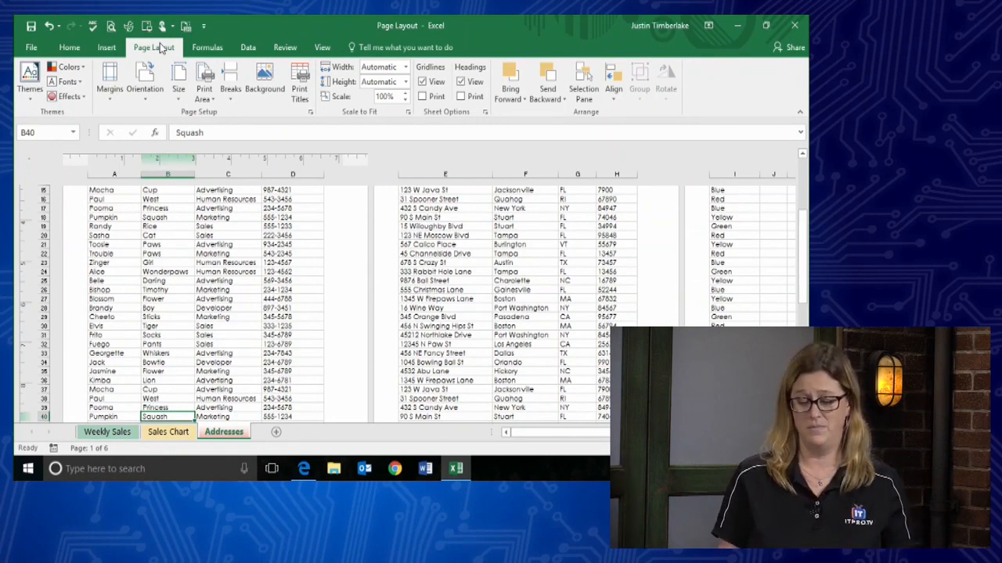
Try the fuego picture from the Pictures folder as the sheet background, look it over, and delete the background
click(269, 75)
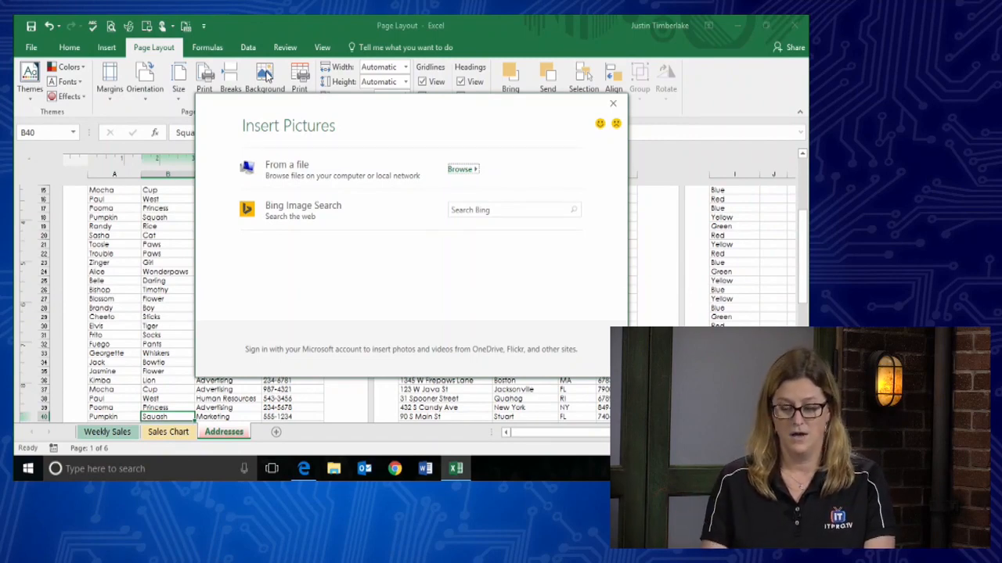
click(468, 169)
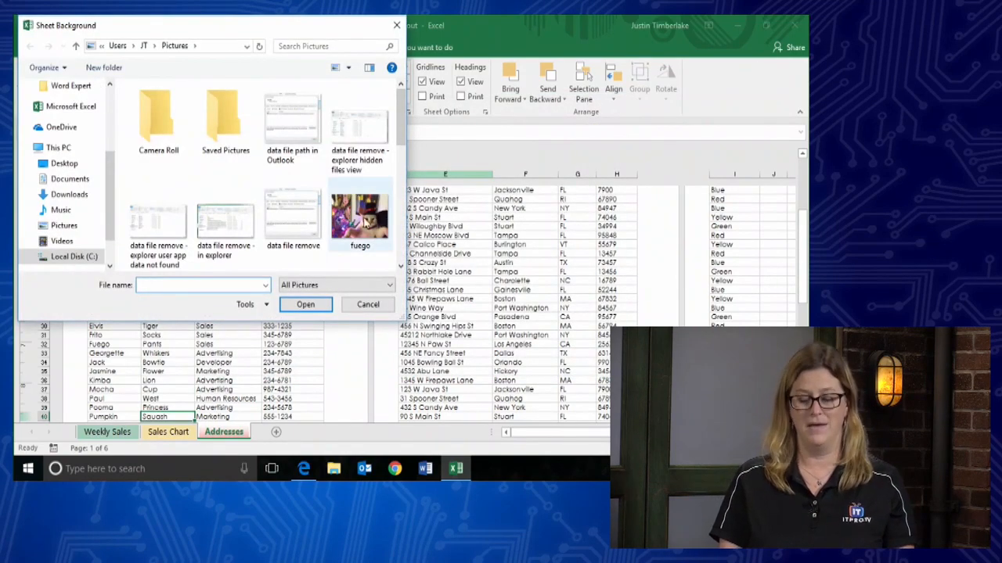
click(356, 220)
click(310, 305)
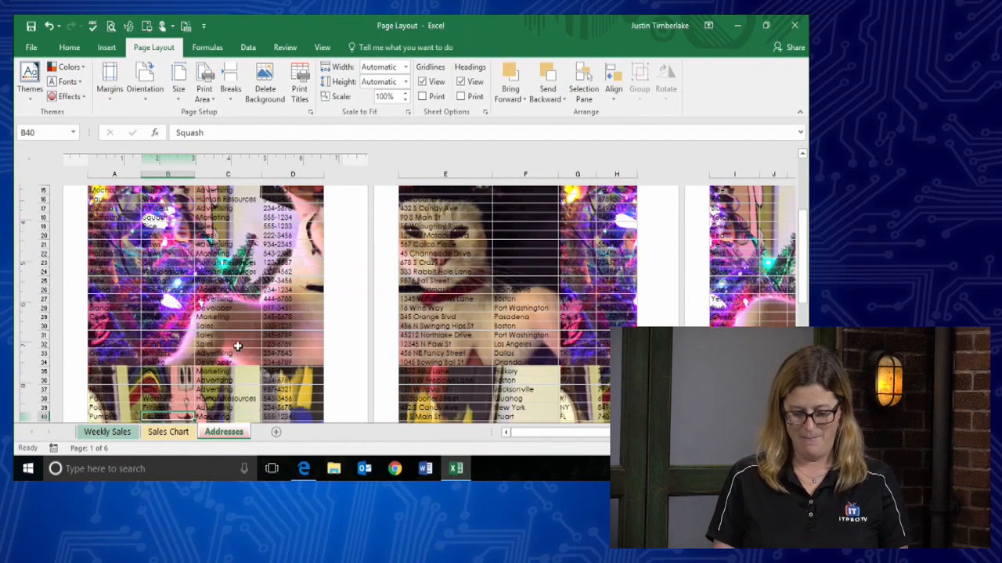
scroll(247, 330, down, 3)
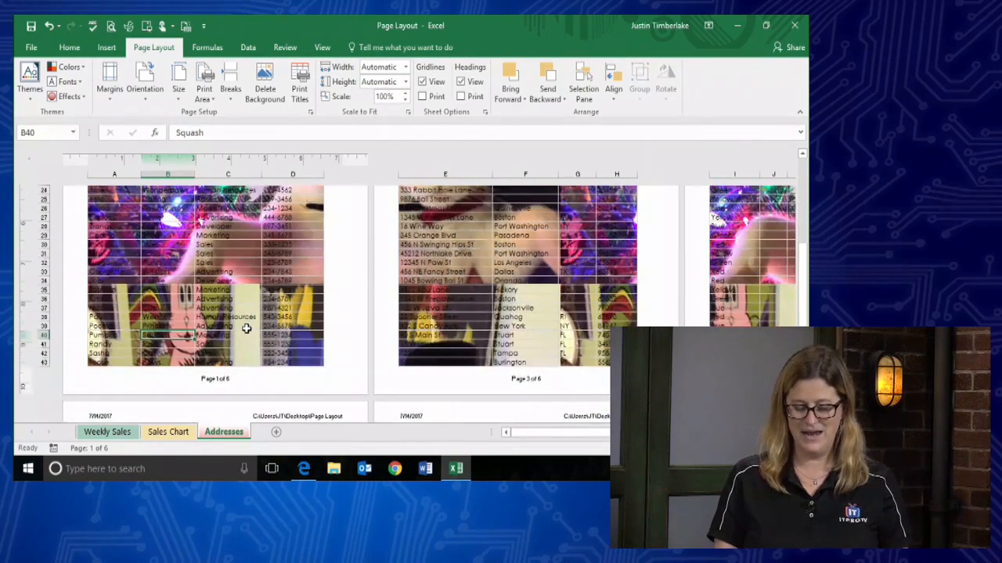
scroll(246, 329, up, 1)
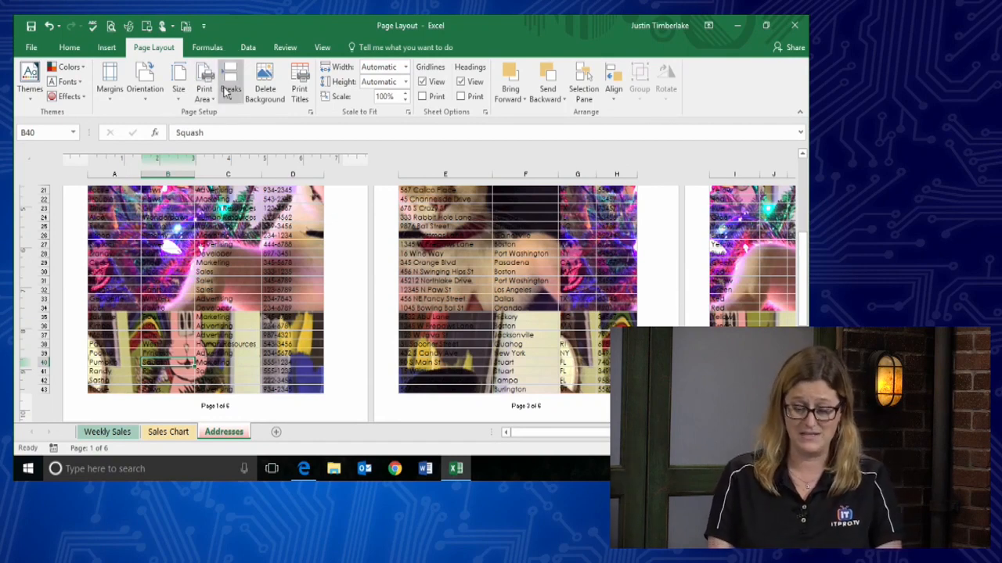
click(266, 84)
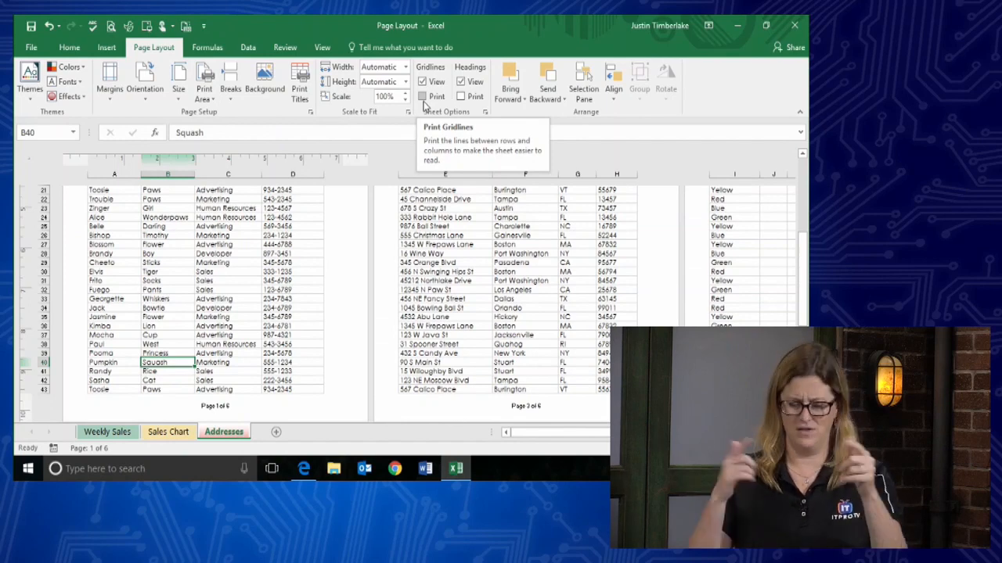
Check the Addresses sheet's print preview and turn on gridline printing for the sheet
key(ctrl+p)
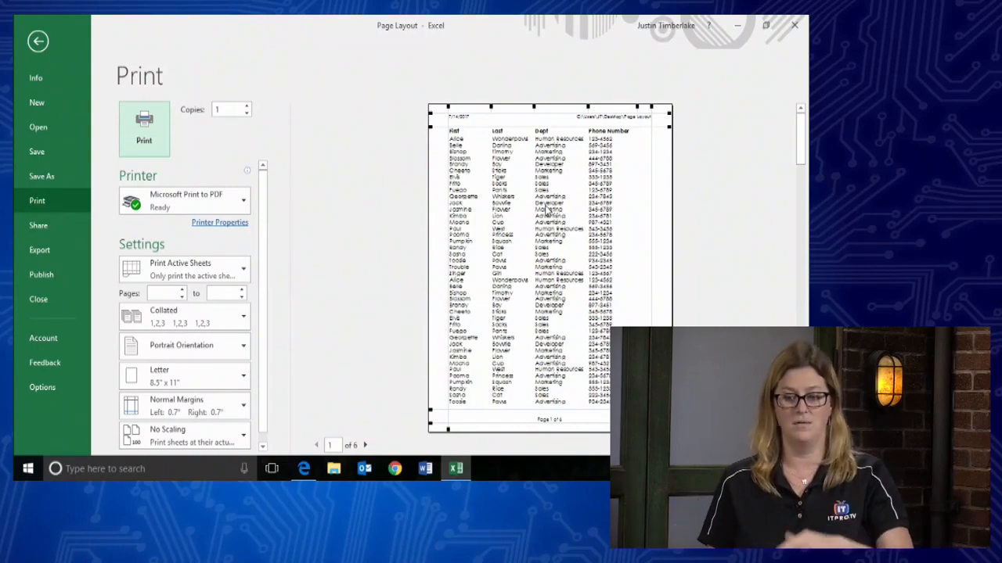
click(38, 43)
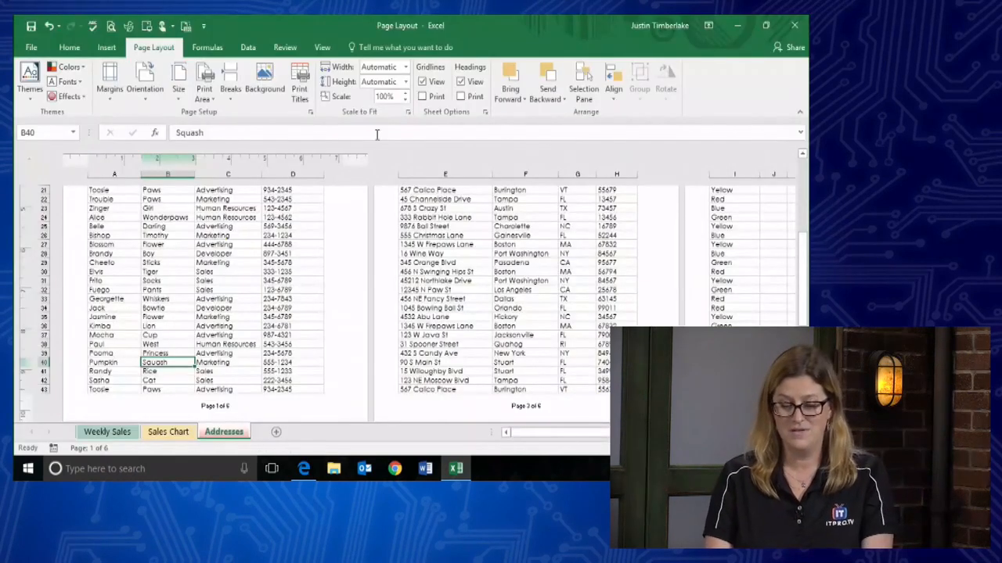
click(423, 97)
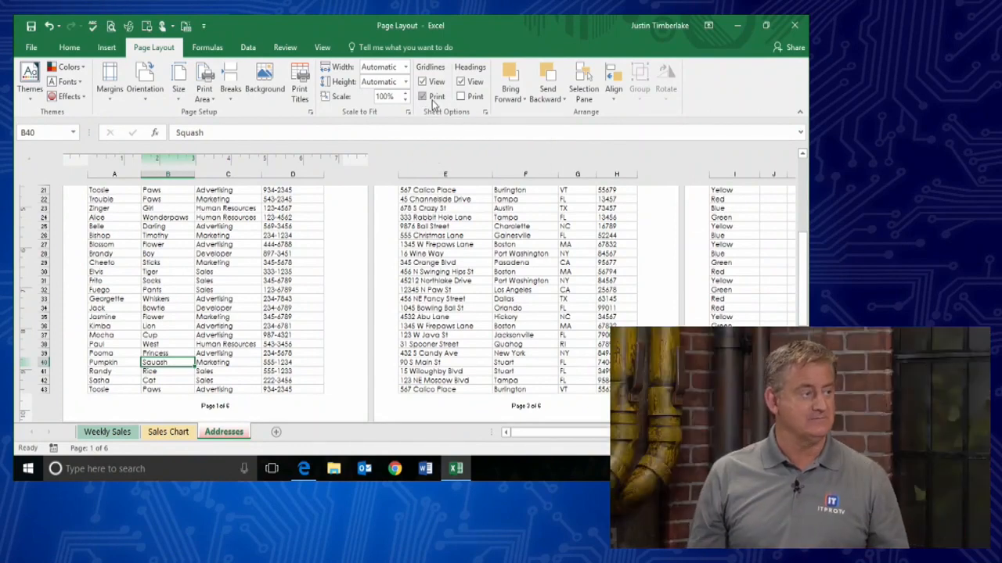
click(460, 100)
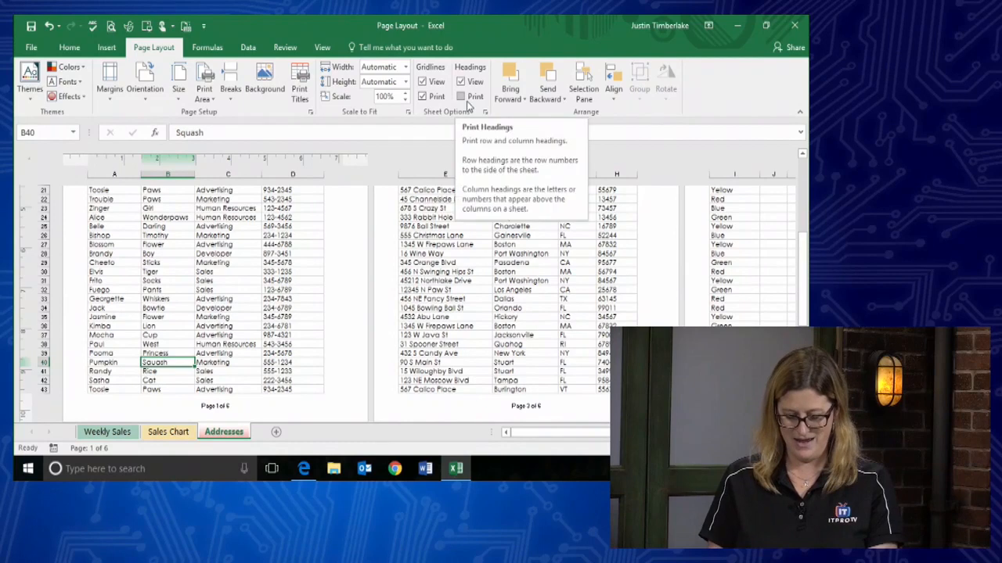
Preview the printout with gridlines and examine the Sheet print options in Page Setup without changing them
key(ctrl+p)
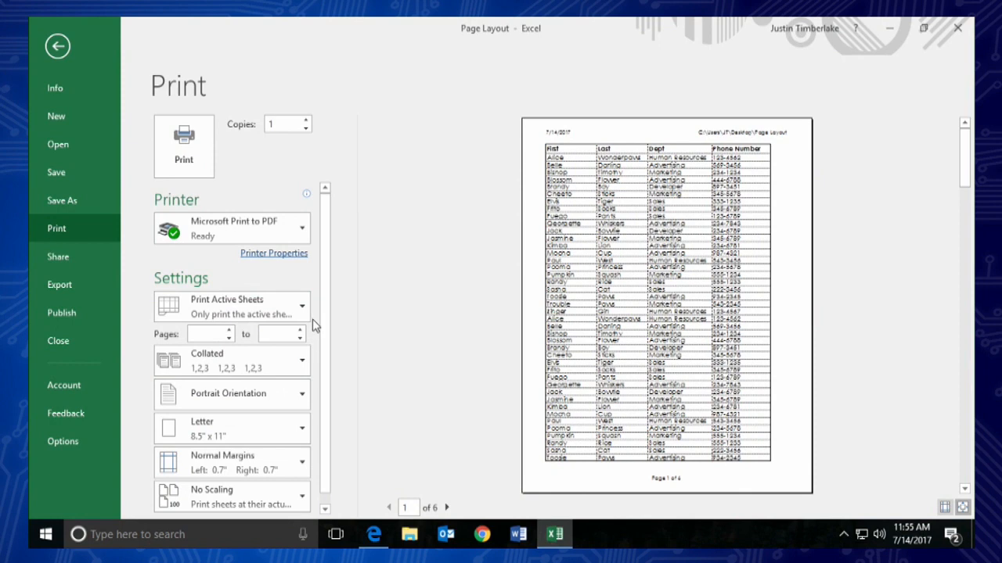
scroll(326, 315, down, 1)
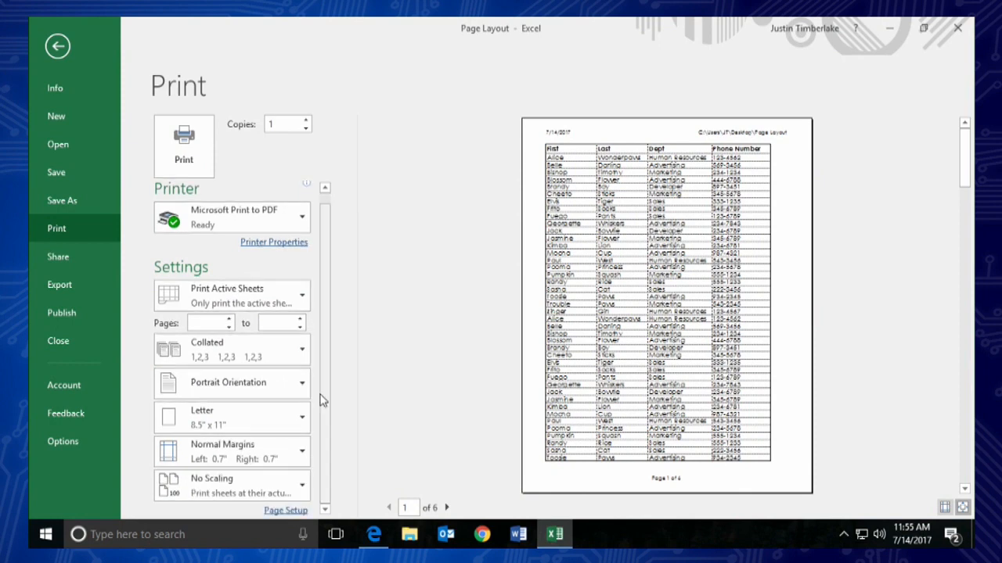
click(283, 511)
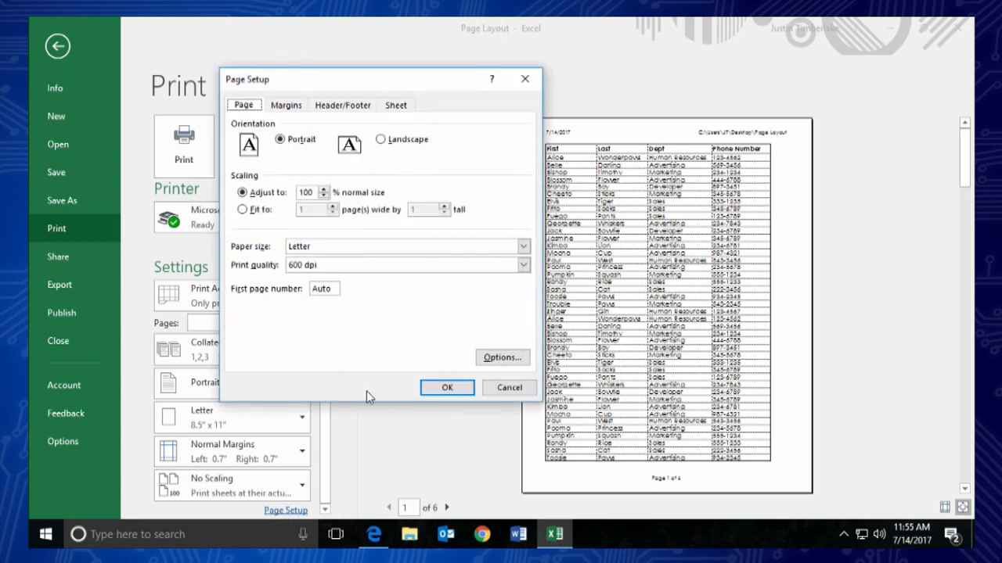
click(394, 110)
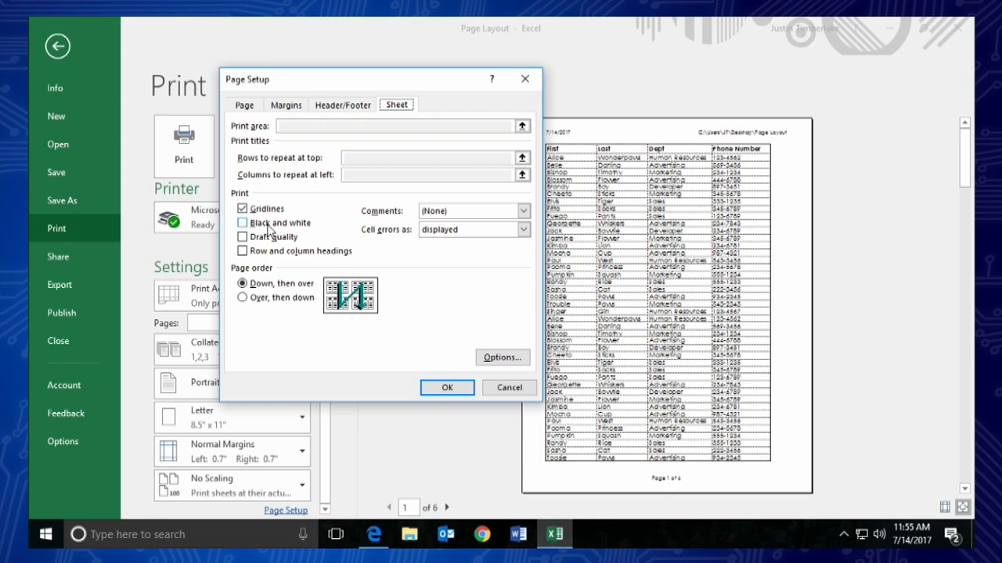
click(509, 389)
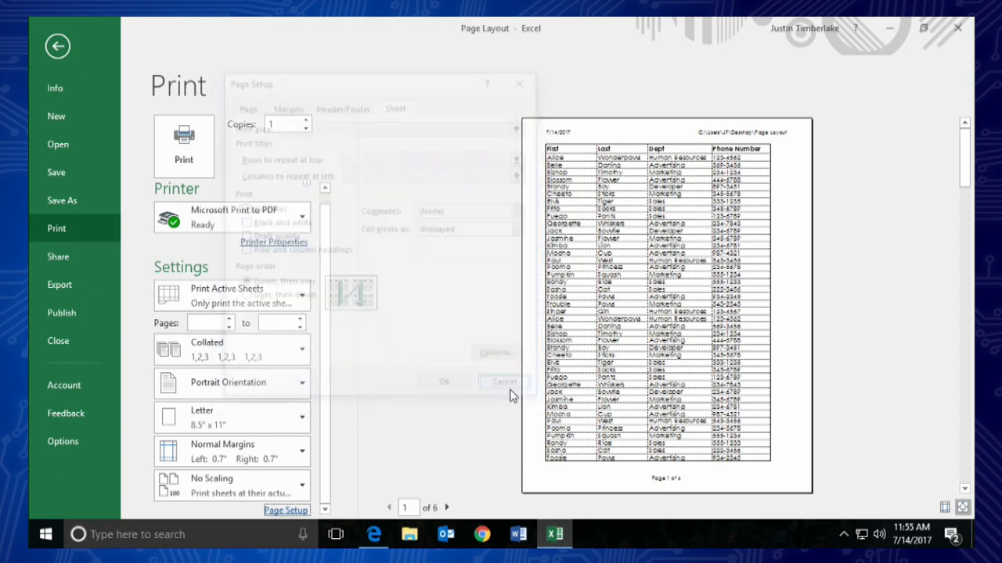
click(51, 47)
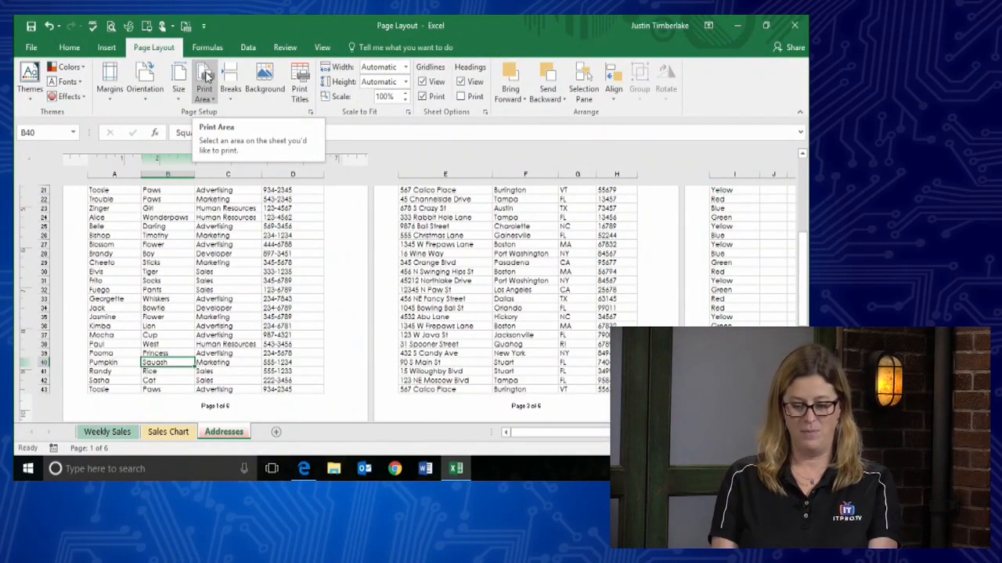
Switch the Addresses sheet back to Normal view with the page layout commands at hand
click(321, 47)
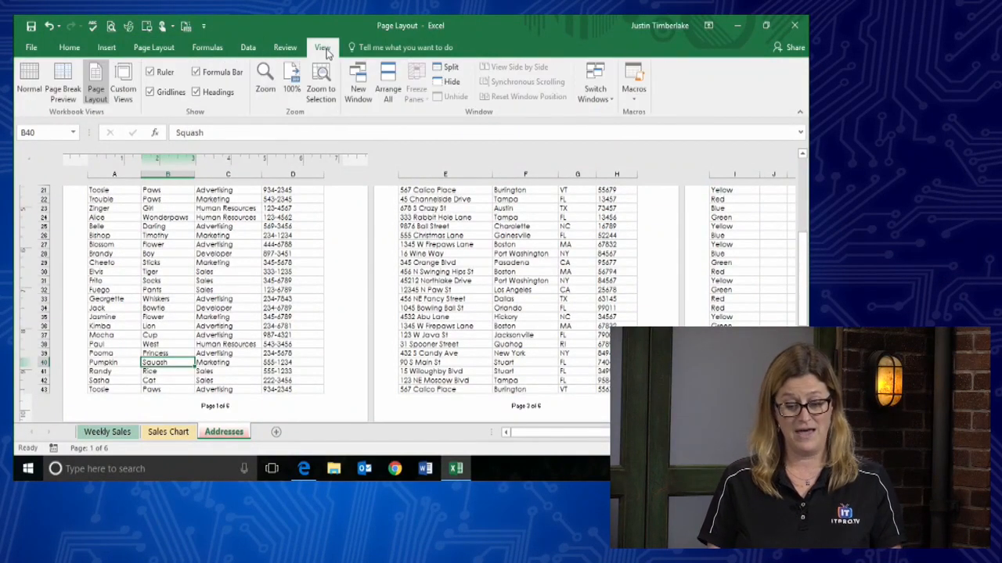
click(26, 82)
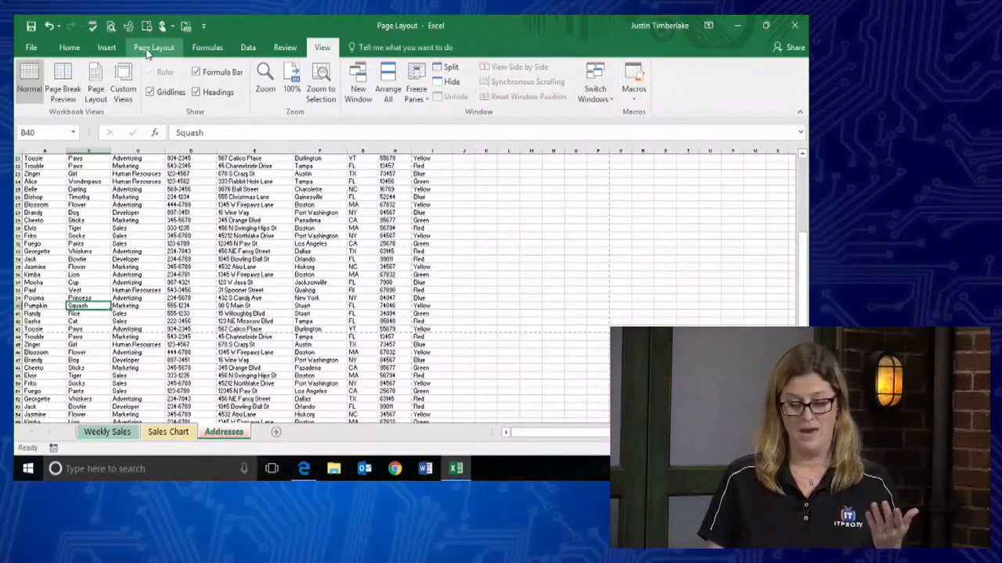
click(153, 48)
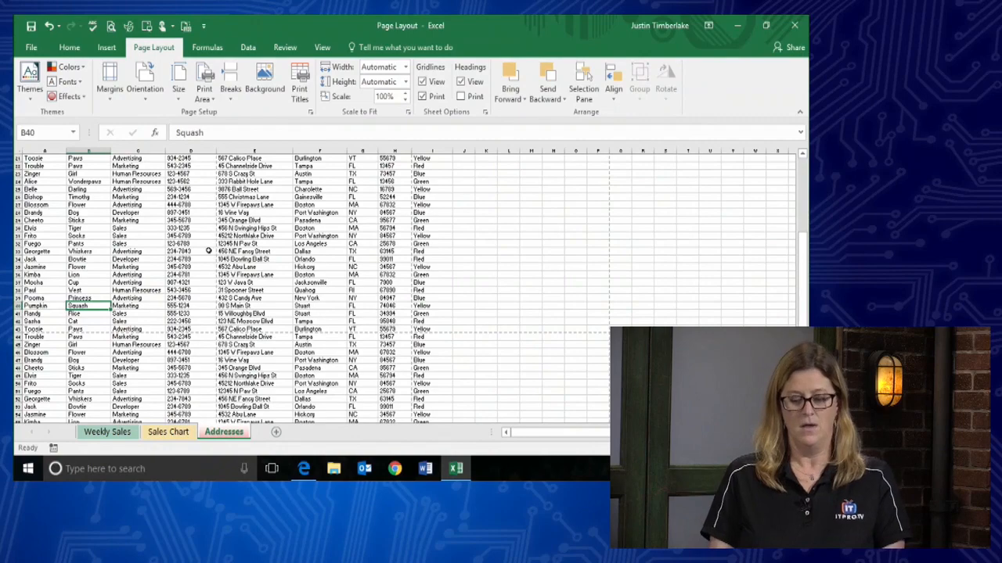
Select cells A1:E10 on the Addresses sheet and set the print settings to Print Selection
scroll(210, 249, up, 3)
scroll(209, 249, up, 4)
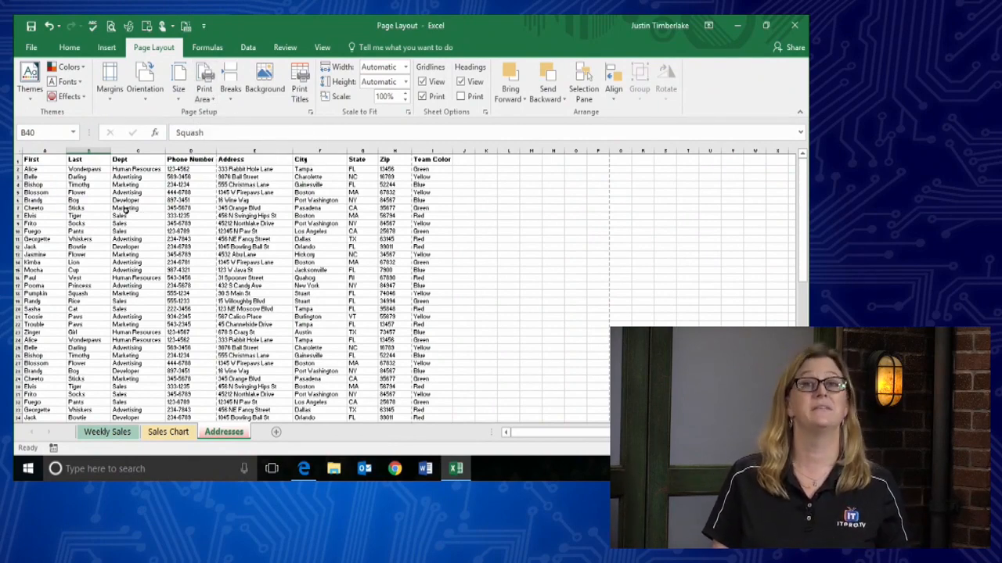
drag(35, 160, 228, 235)
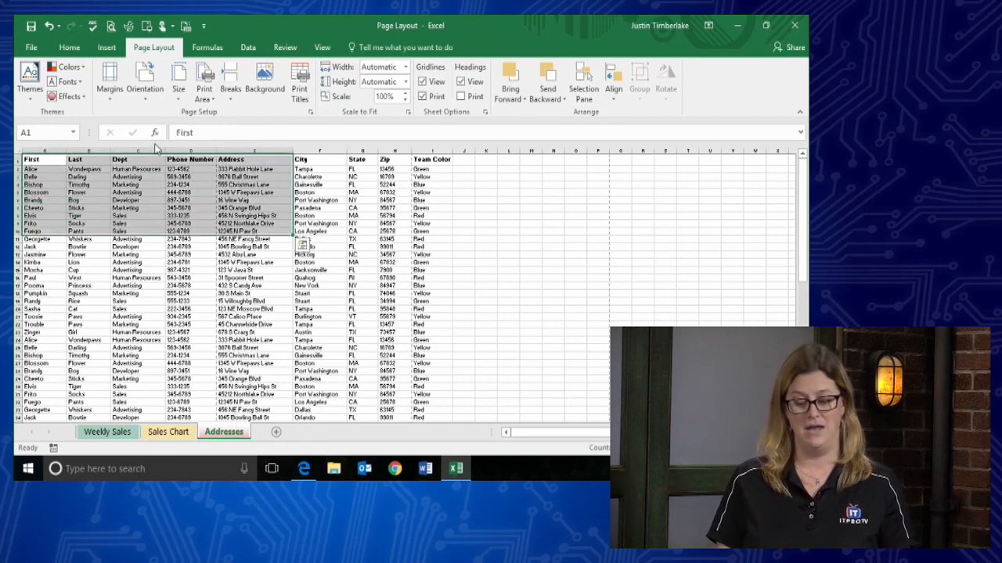
key(ctrl+p)
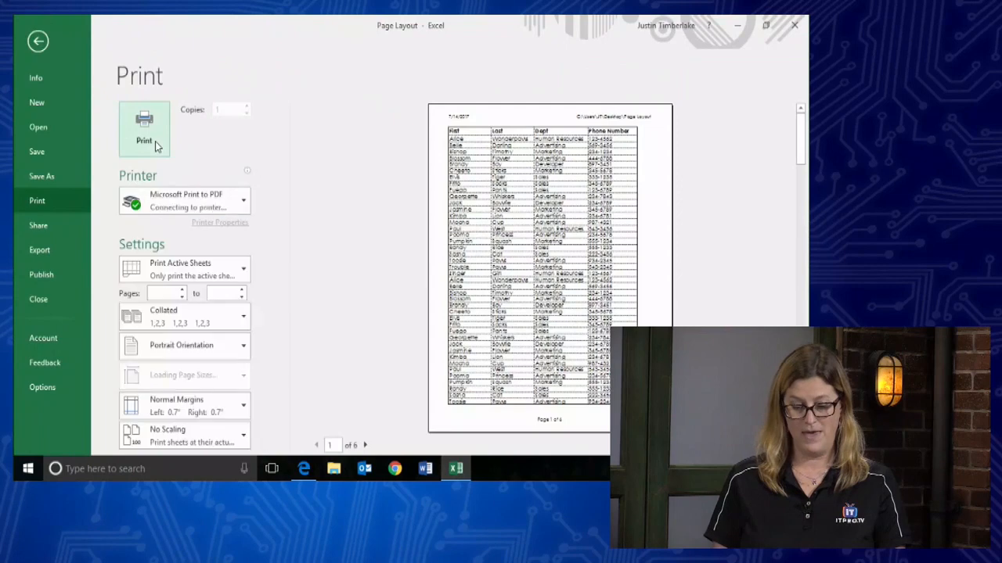
click(230, 270)
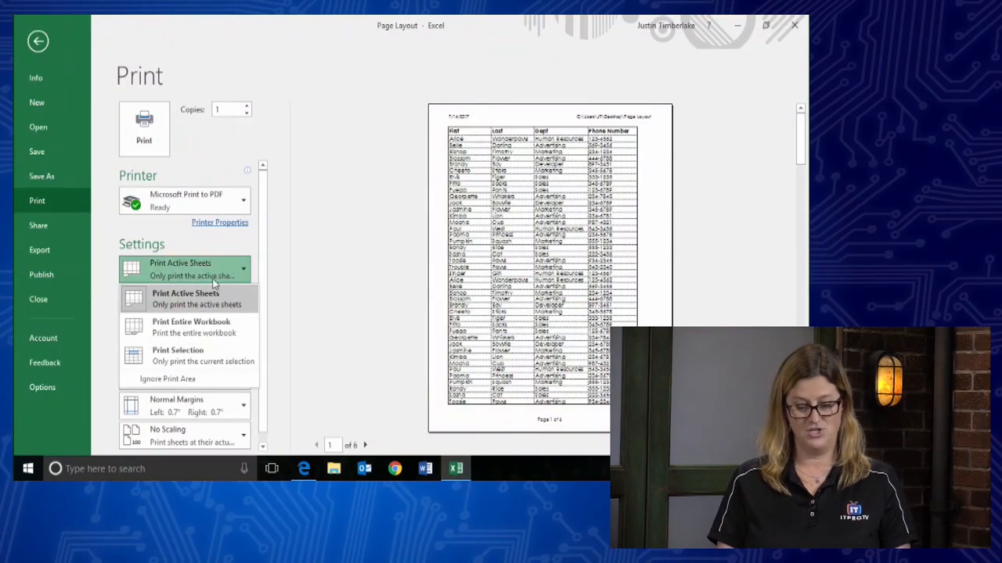
click(204, 360)
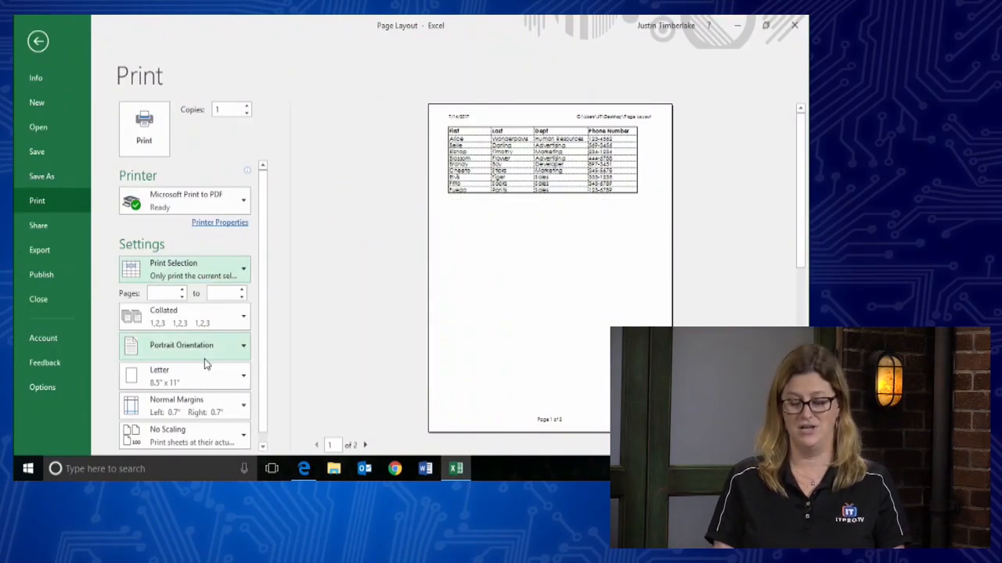
Set the print scaling to Fit All Columns on One Page, return to the worksheet and deselect the range
click(207, 443)
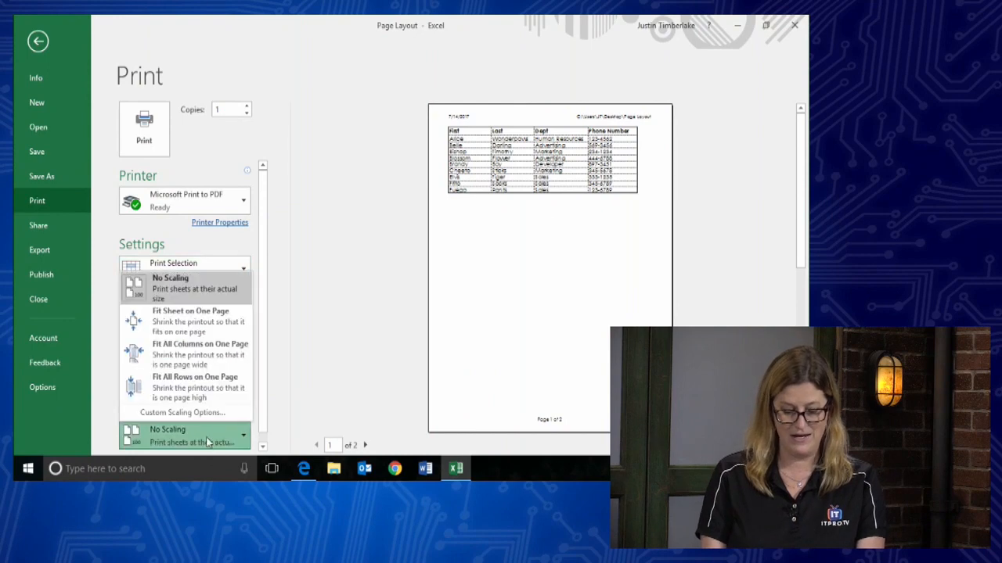
click(196, 357)
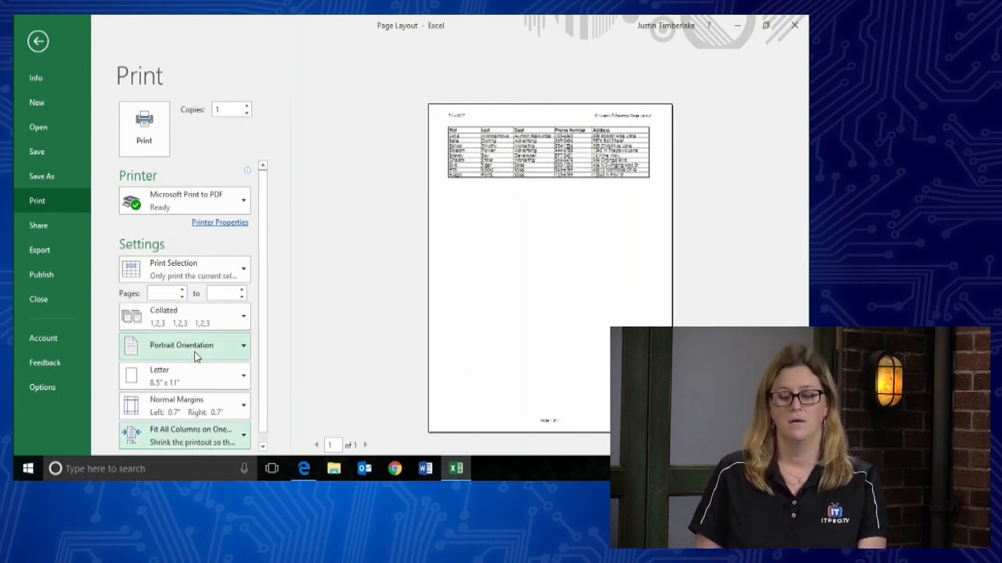
click(38, 41)
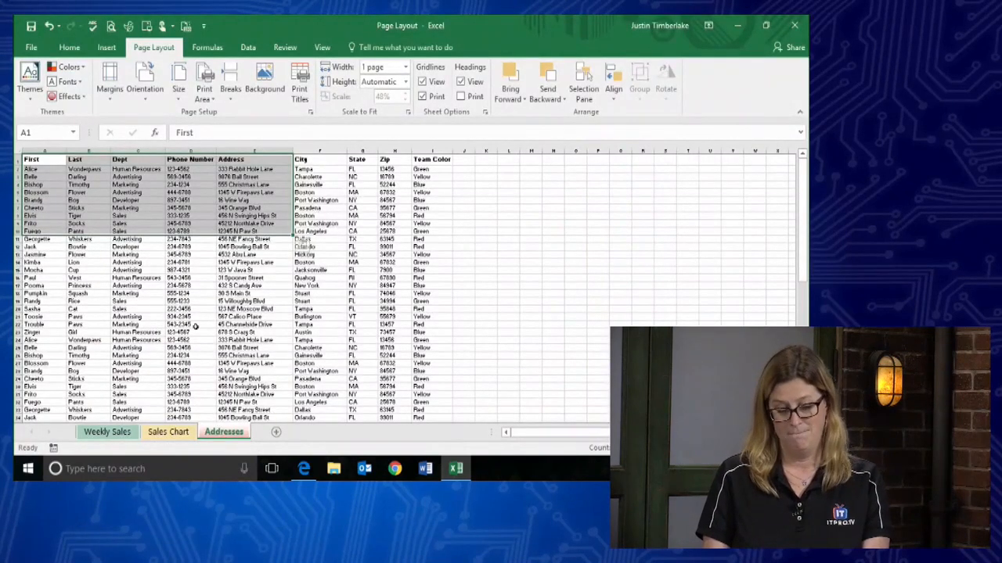
click(169, 316)
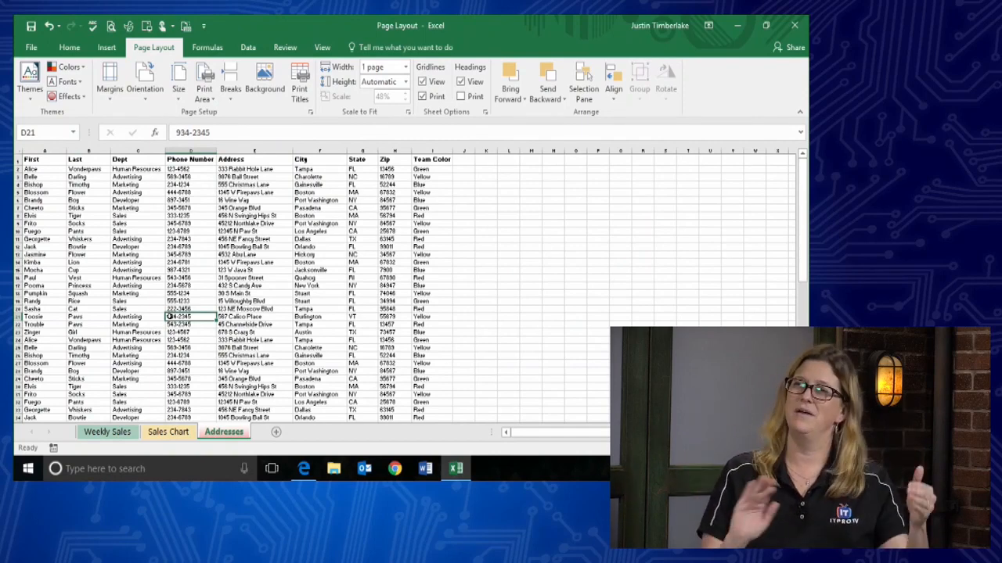
Set cells A1:C11 on the Addresses sheet as the print area and deselect the range
drag(26, 160, 133, 247)
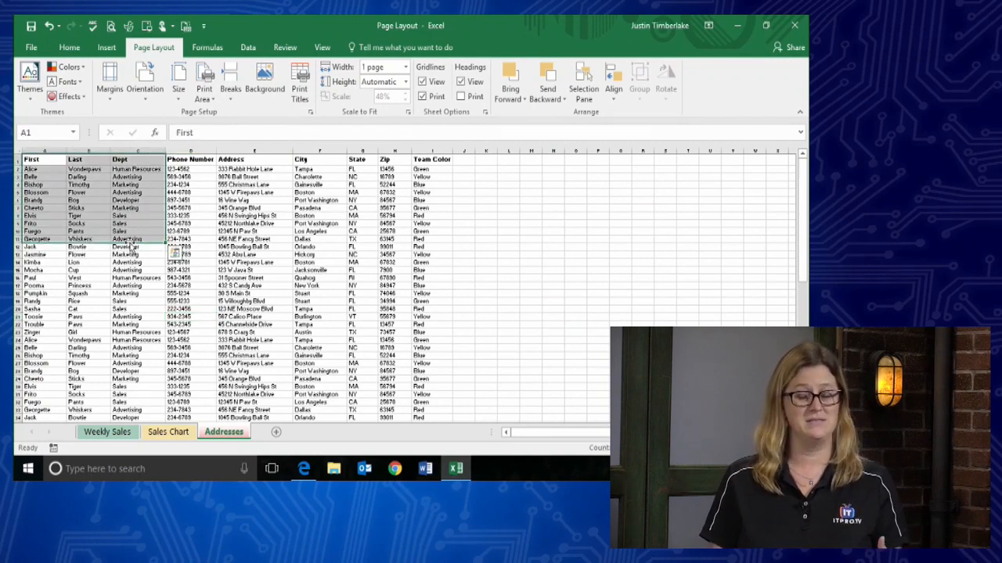
click(202, 94)
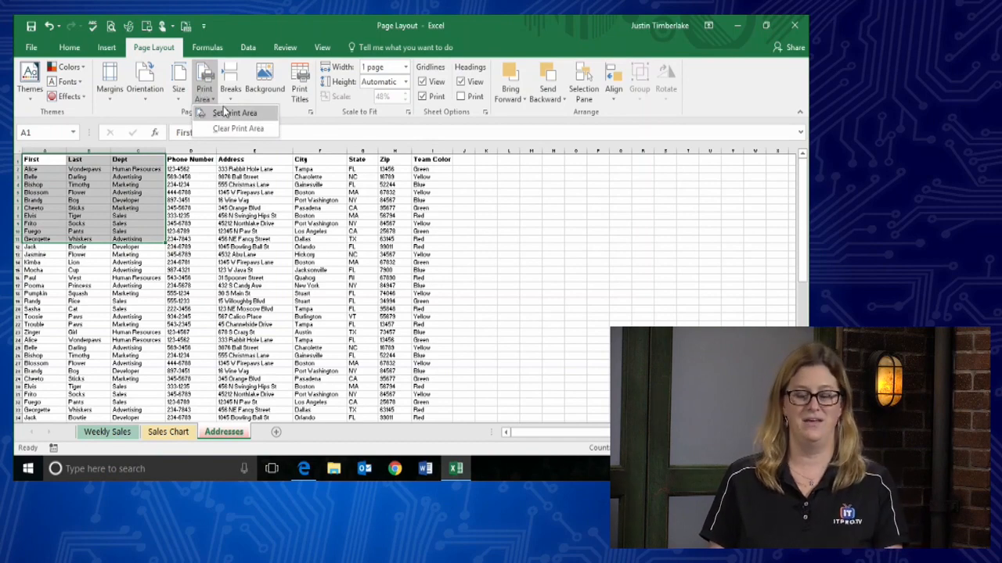
click(225, 113)
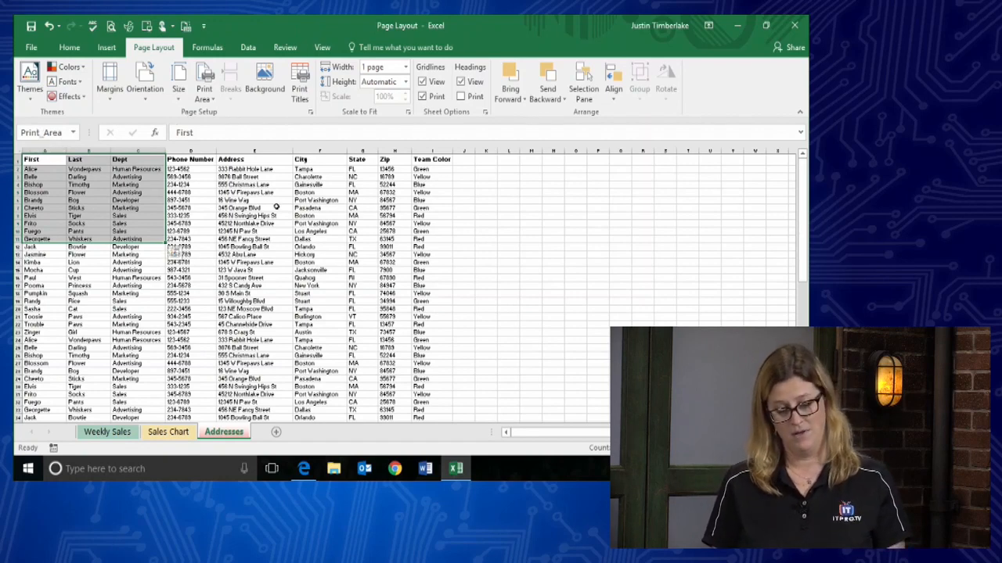
click(274, 208)
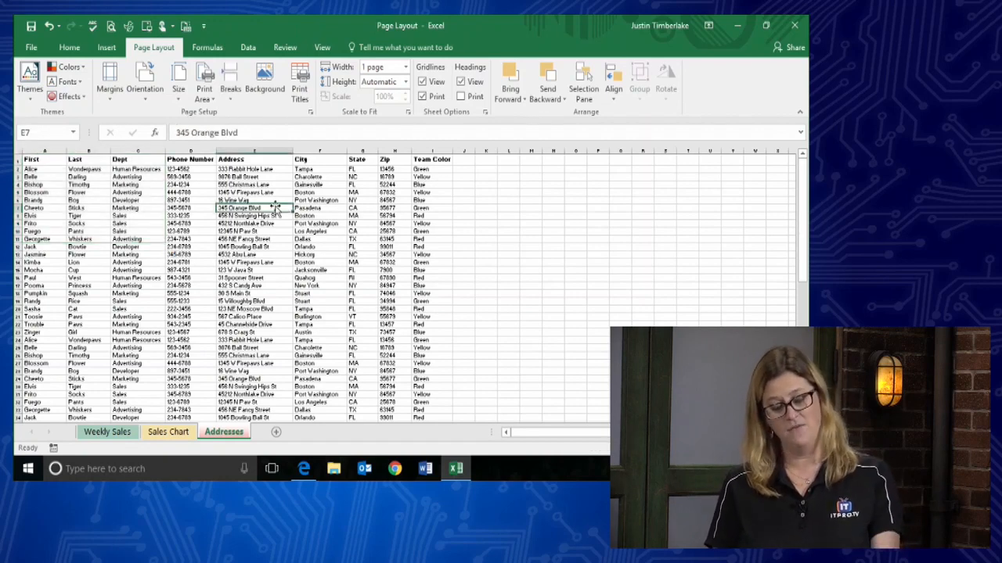
Change the print settings from Print Selection to Print Active Sheets
click(32, 47)
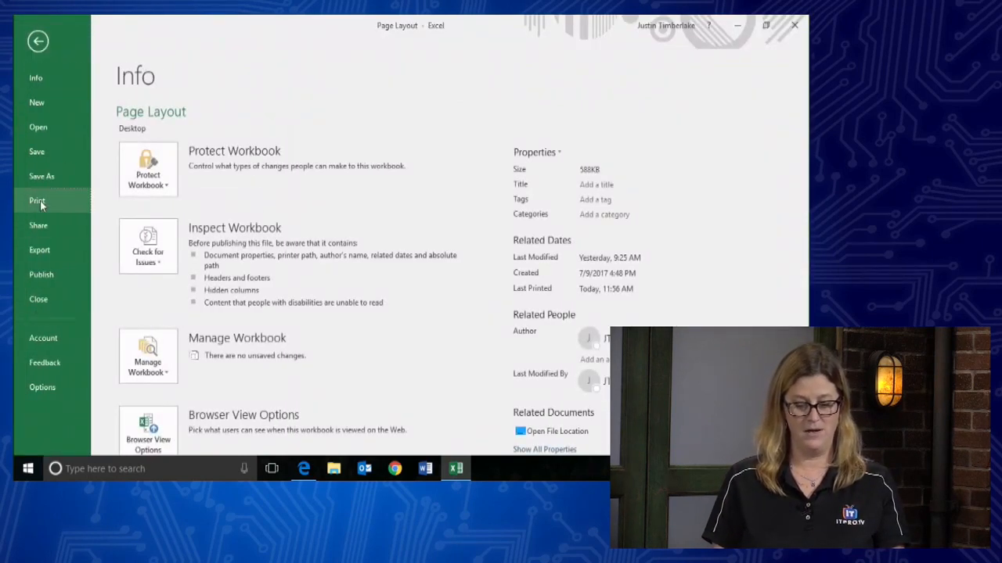
click(40, 200)
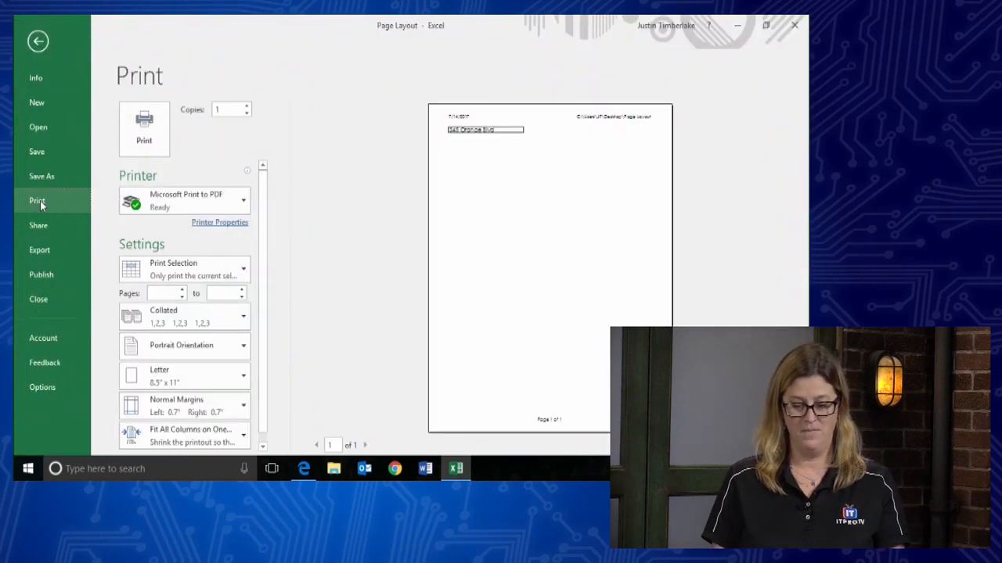
click(237, 276)
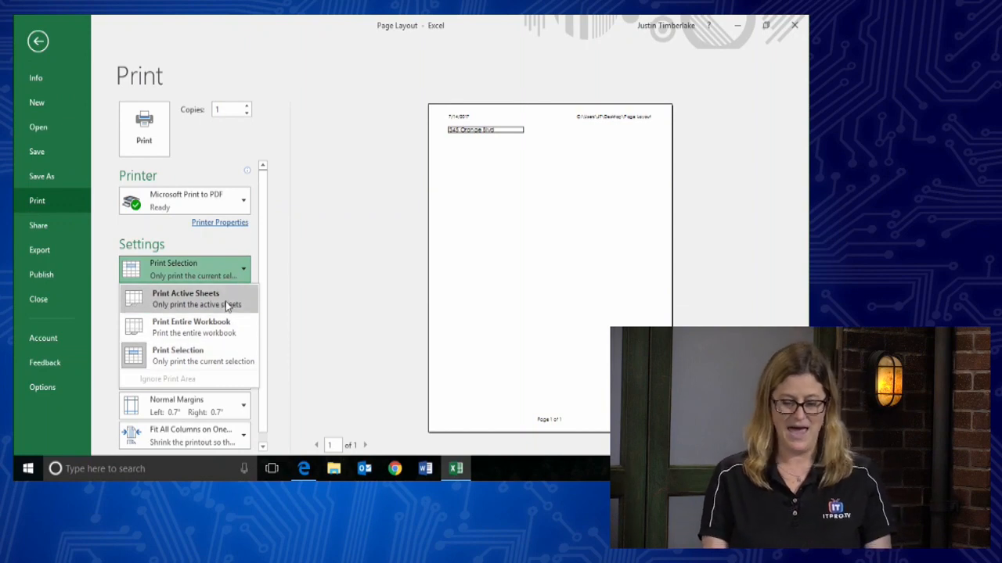
click(225, 306)
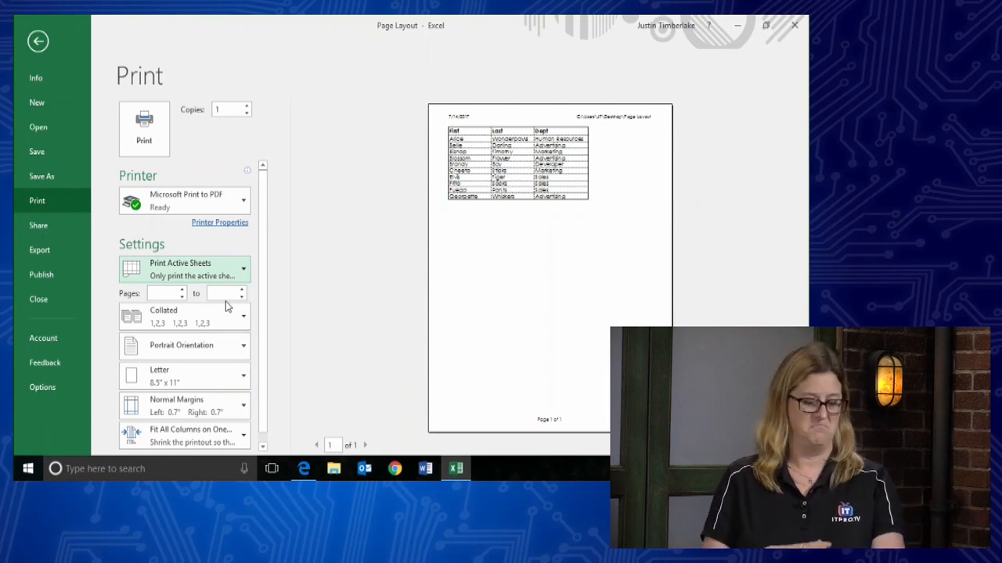
Set the printout to Ignore Print Area and return to the worksheet
click(198, 279)
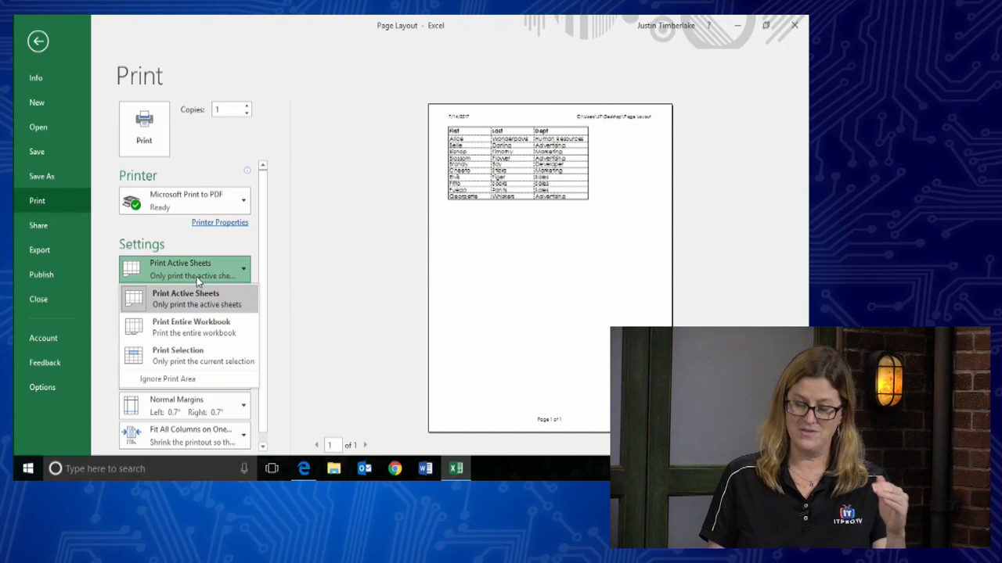
click(179, 380)
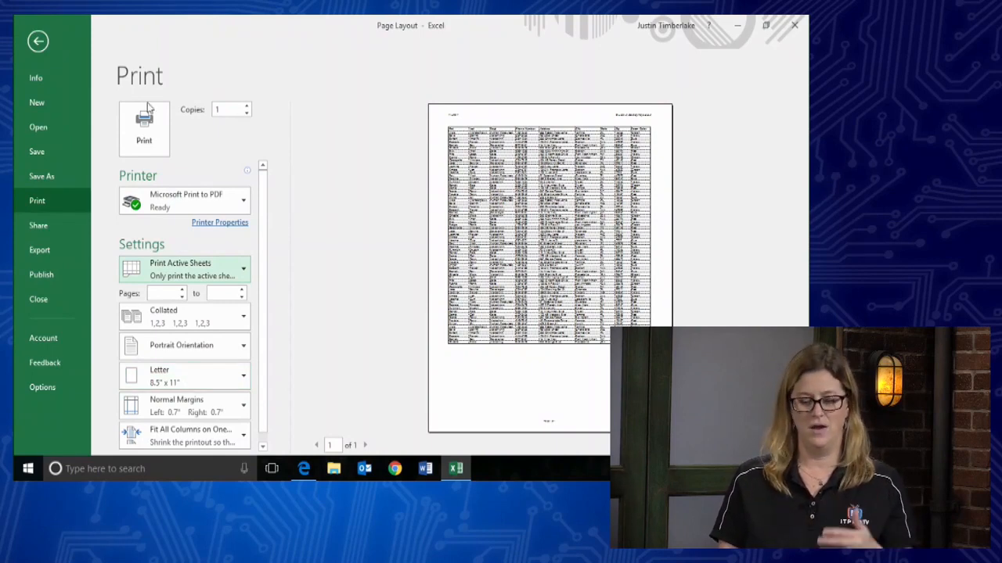
click(37, 41)
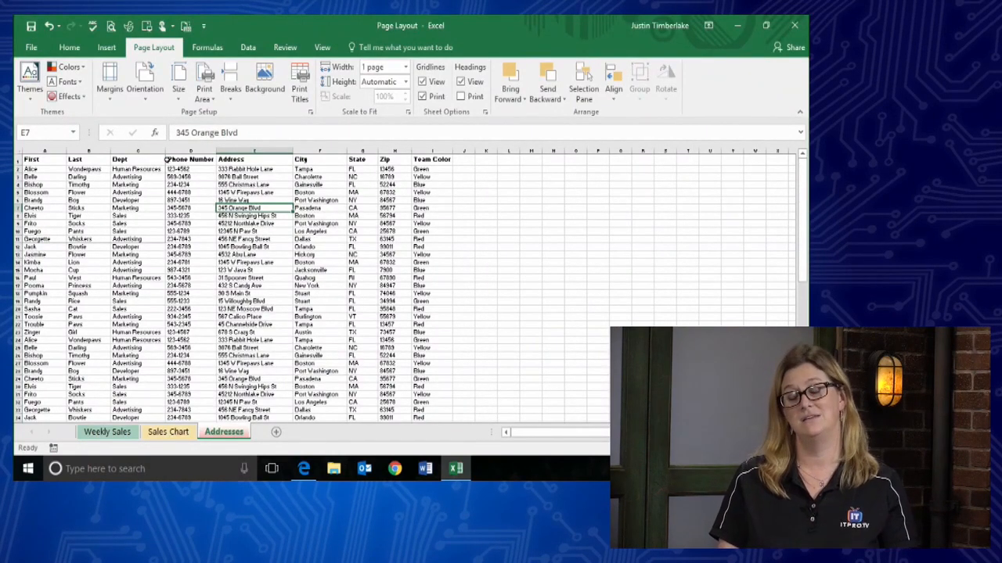
Clear the Addresses sheet's print area, check the print preview and return to the worksheet
click(202, 94)
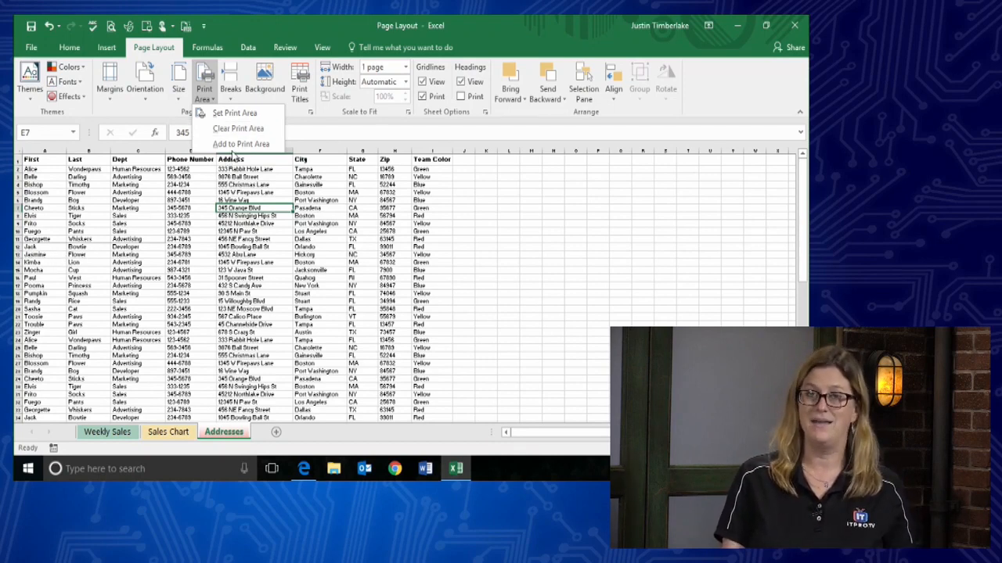
click(238, 129)
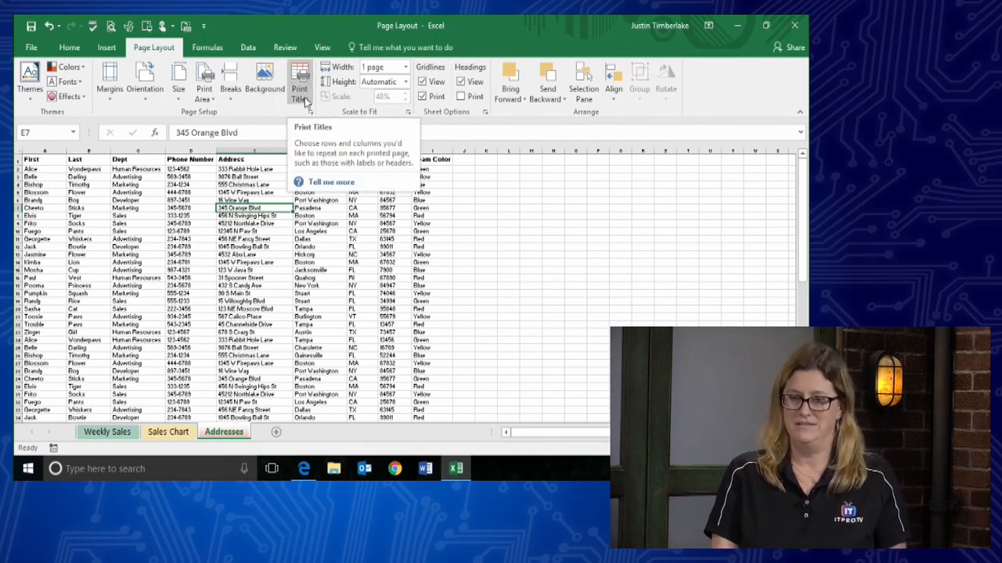
click(241, 357)
key(ctrl+p)
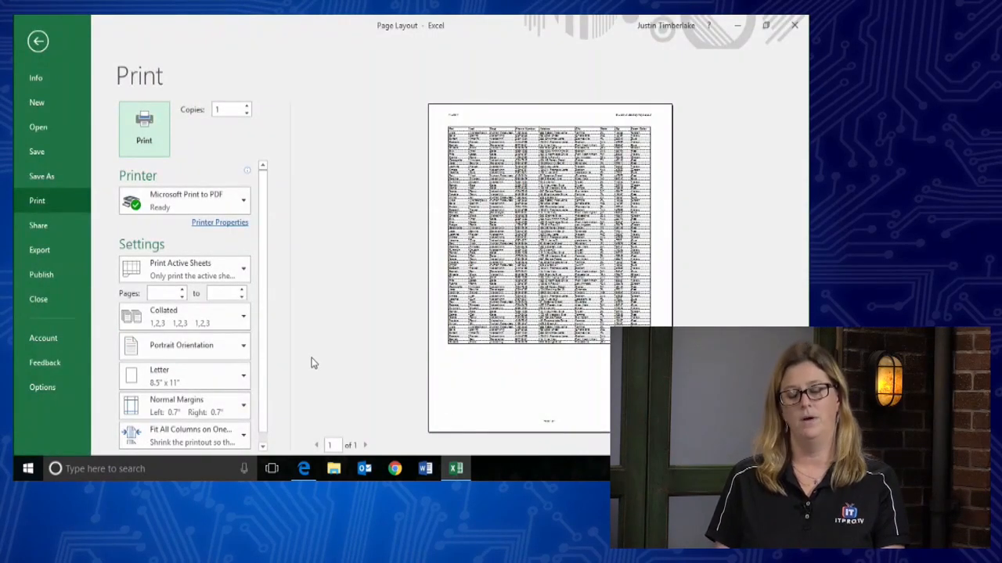
click(37, 42)
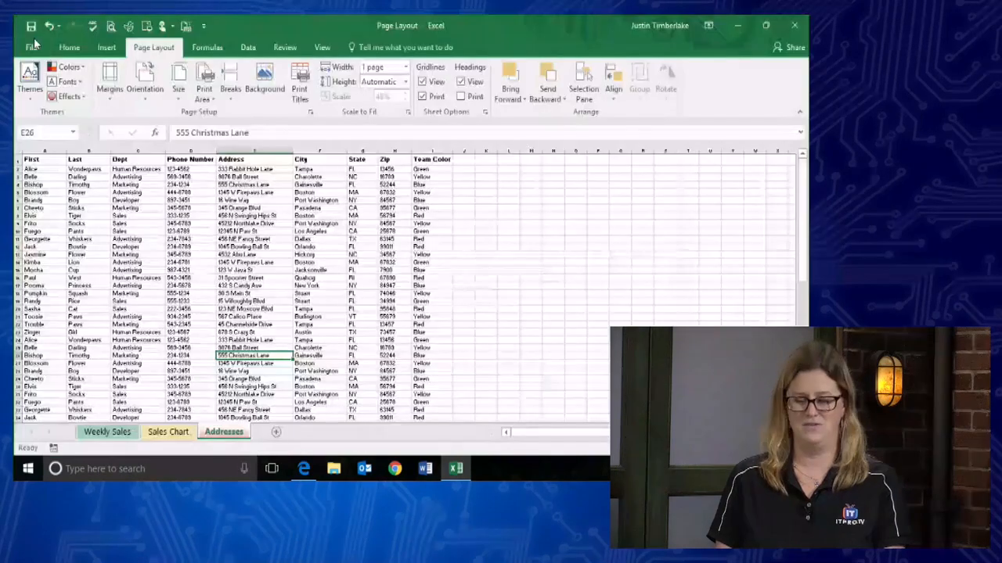
Turn off gridline printing for the Addresses sheet and check the printout in an enlarged preview
click(421, 97)
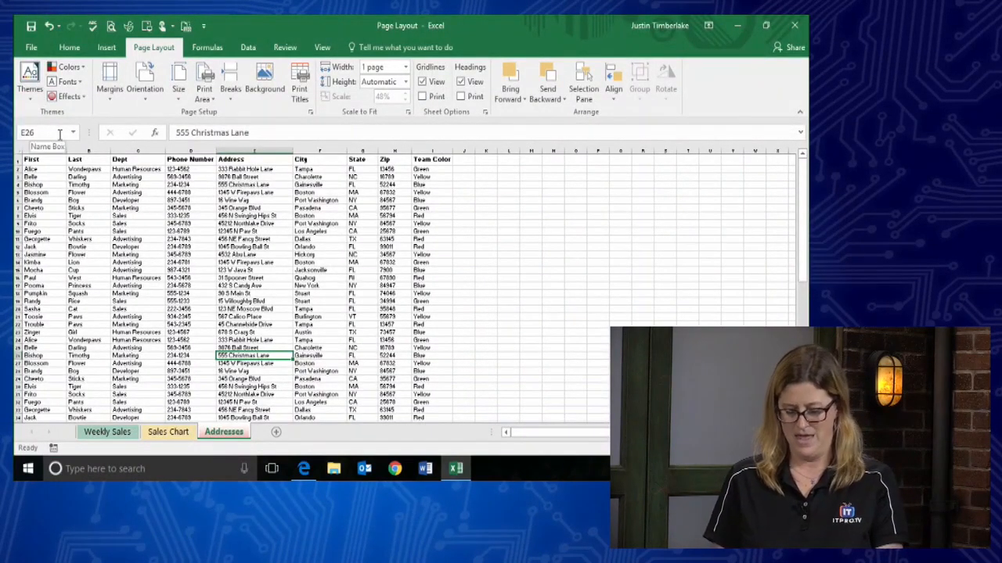
key(ctrl+p)
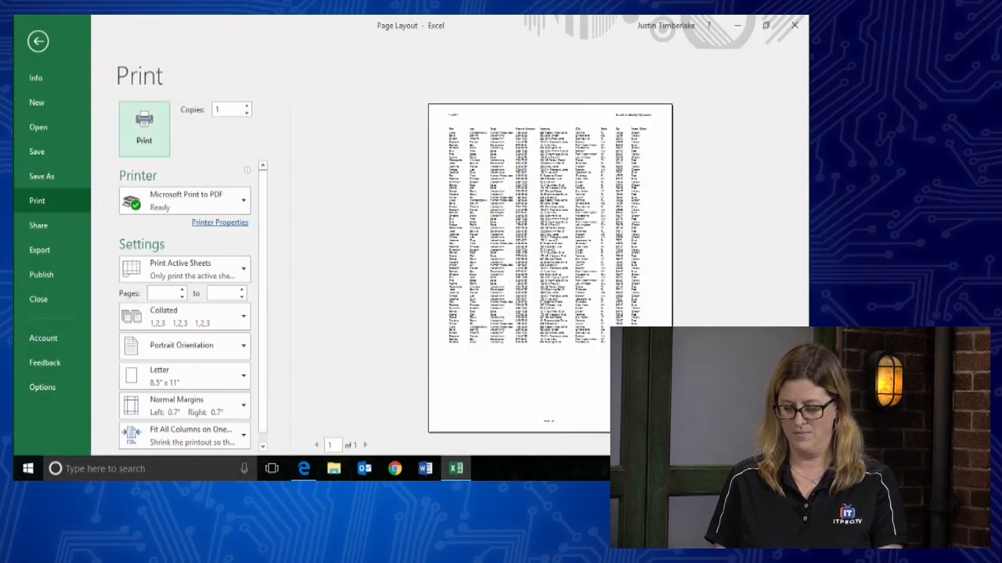
click(572, 315)
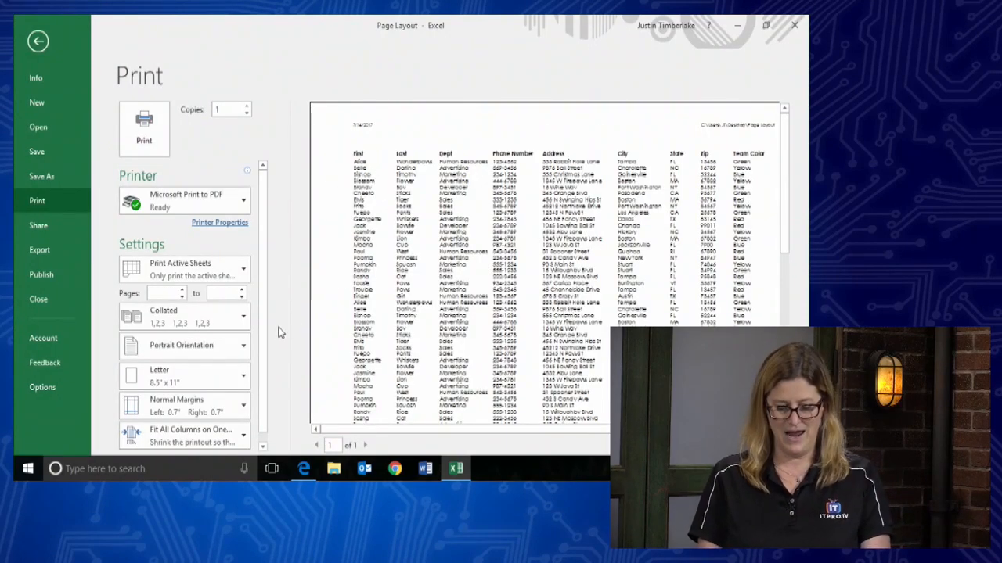
Review the scaling options, keep Fit All Columns on One Page, examine the whole preview page and return to the worksheet
click(262, 446)
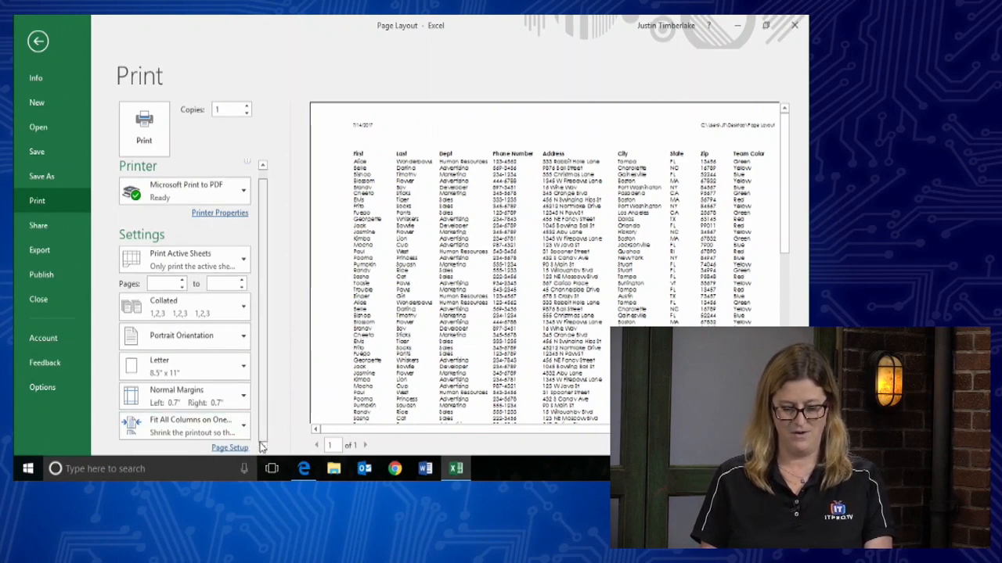
click(180, 427)
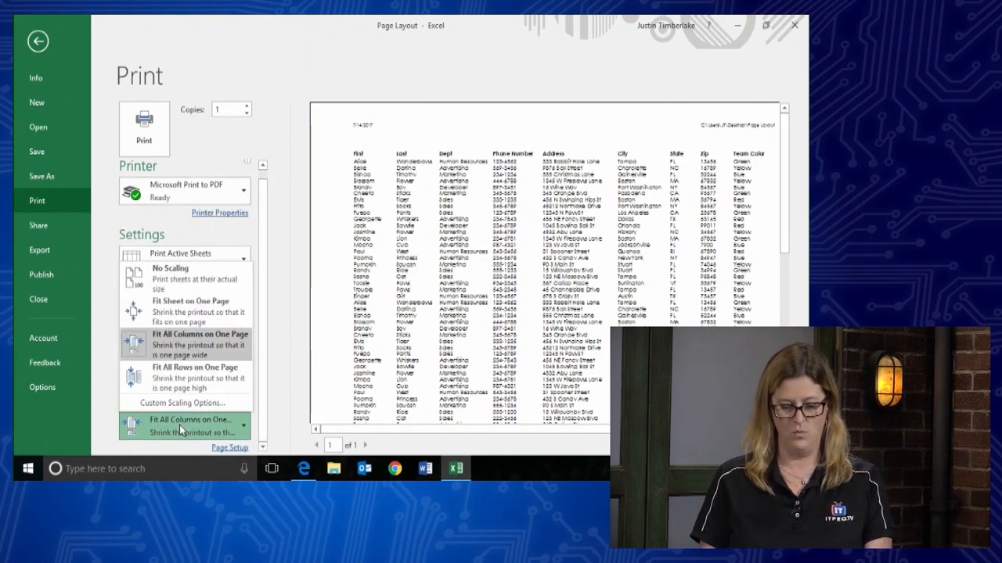
click(188, 347)
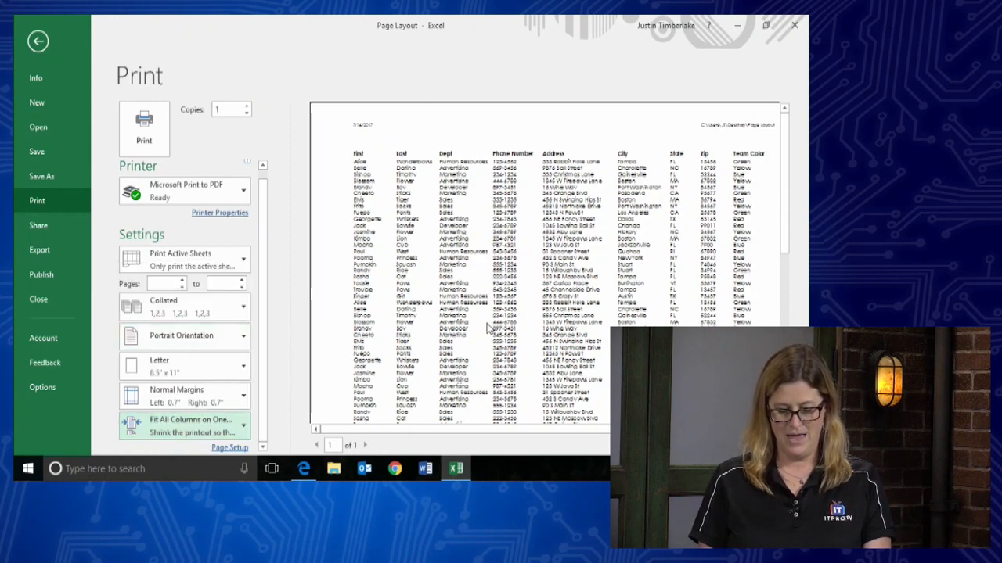
drag(783, 144, 784, 237)
scroll(762, 323, down, 5)
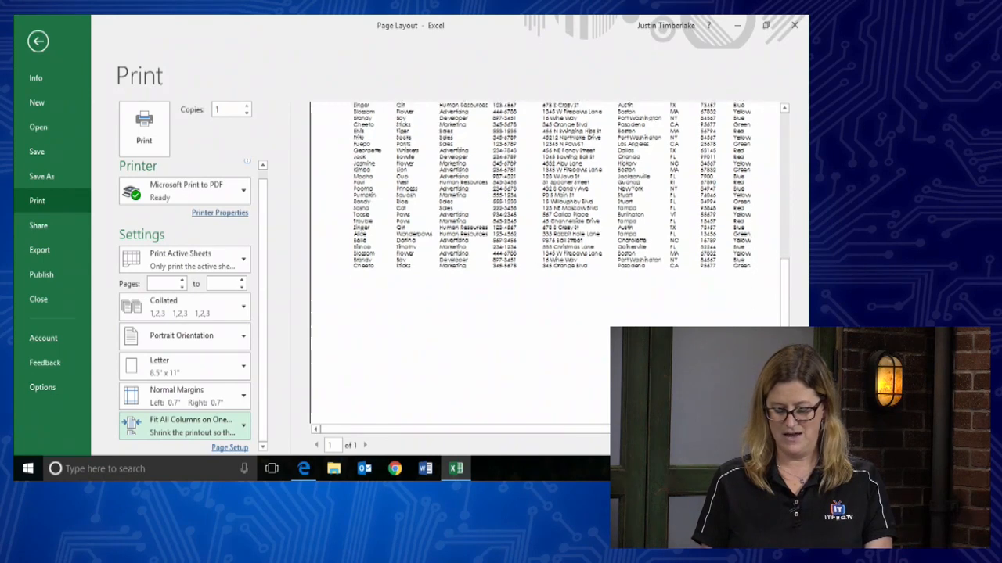
drag(786, 401, 779, 185)
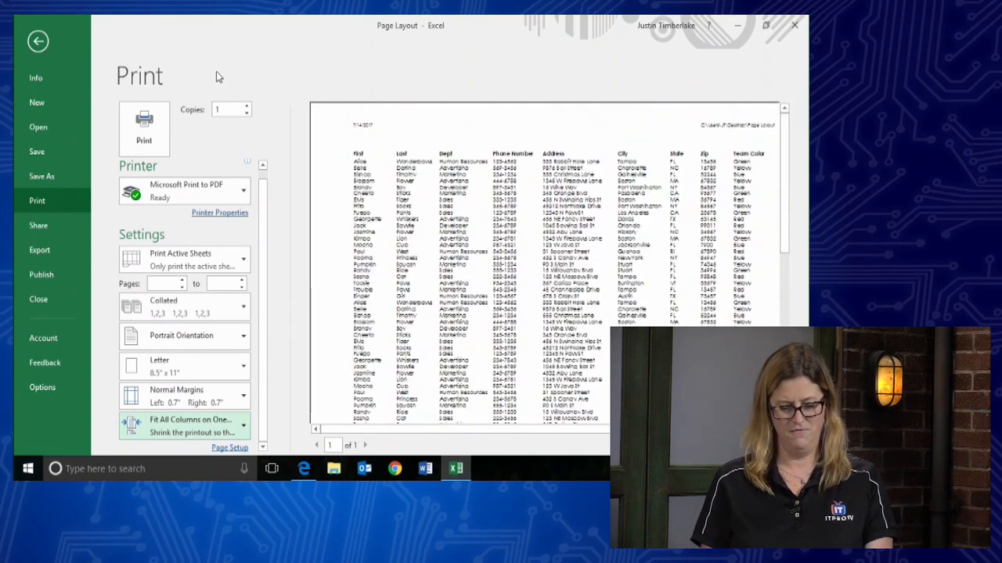
click(37, 40)
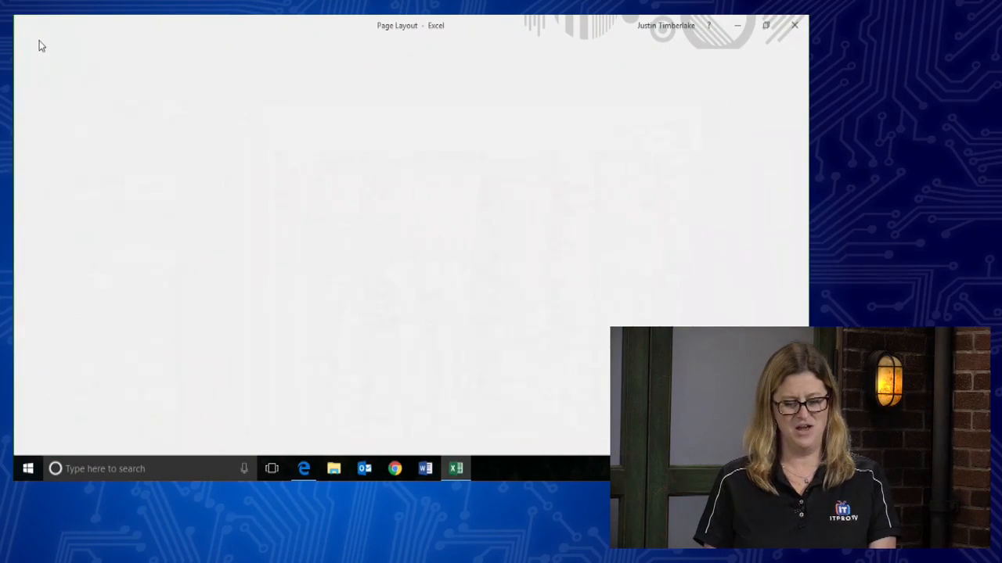
Look over the address rows and clear the sheet's print area once more
click(320, 278)
scroll(323, 278, down, 5)
scroll(218, 168, up, 5)
click(204, 89)
click(222, 131)
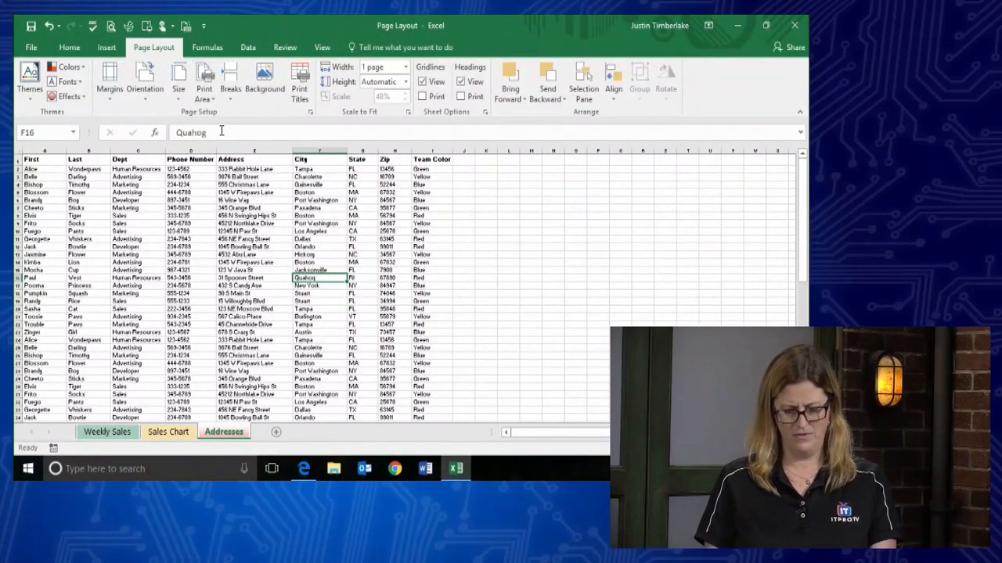
click(178, 83)
click(179, 88)
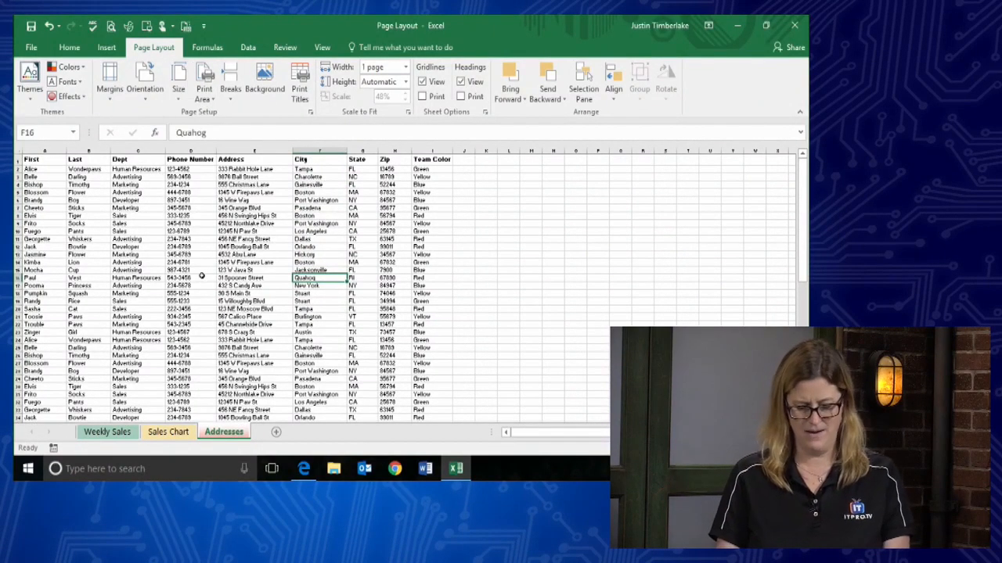
scroll(207, 273, down, 4)
scroll(208, 273, up, 6)
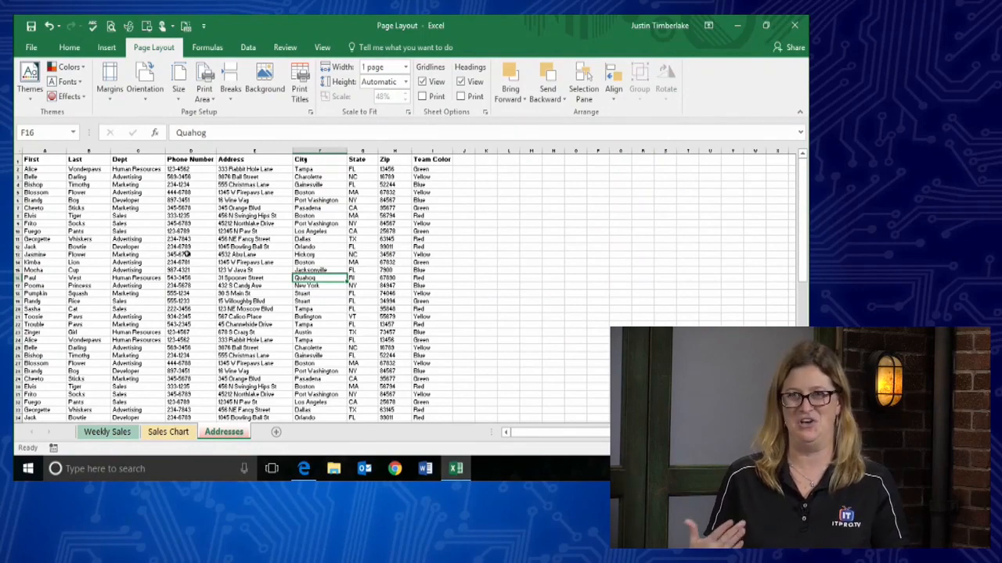
Switch the printout to Landscape Orientation and examine the columns and rows in the print preview
key(ctrl+p)
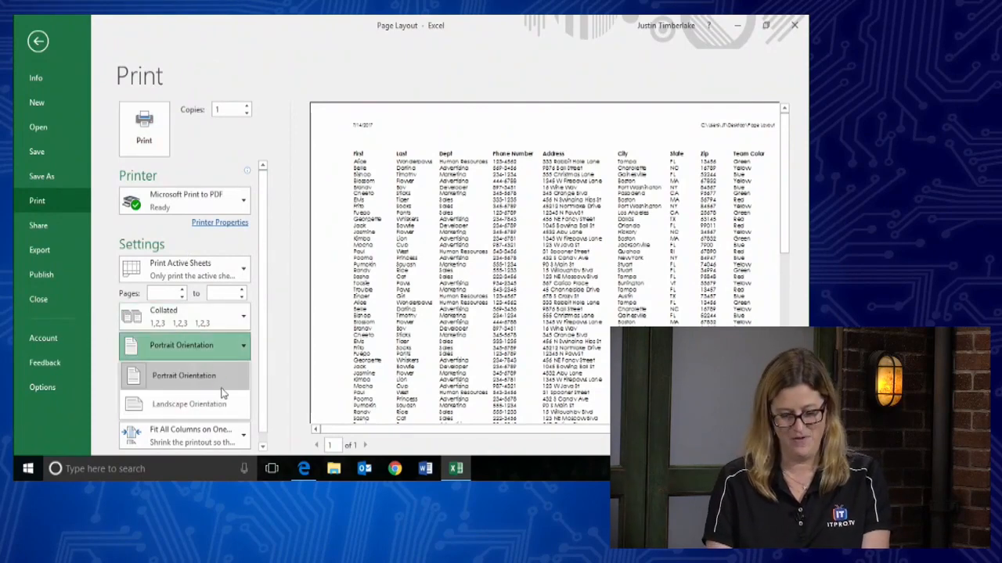
click(222, 405)
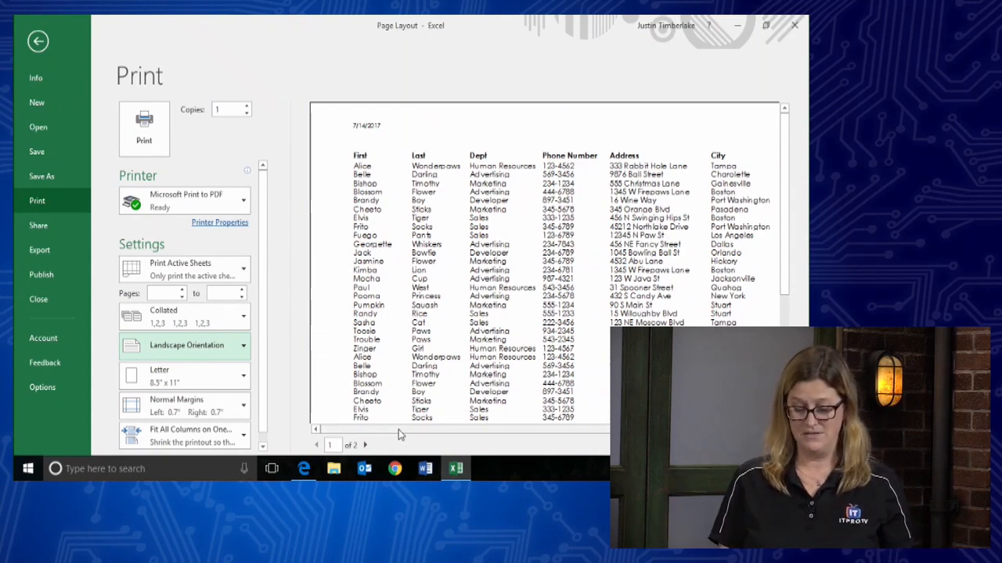
click(548, 432)
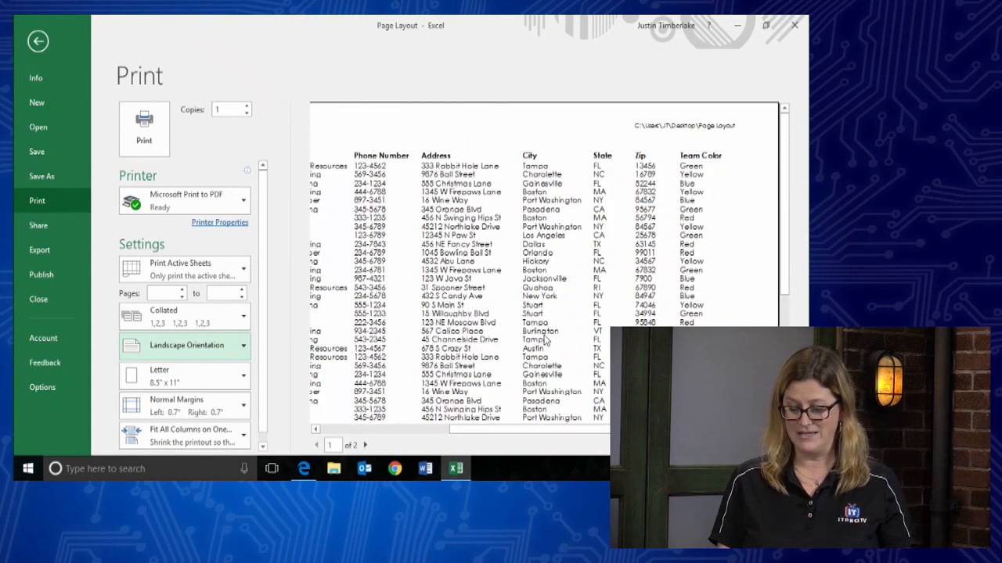
scroll(540, 263, down, 3)
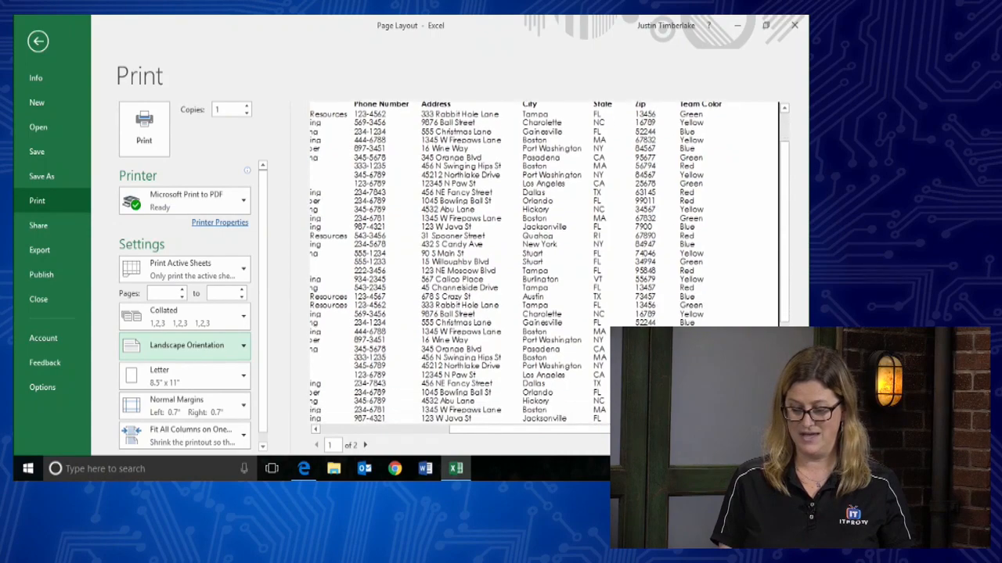
drag(720, 430, 590, 447)
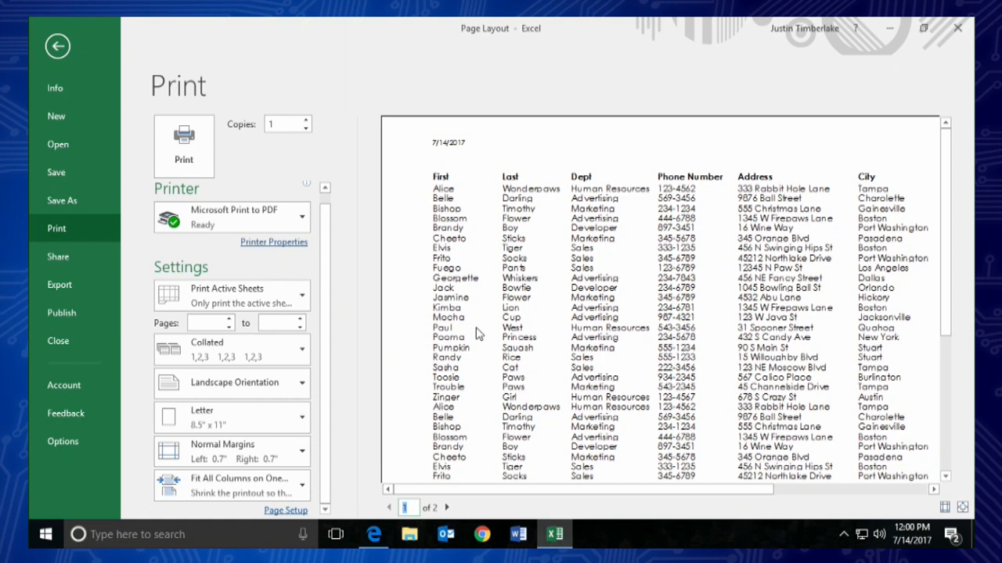
Return to the Addresses worksheet and select the entire header row, row 1
key(Escape)
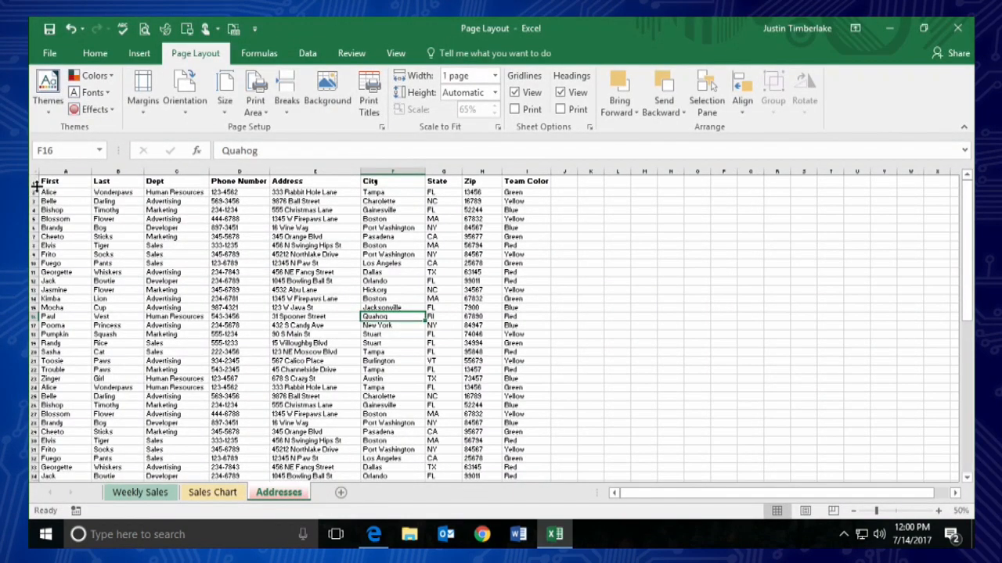
click(34, 180)
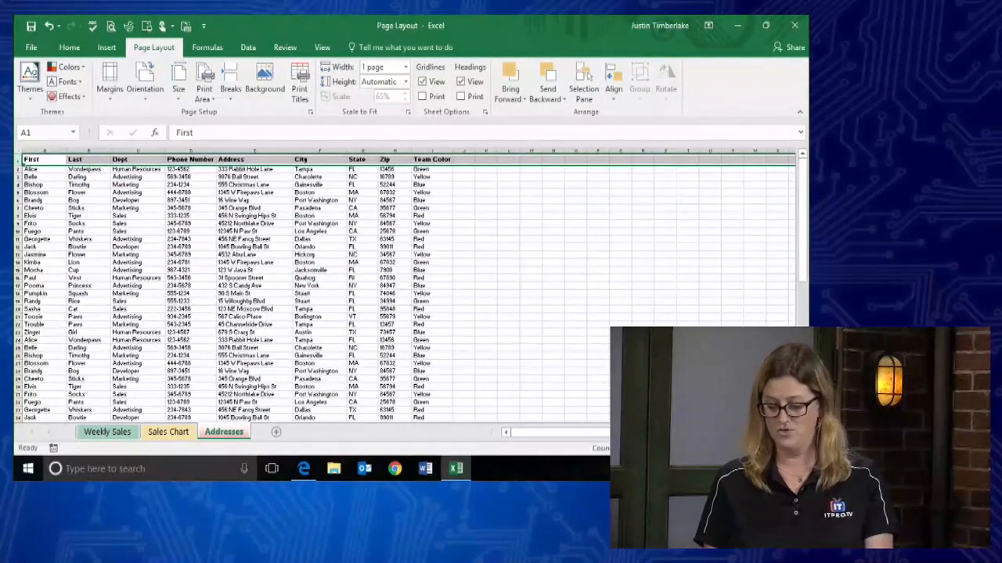
scroll(546, 378, up, 4)
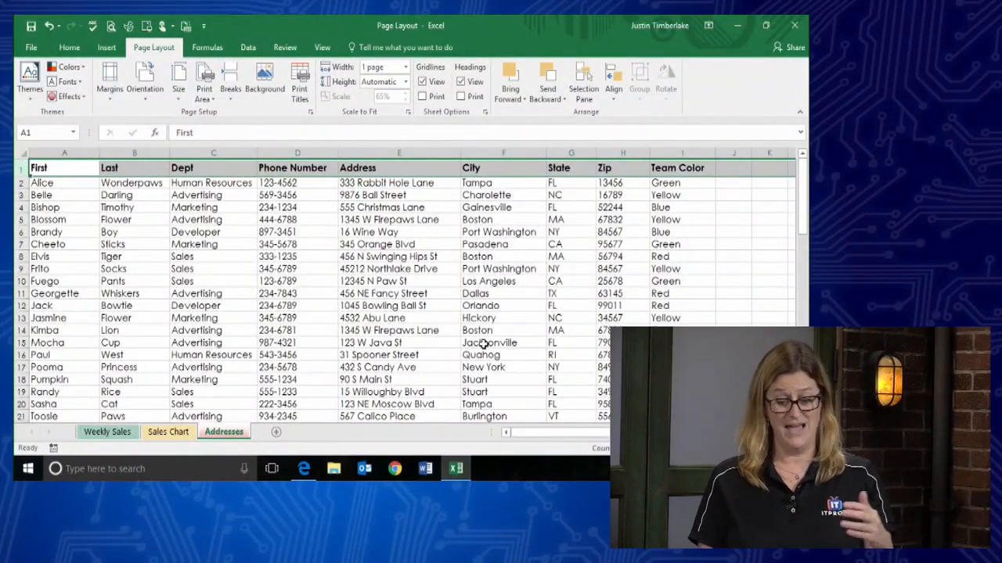
Set row 1 ($1:$1) of the Addresses sheet as the print title row to repeat at the top of each printed page
scroll(483, 344, down, 1)
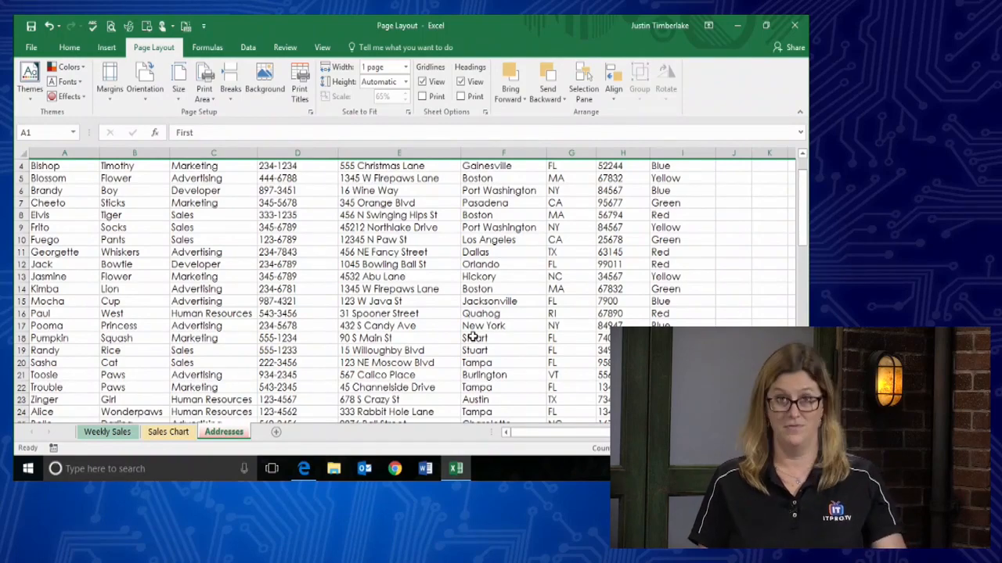
scroll(468, 333, up, 1)
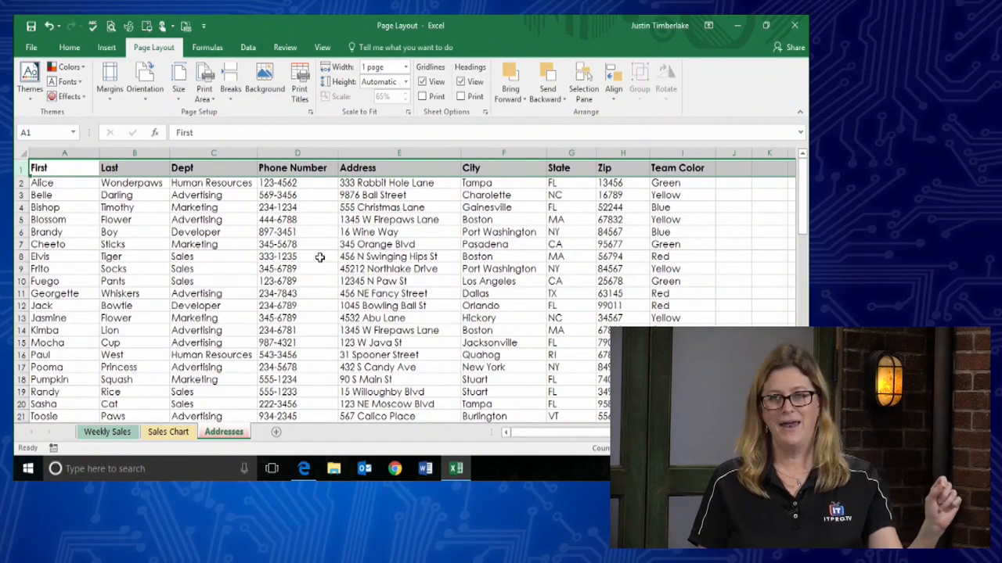
click(220, 195)
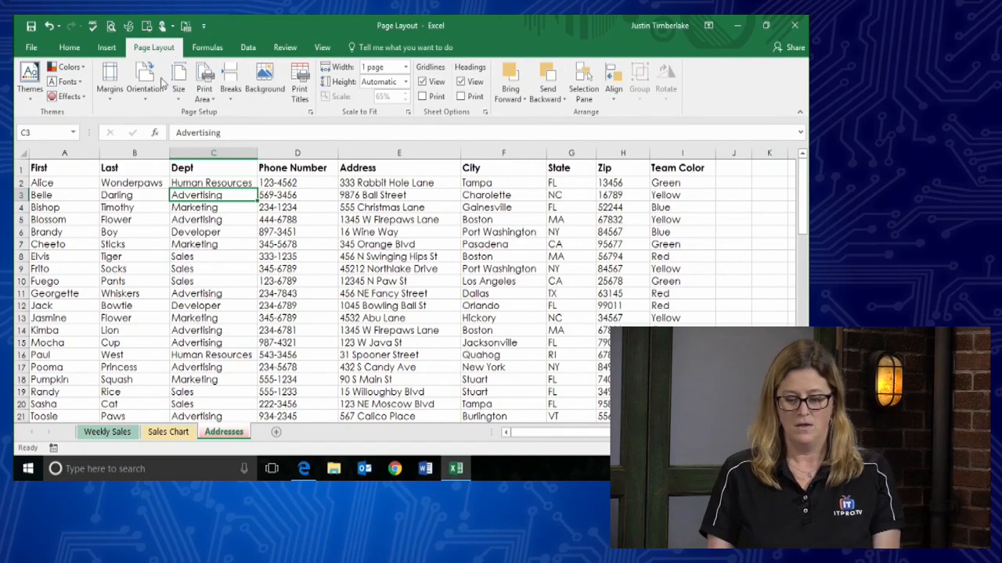
click(16, 168)
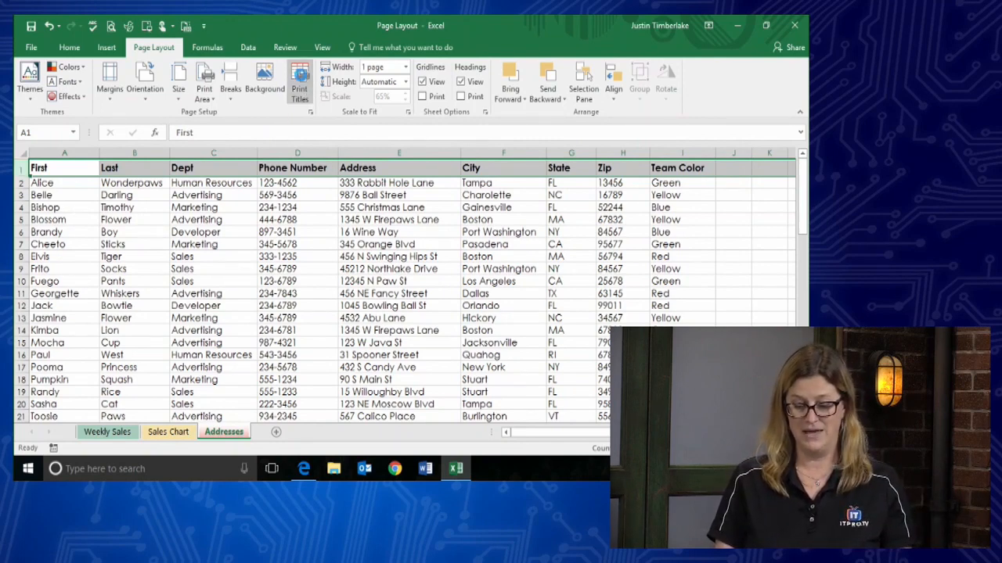
click(302, 82)
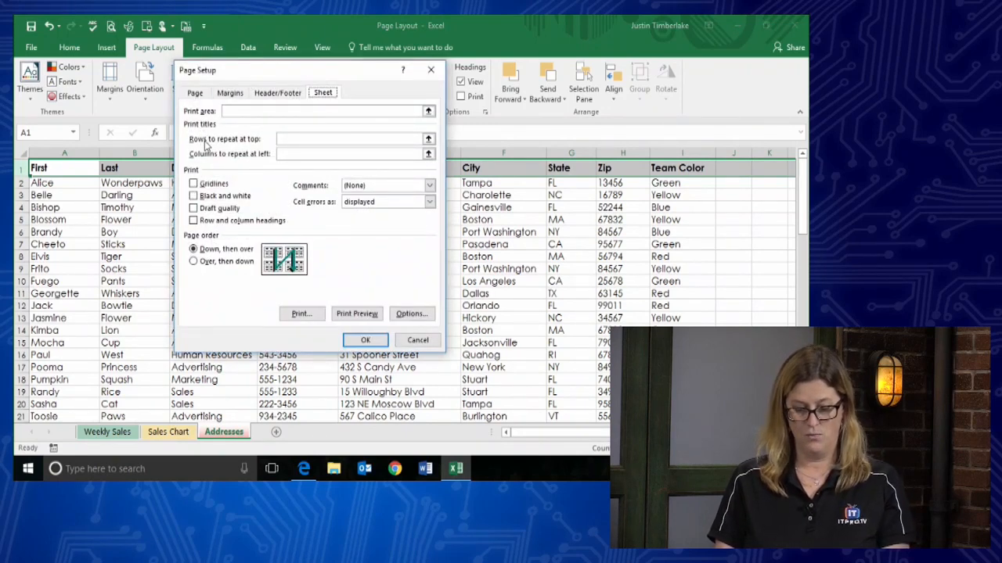
click(286, 140)
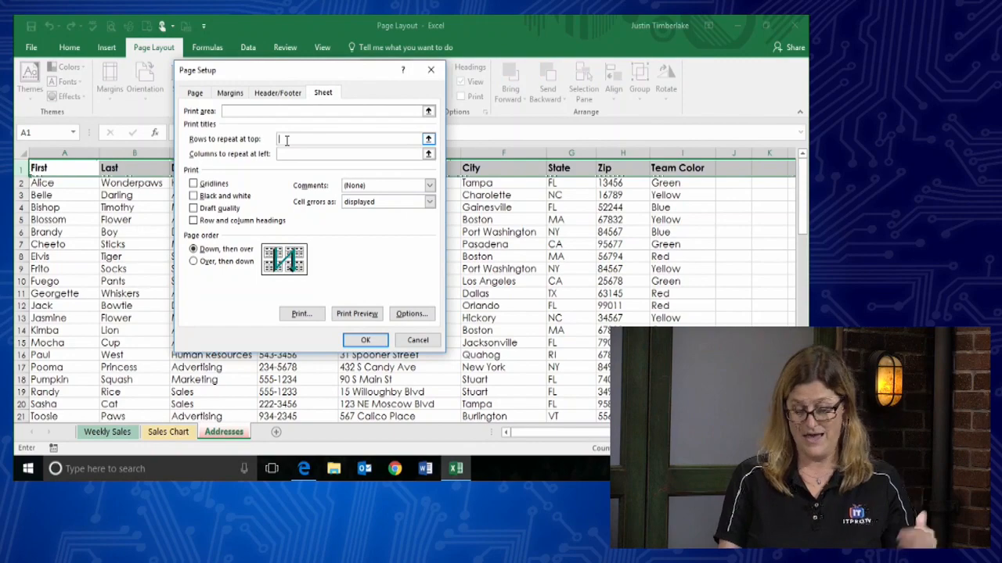
click(23, 168)
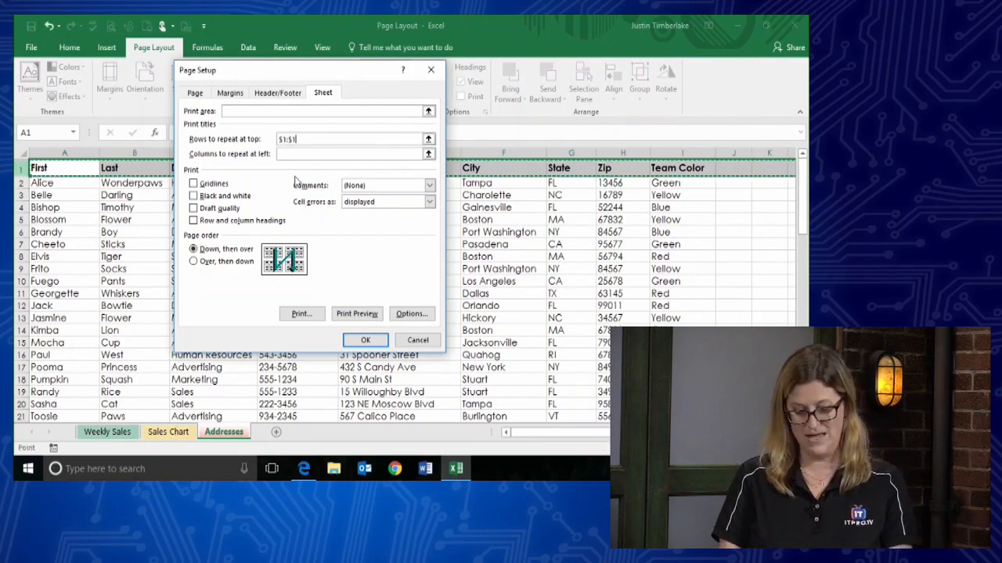
click(297, 154)
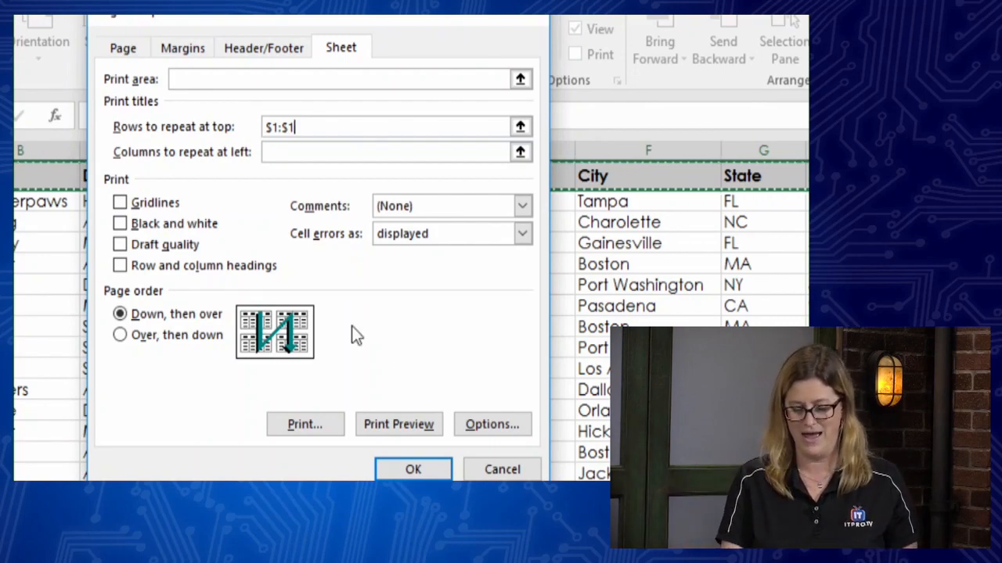
click(413, 469)
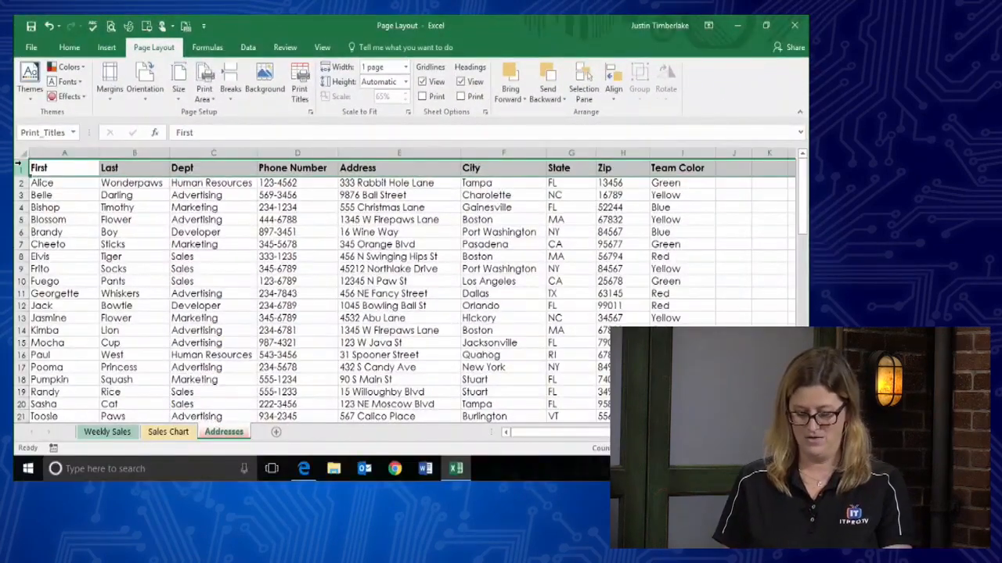
Examine the header row on both pages in the print preview and return to the worksheet
key(ctrl+p)
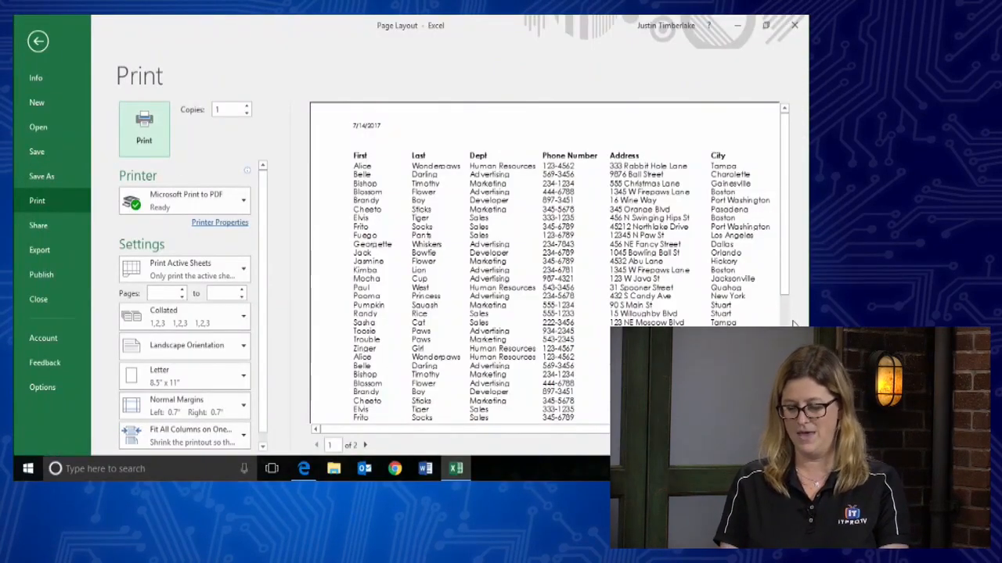
click(366, 445)
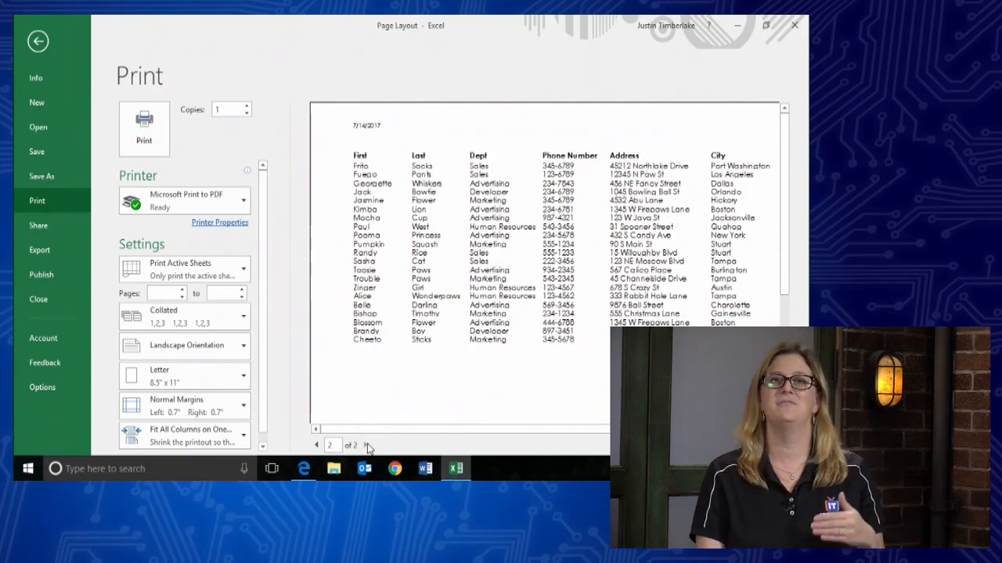
click(317, 445)
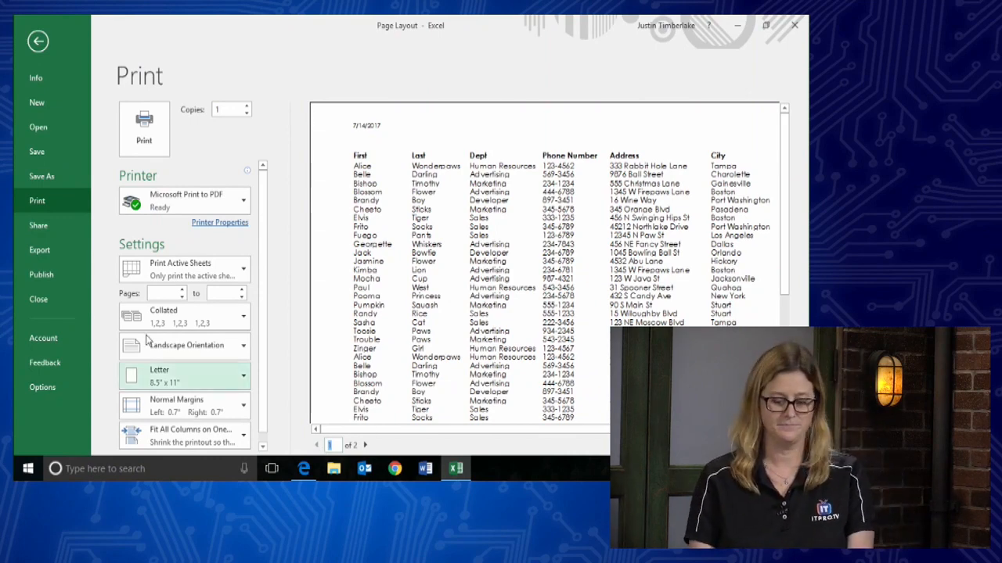
click(39, 43)
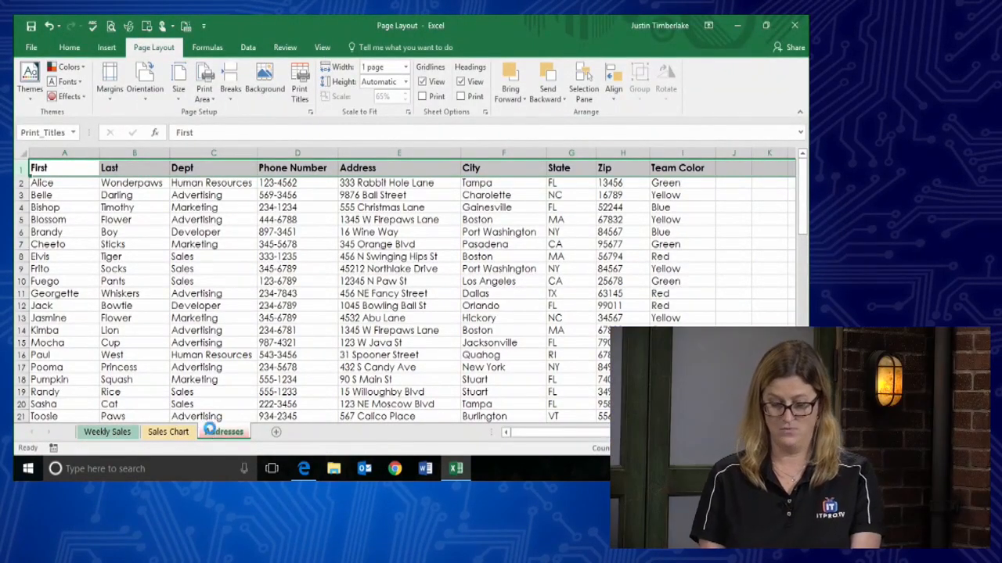
key(ctrl+p)
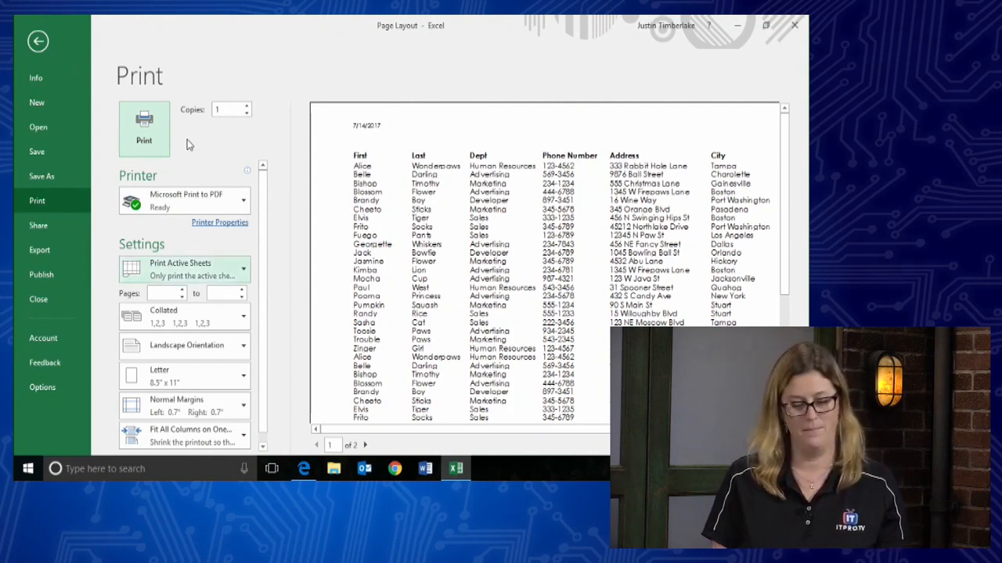
click(38, 43)
Sort the address list by the Team Color column from A to Z
click(403, 305)
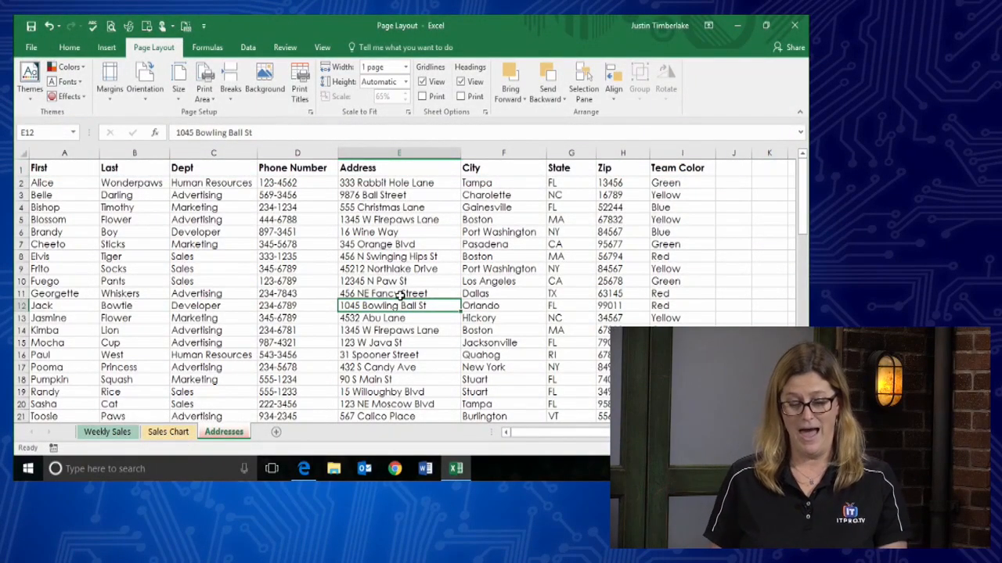
click(689, 232)
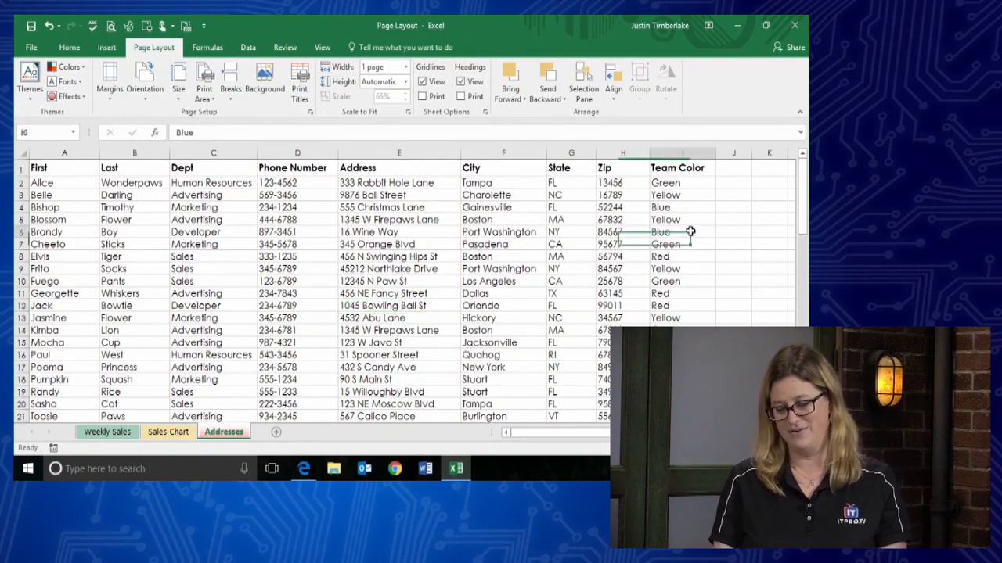
scroll(687, 244, down, 7)
scroll(685, 247, up, 7)
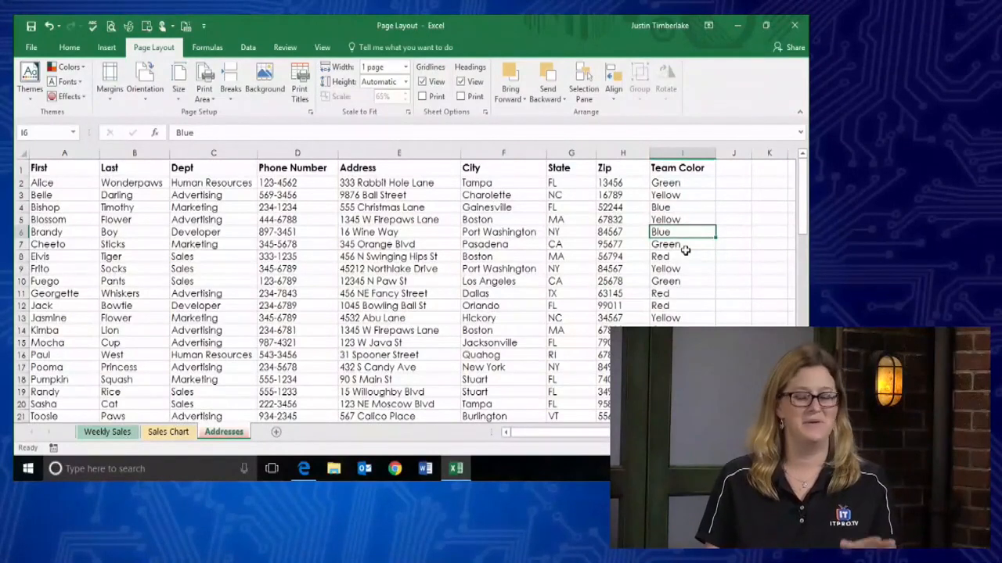
click(676, 195)
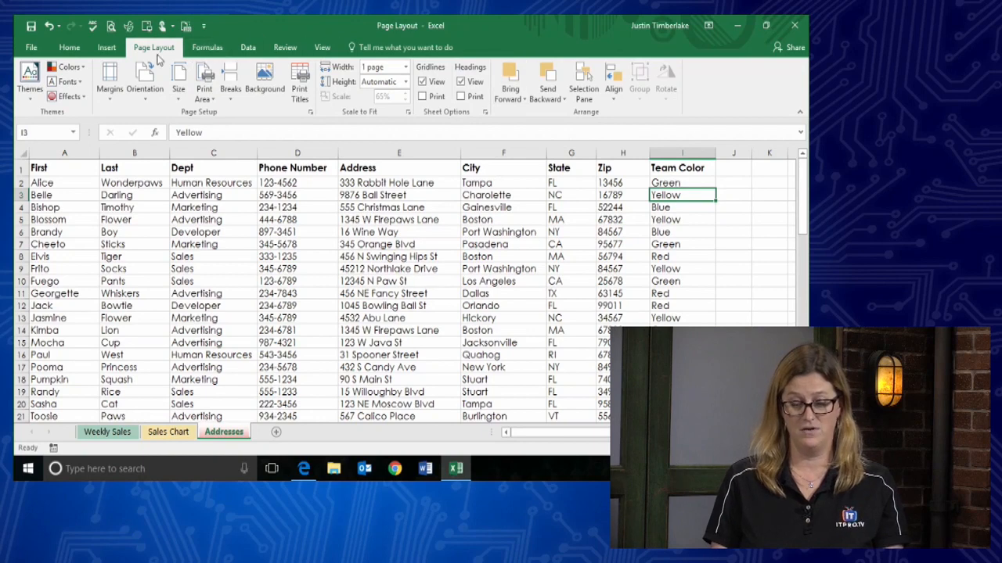
click(65, 50)
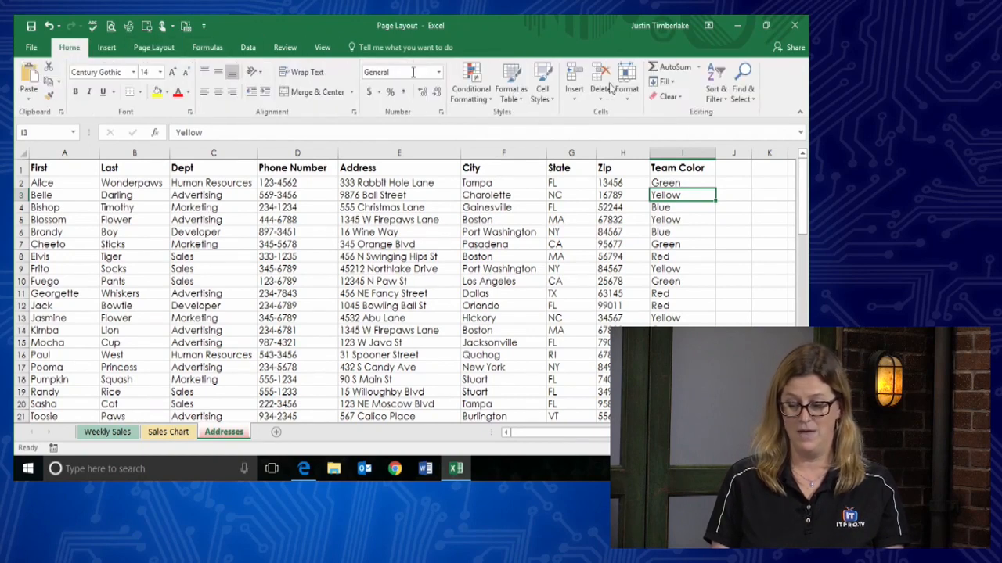
click(716, 77)
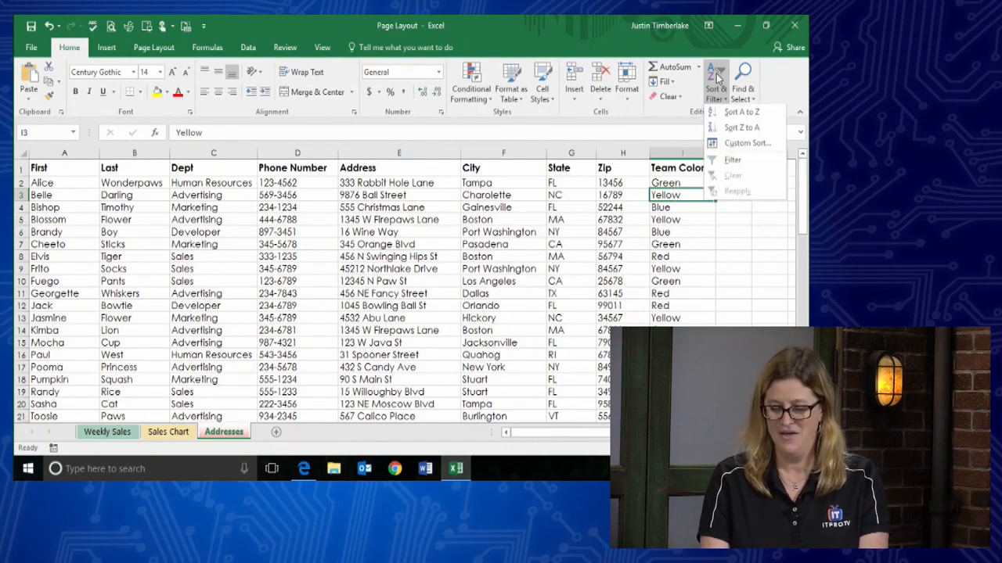
click(727, 113)
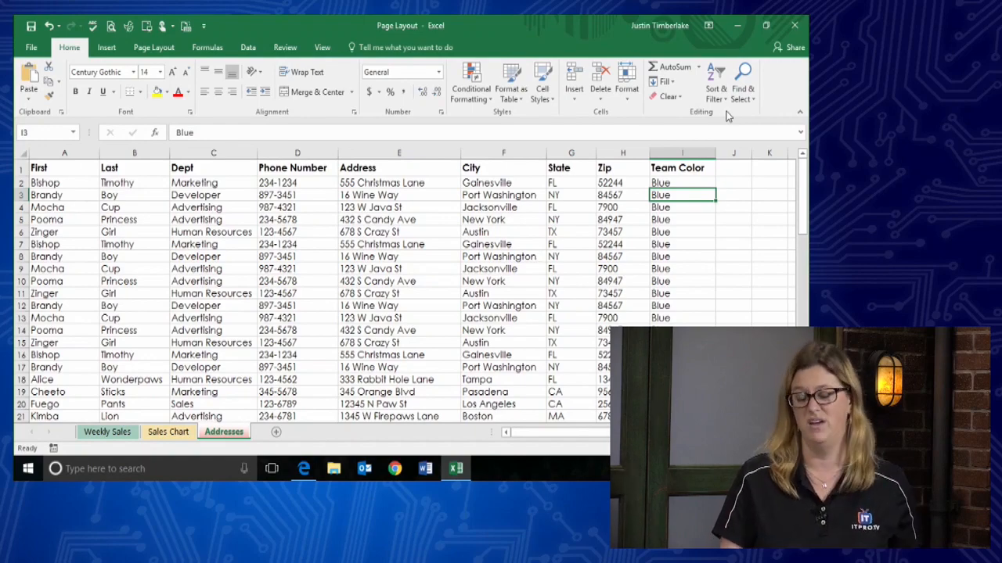
Insert a page break above row 18, between the Blue and Green team rows
scroll(552, 317, down, 2)
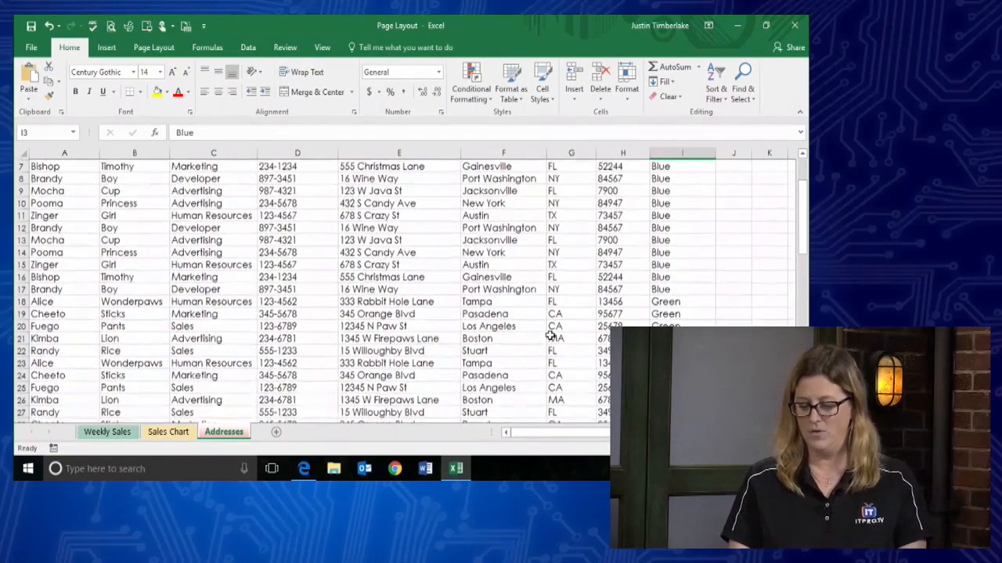
scroll(546, 310, down, 7)
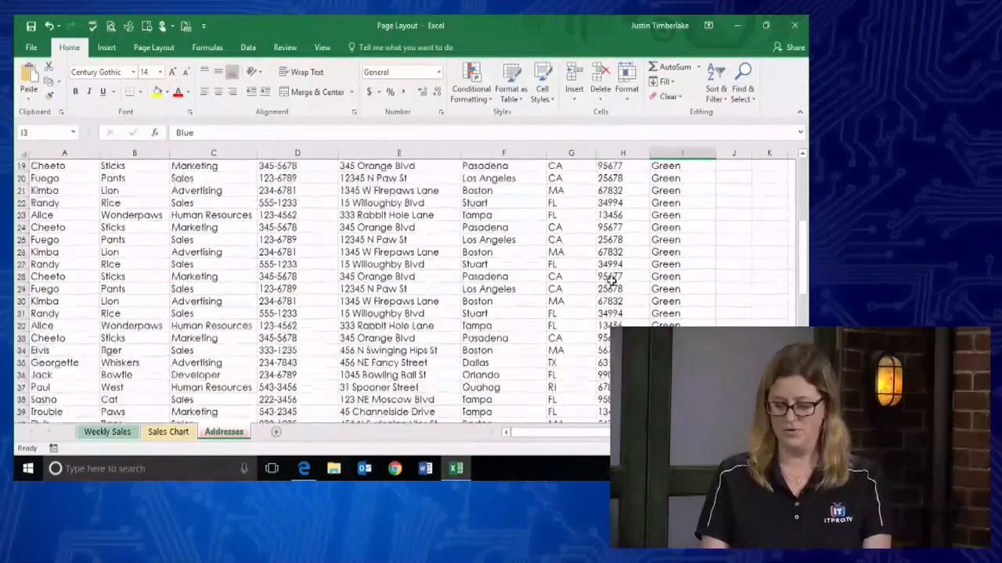
scroll(612, 280, down, 14)
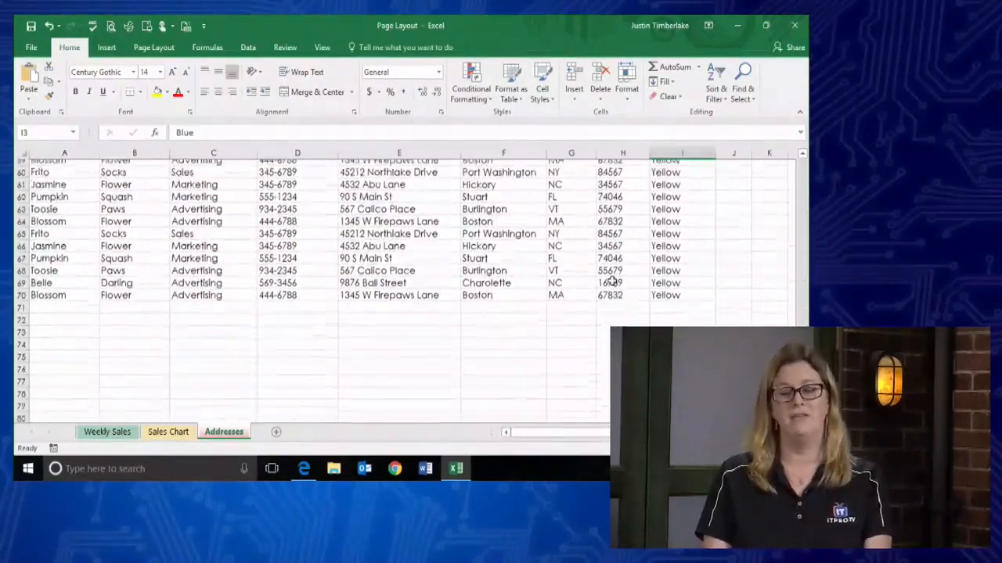
scroll(612, 282, up, 20)
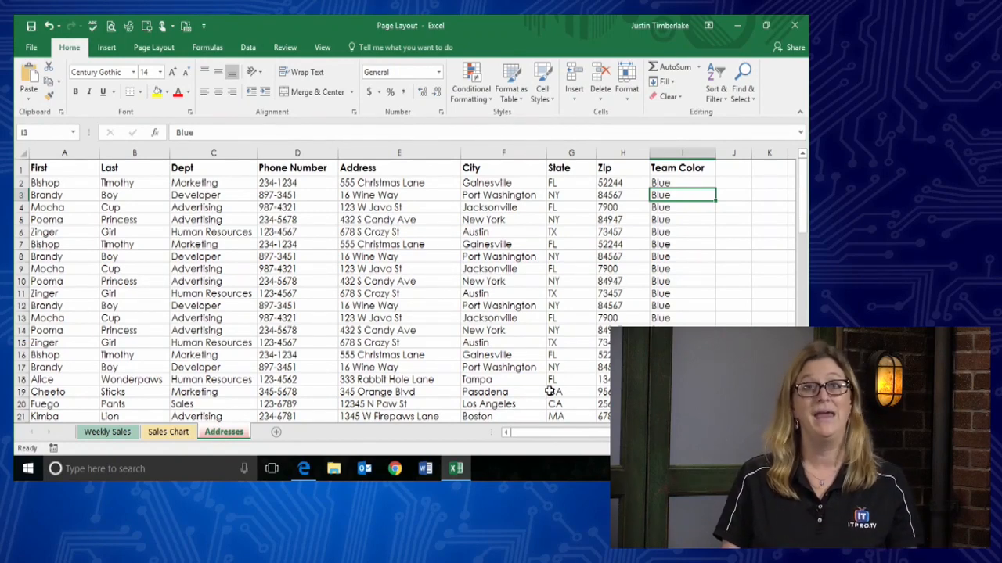
click(472, 368)
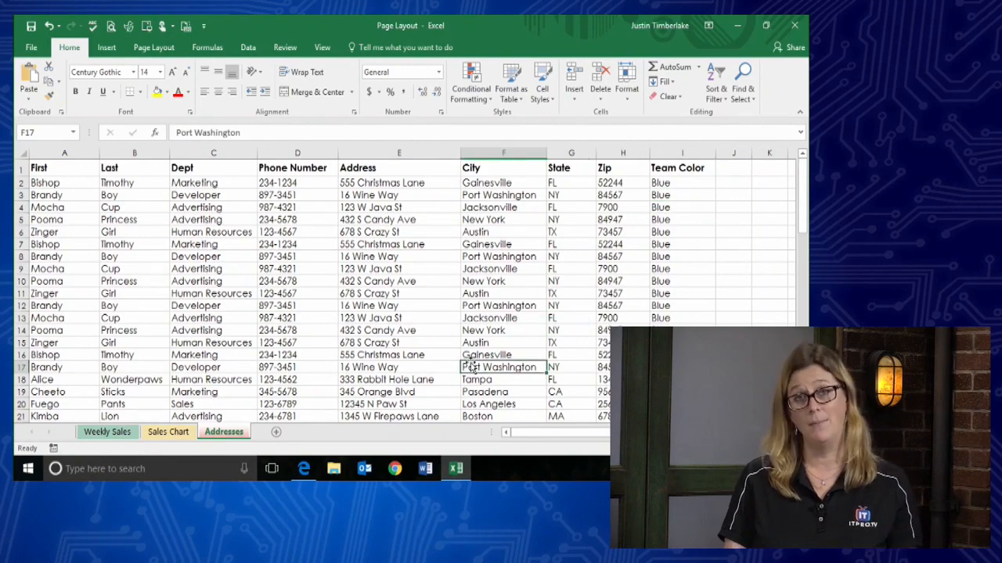
scroll(471, 291, down, 2)
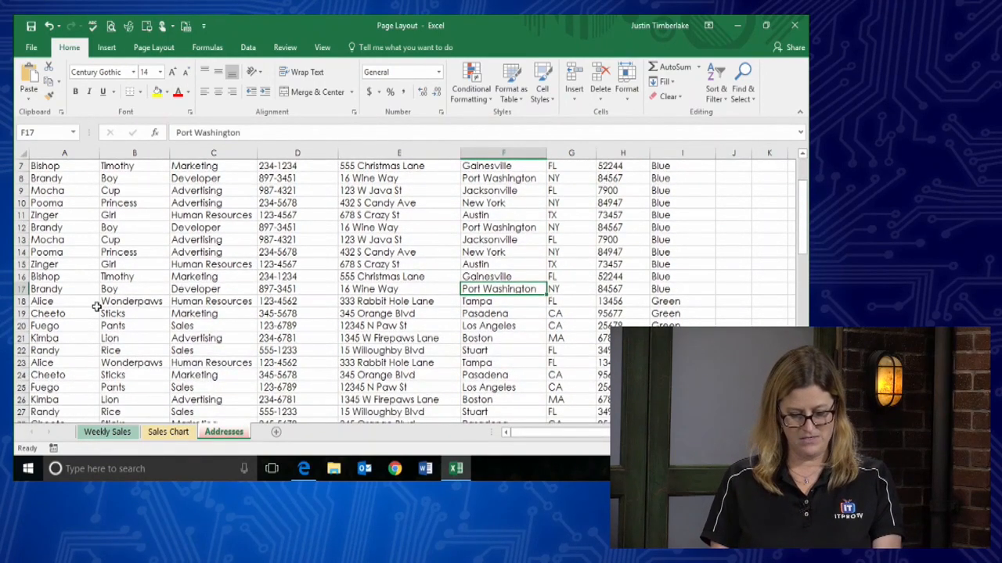
click(20, 290)
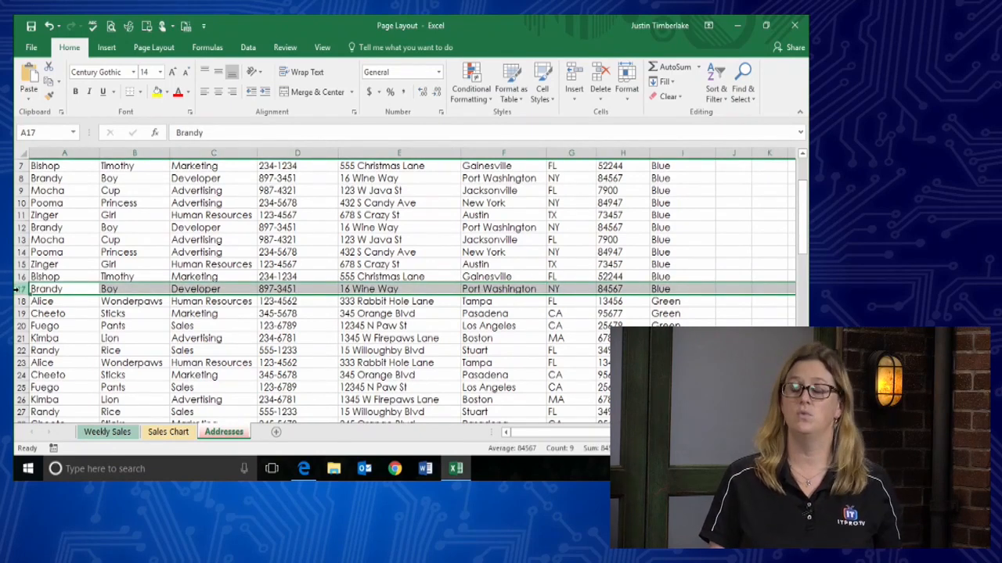
click(20, 302)
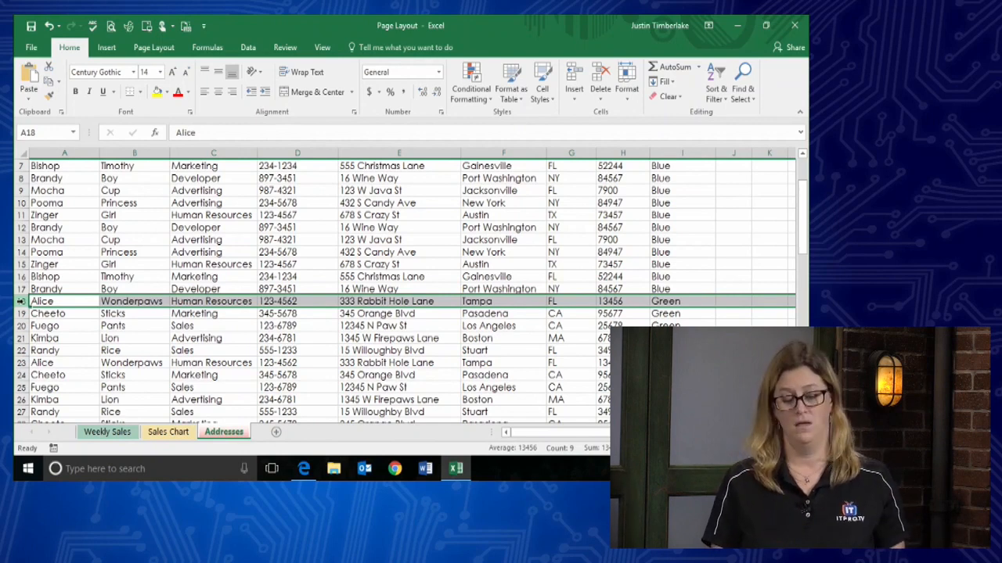
click(156, 49)
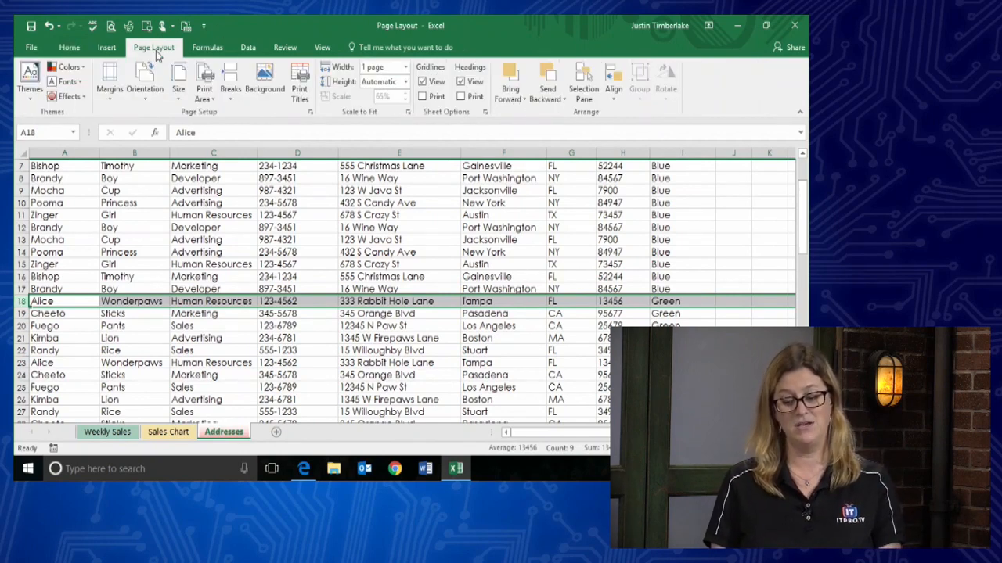
click(231, 95)
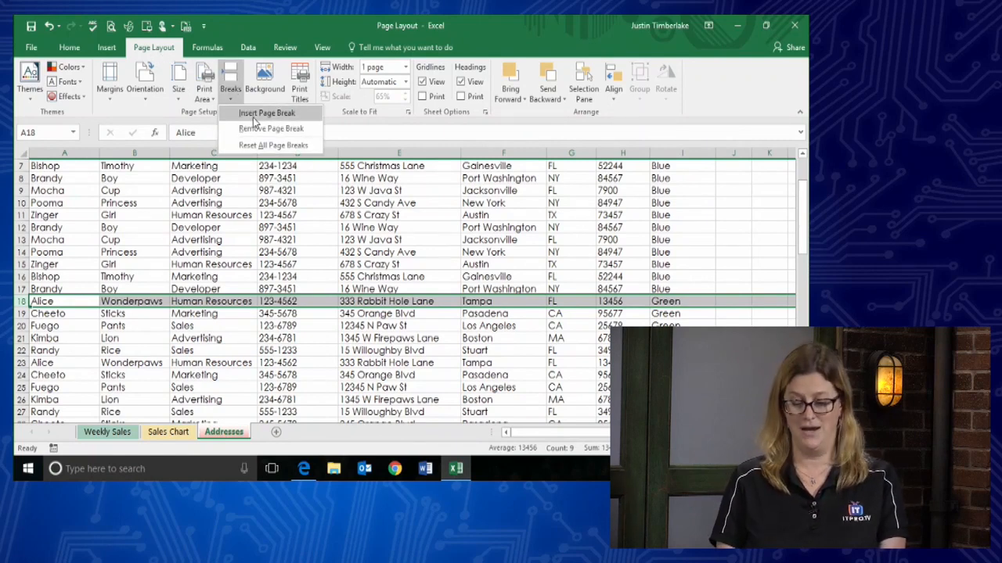
click(254, 117)
click(329, 251)
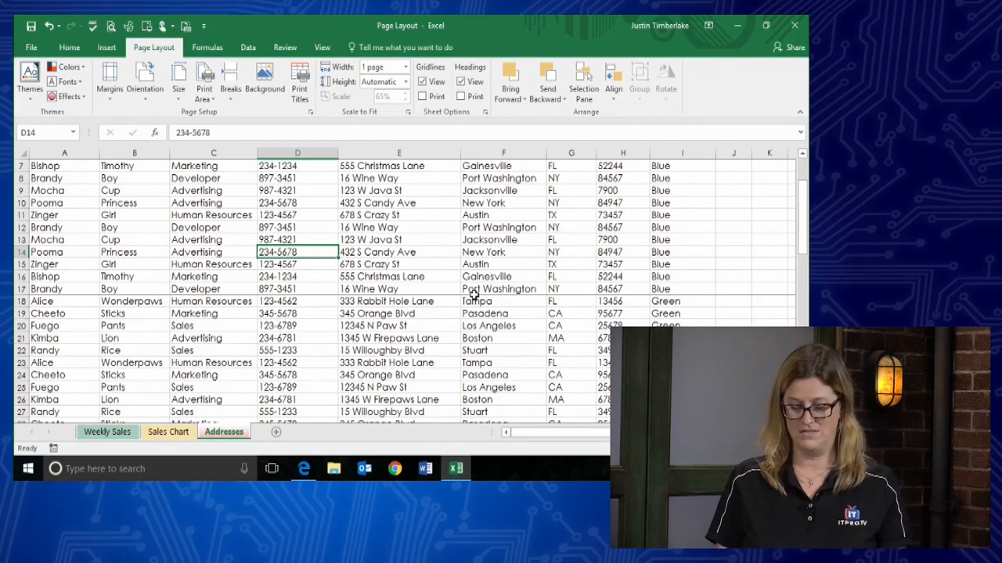
Insert a page break above row 34, between the Green and Red team rows
scroll(474, 294, down, 5)
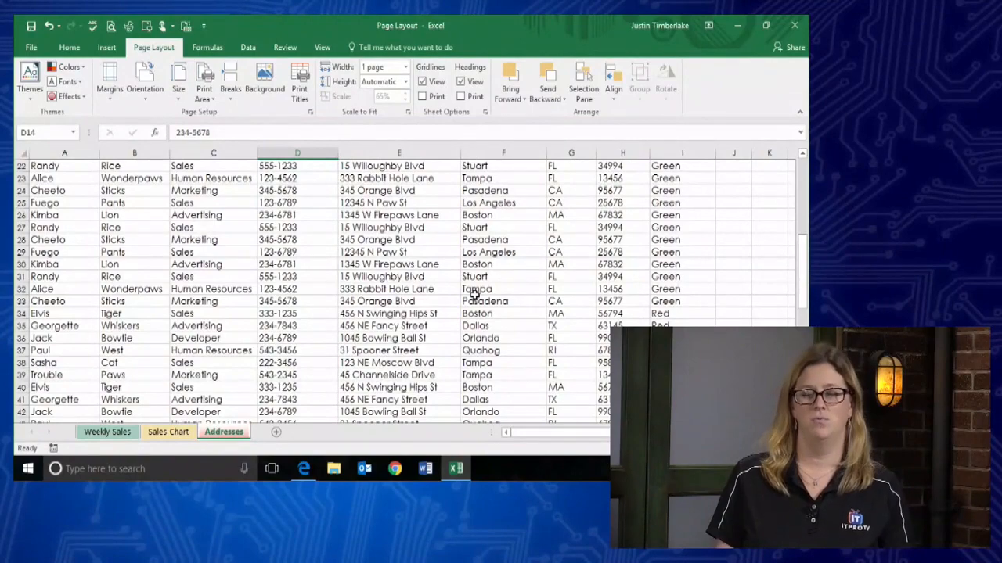
scroll(477, 291, down, 2)
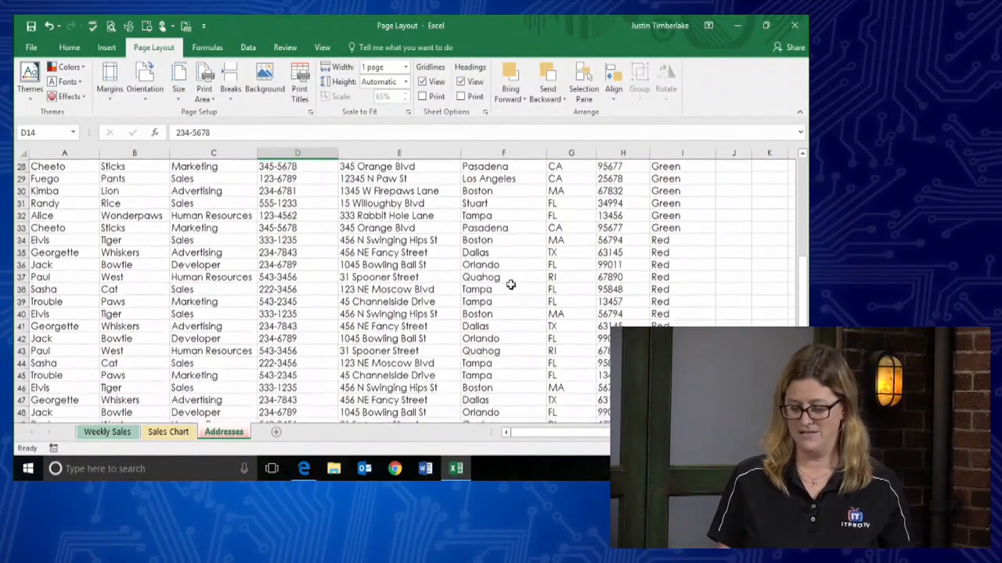
click(657, 241)
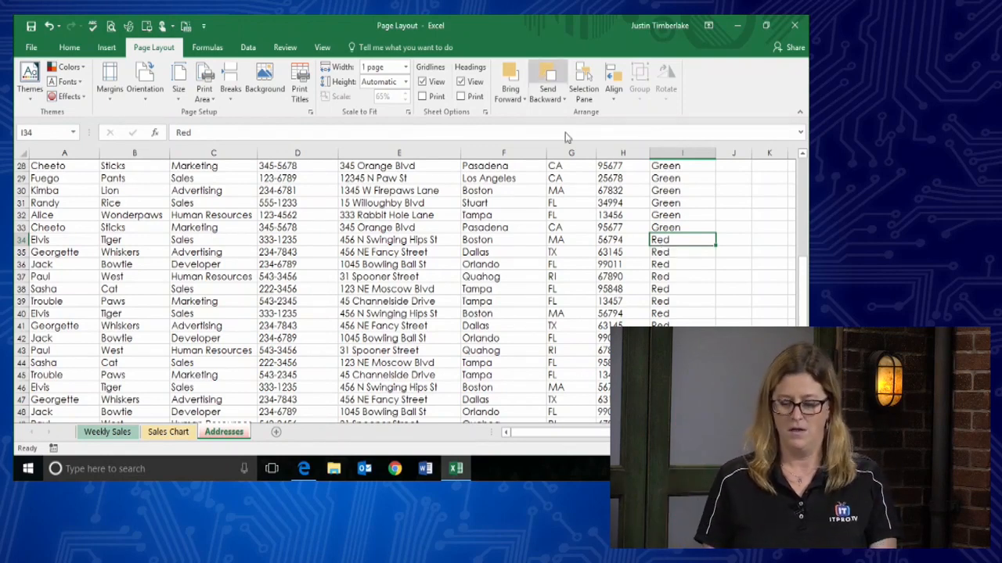
click(228, 80)
click(265, 118)
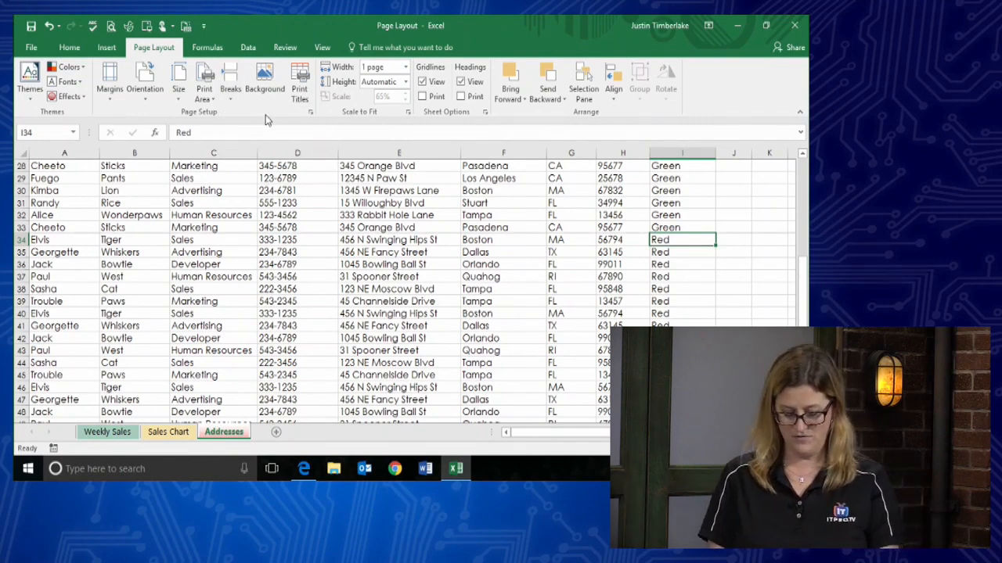
Examine the team color grouping on all three pages in the print preview and return to the worksheet
key(ctrl+p)
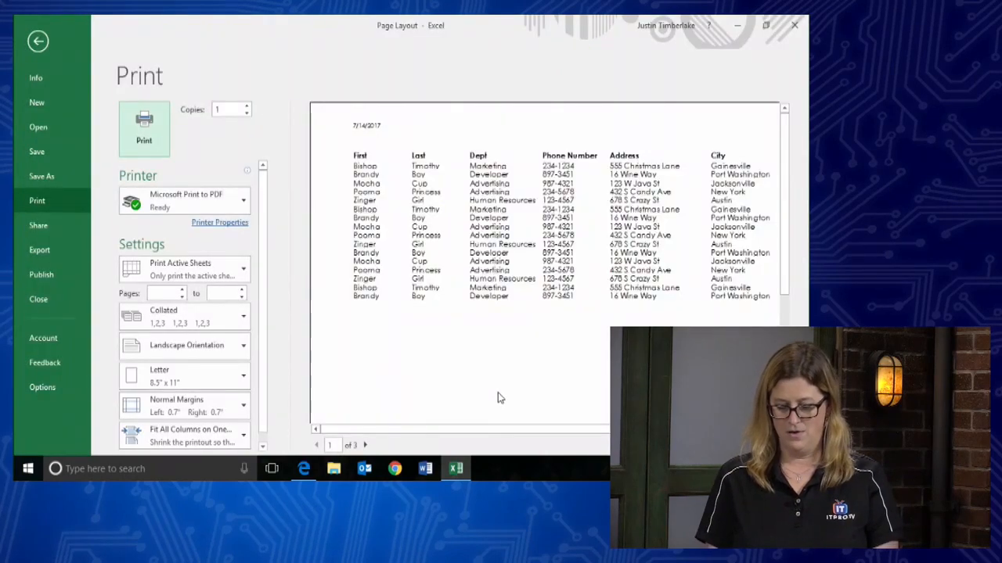
drag(503, 429, 640, 429)
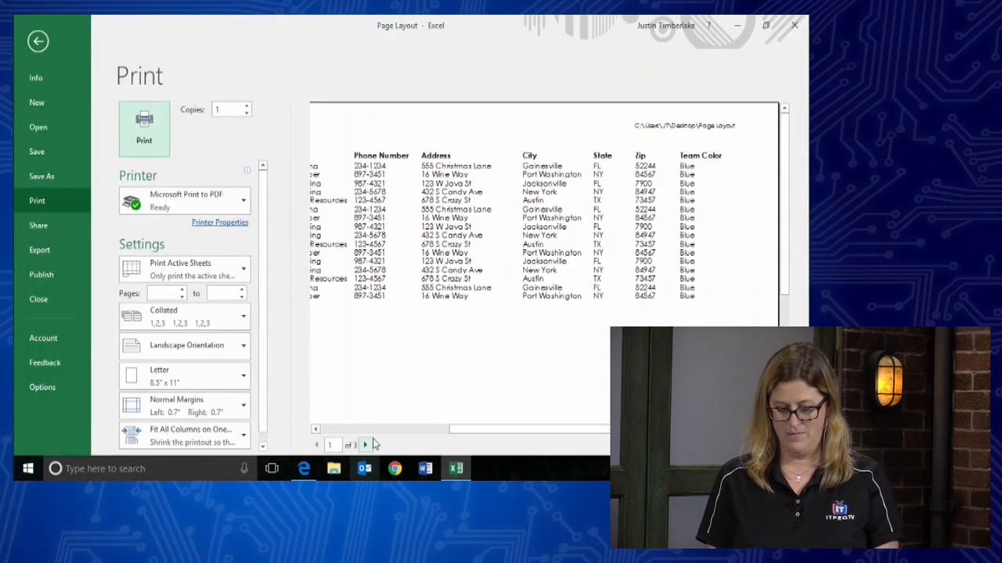
click(365, 445)
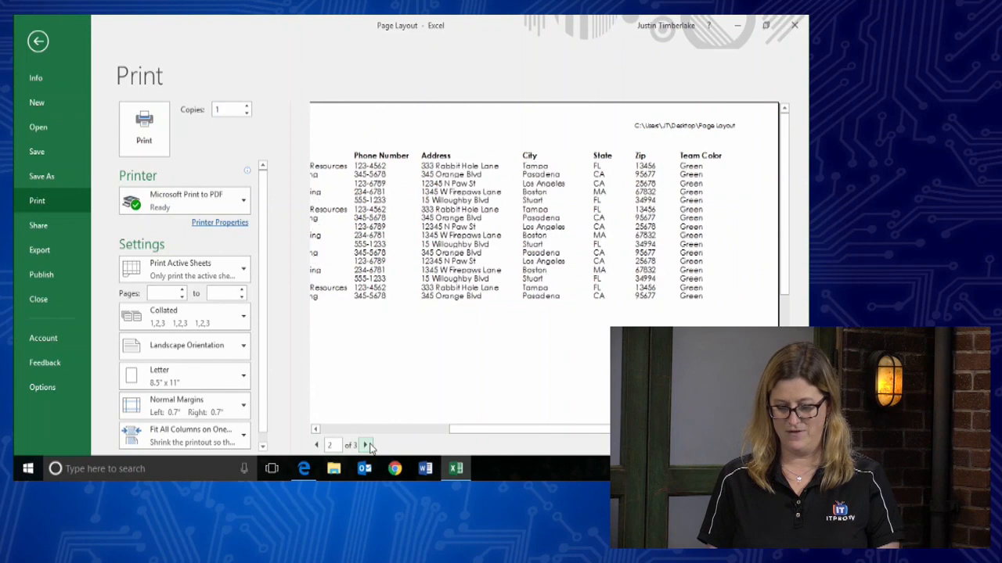
click(366, 445)
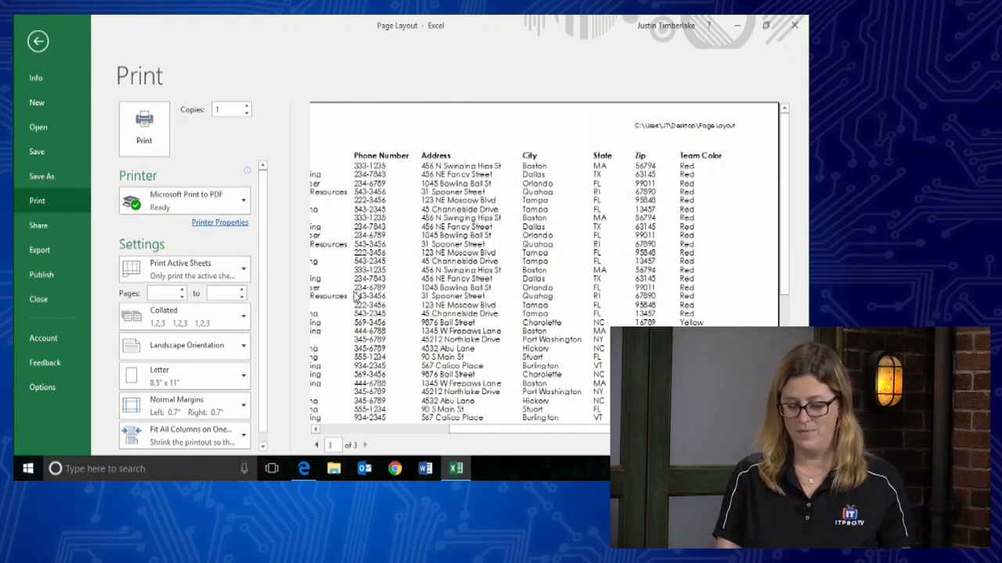
click(37, 43)
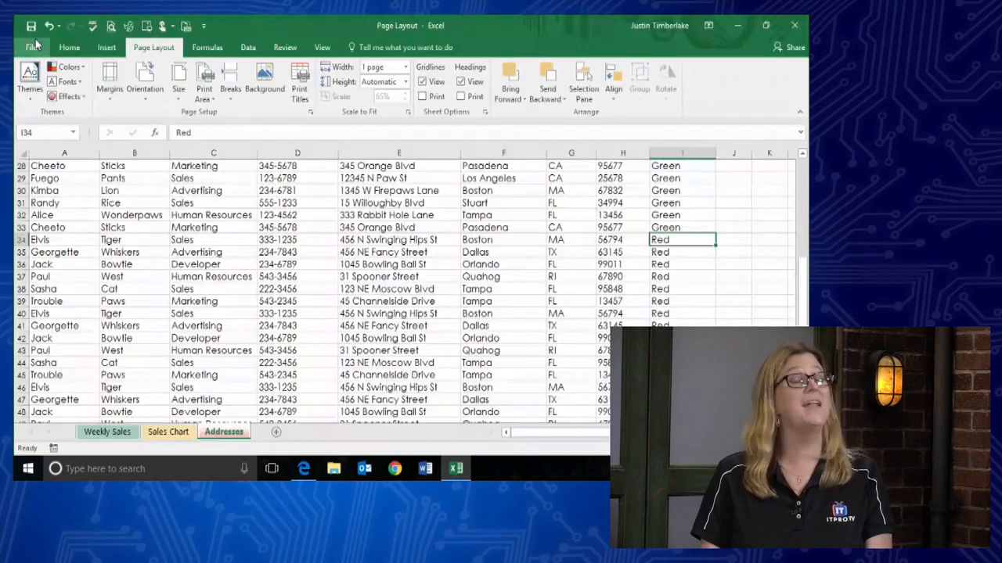
click(359, 288)
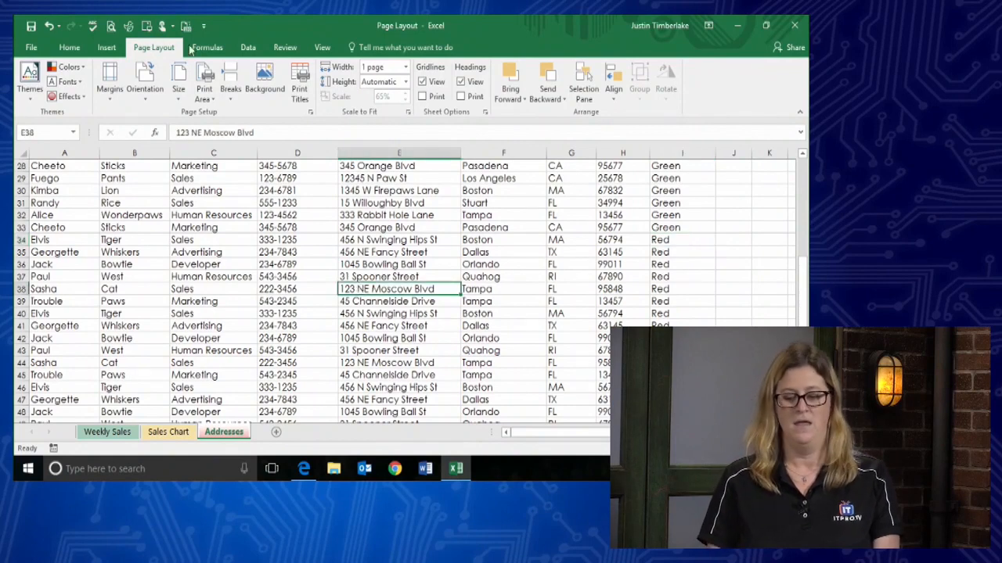
Switch the sheet to Page Break Preview, set the zoom to 50%, and zoom out further until all pages fit
click(322, 47)
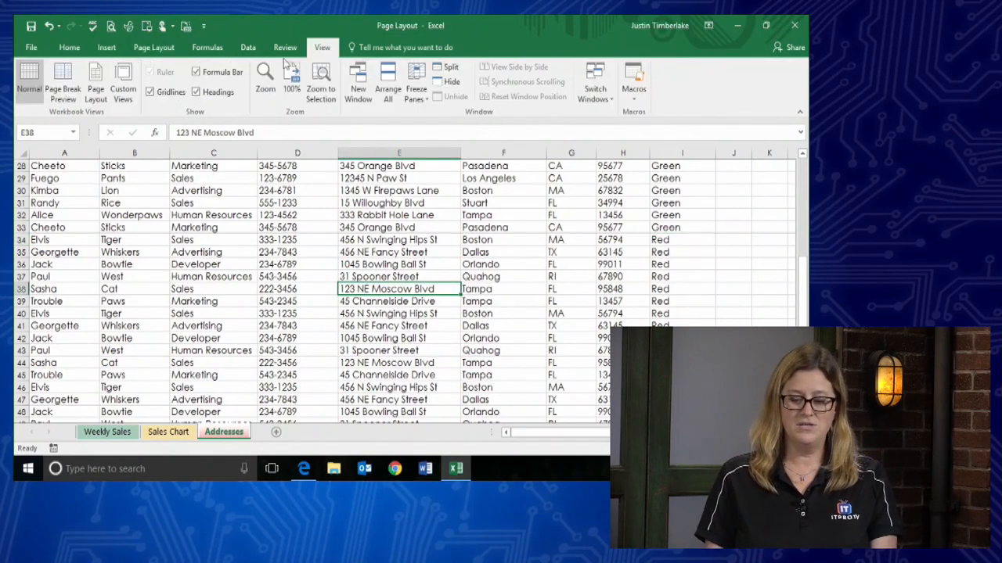
click(65, 82)
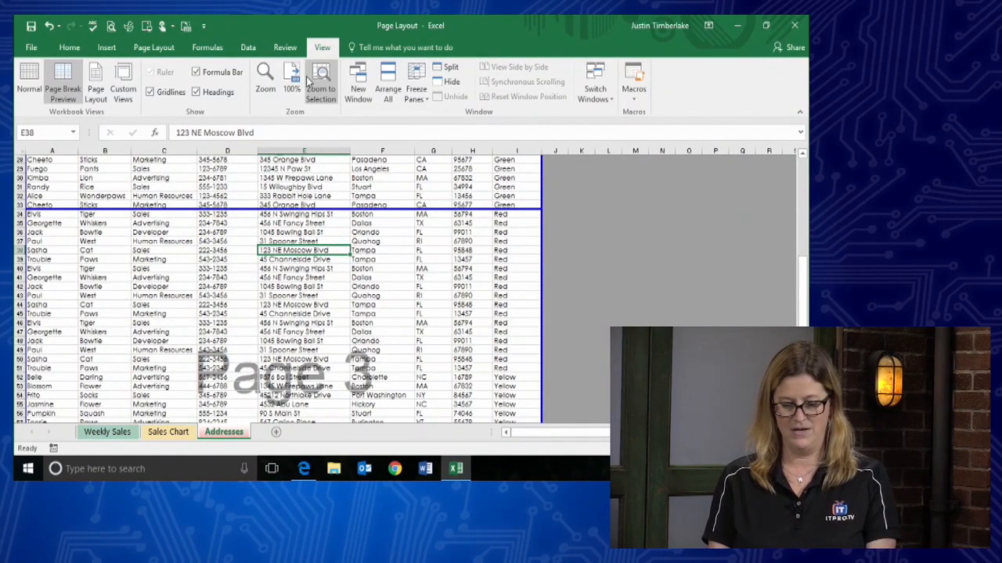
click(265, 78)
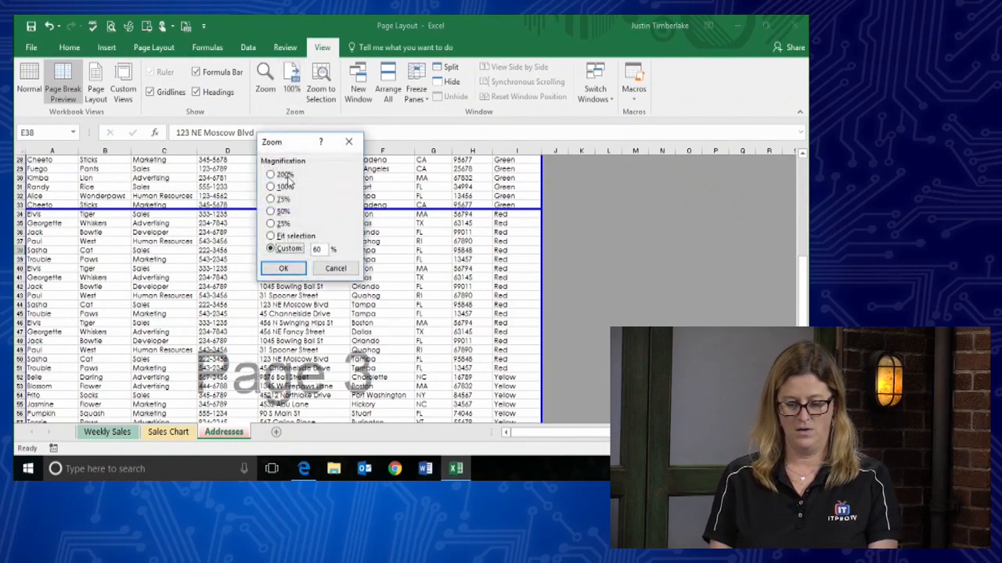
click(271, 212)
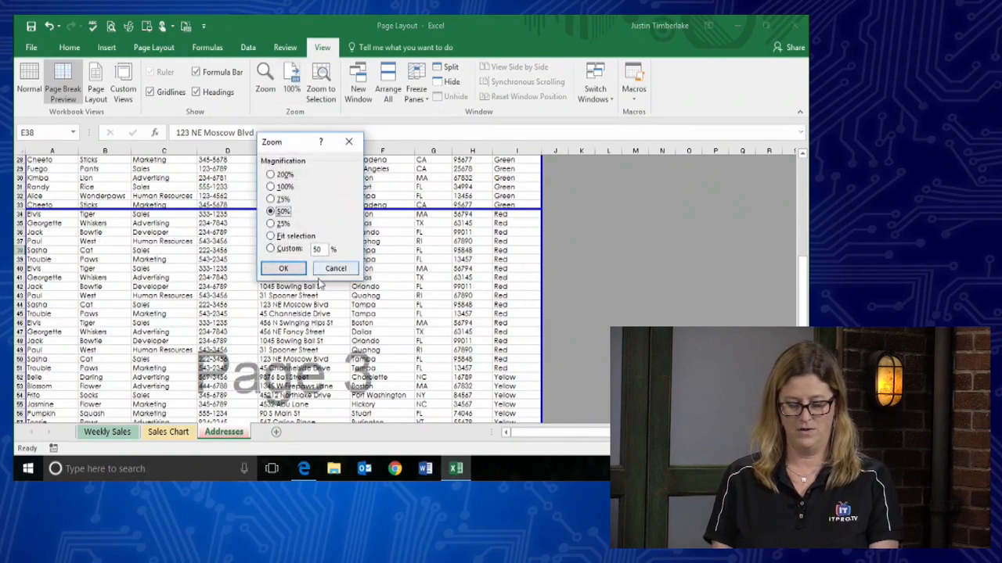
click(284, 269)
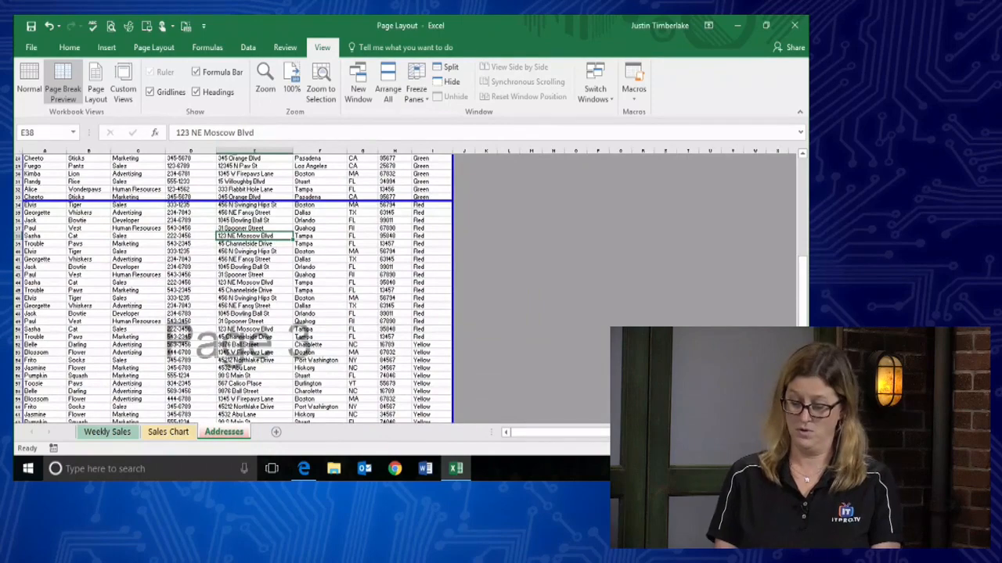
scroll(227, 294, down, 3)
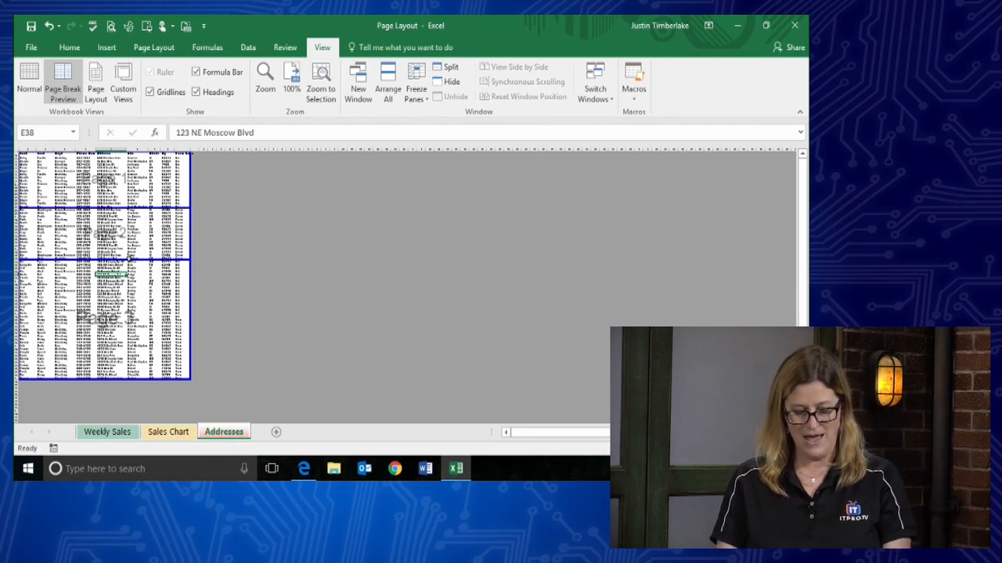
Try shifting the two inner page breaks down the list and move them back to the team color boundaries above rows 18 and 34
drag(130, 259, 112, 312)
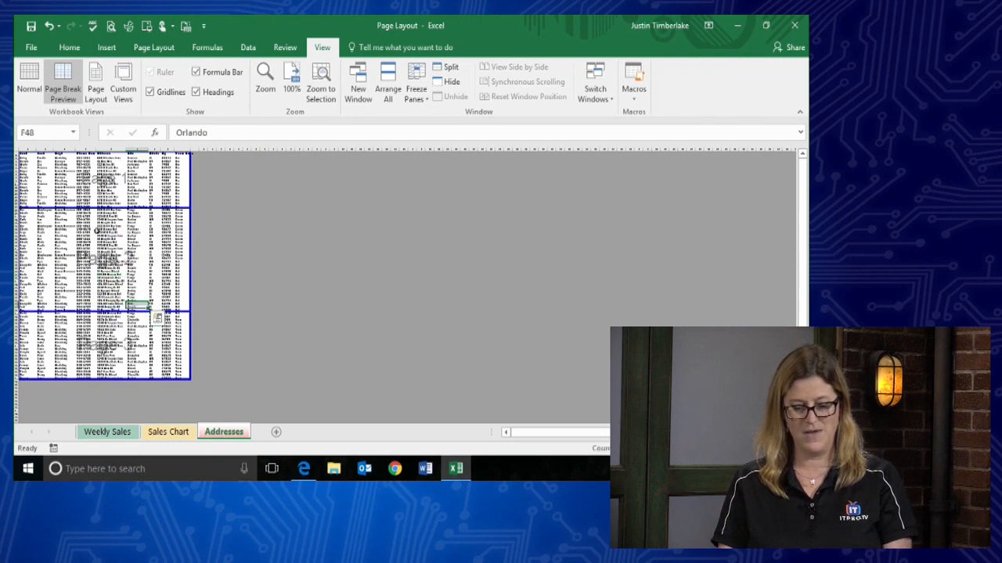
drag(94, 209, 95, 227)
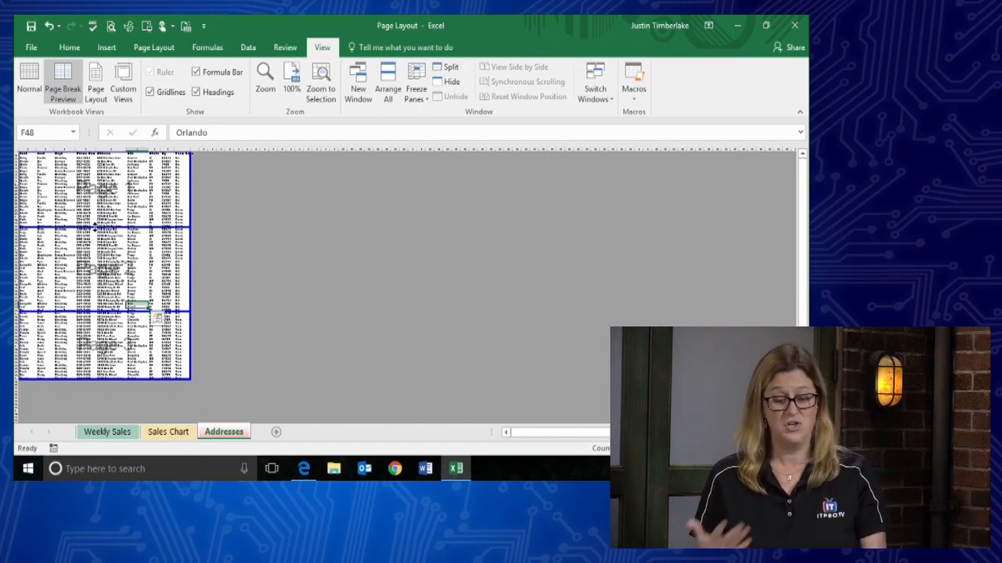
drag(94, 227, 96, 208)
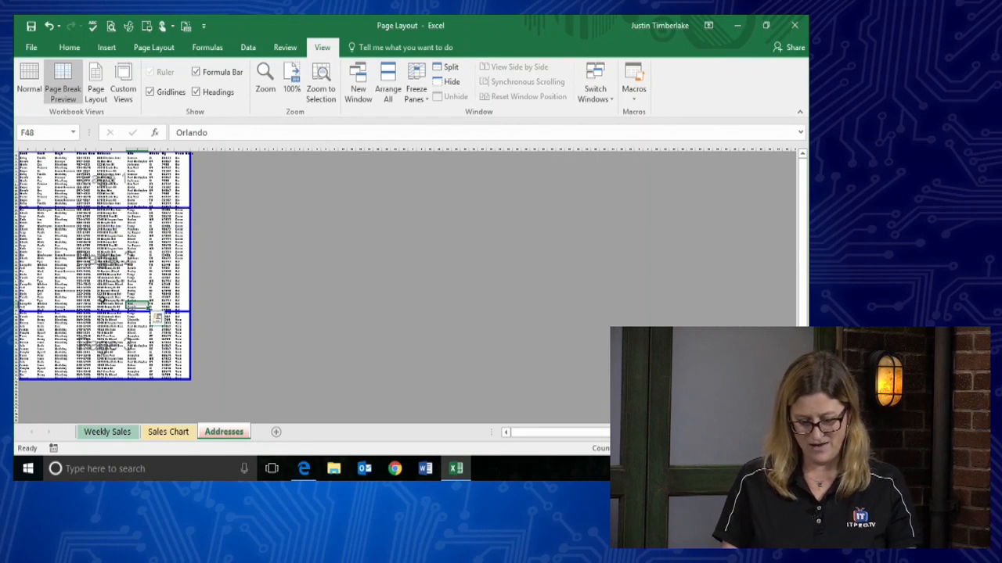
click(101, 313)
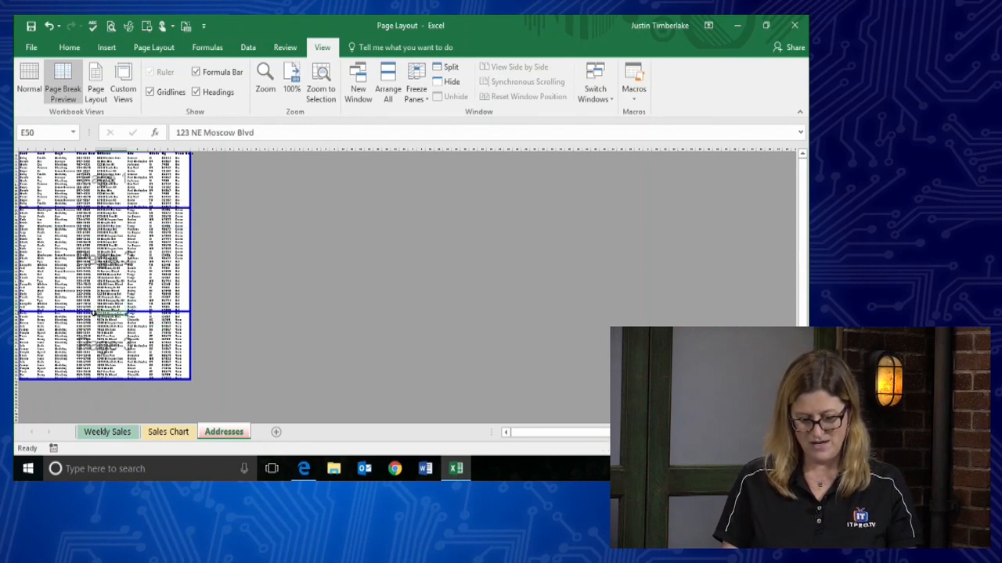
drag(92, 312, 94, 260)
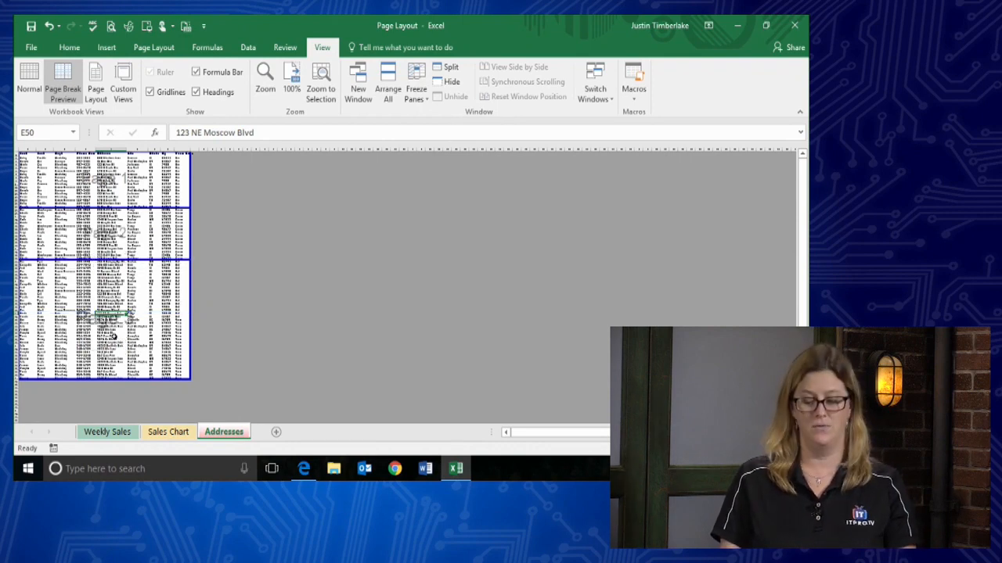
Insert a page break above row 52, where the Yellow team rows begin, and return the sheet to Normal view
click(78, 323)
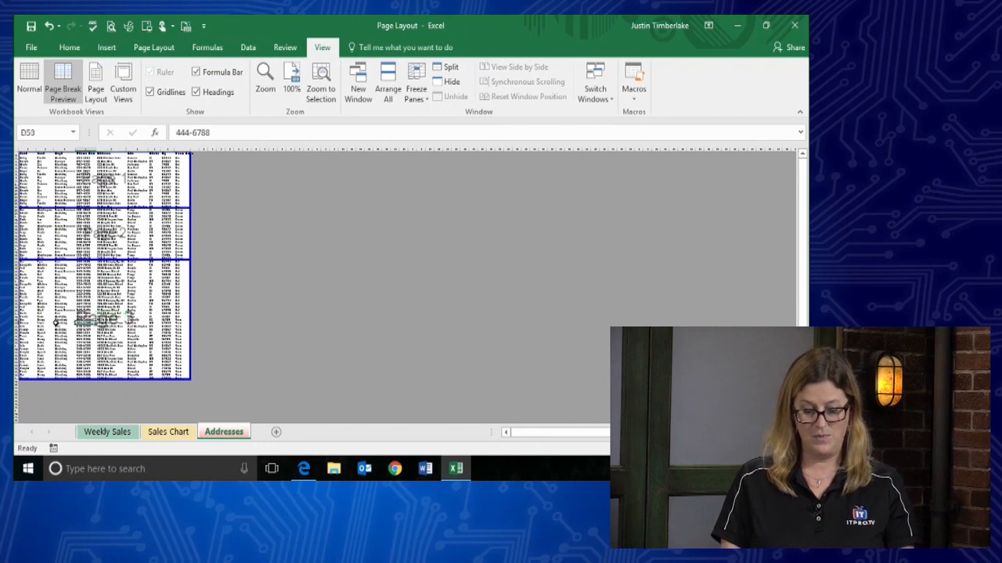
click(180, 322)
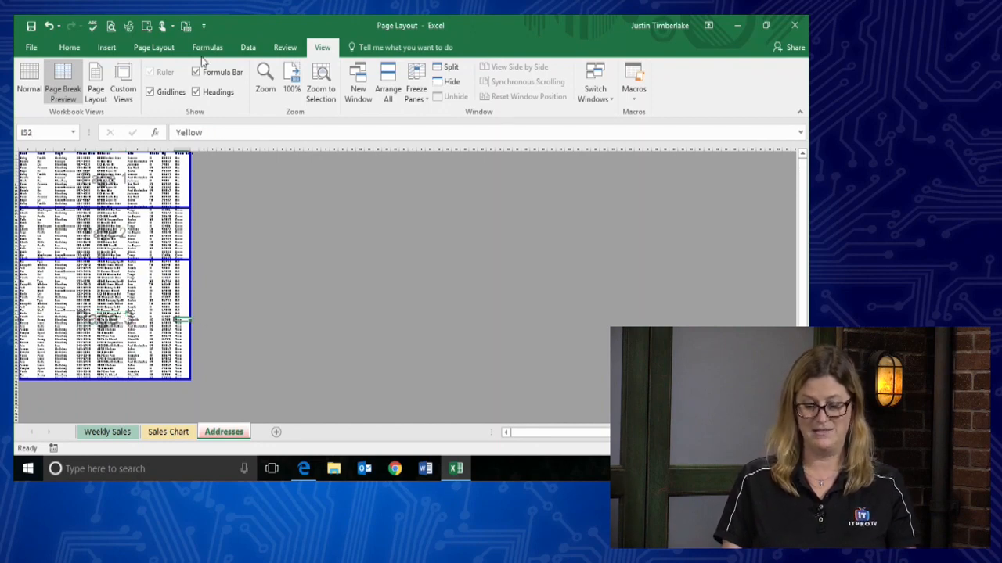
click(133, 48)
click(231, 83)
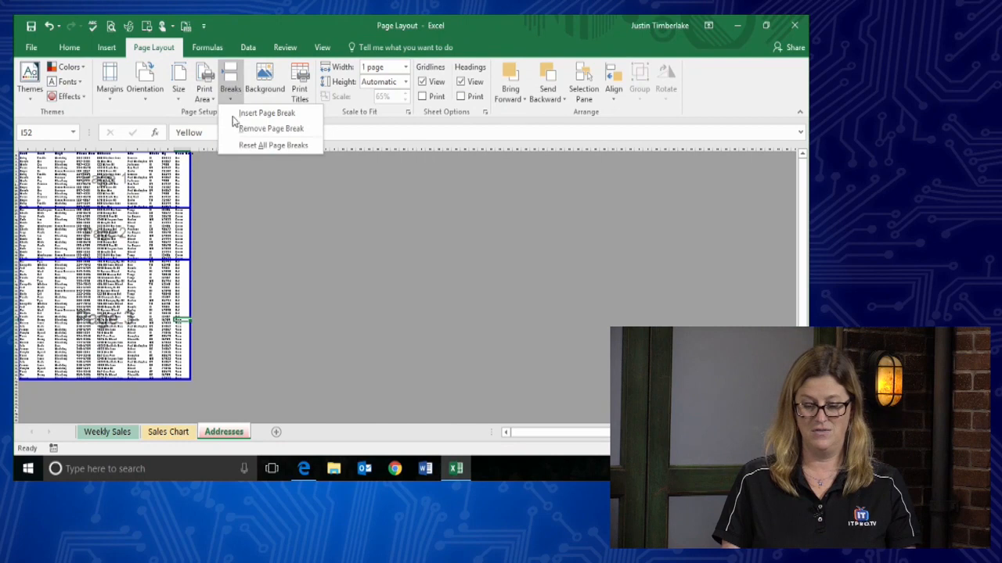
click(250, 114)
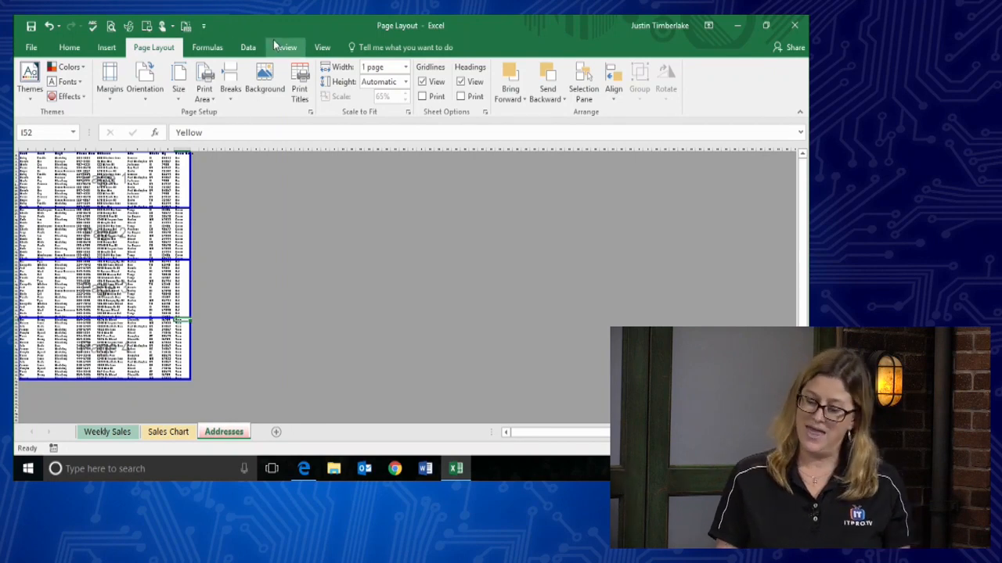
click(320, 48)
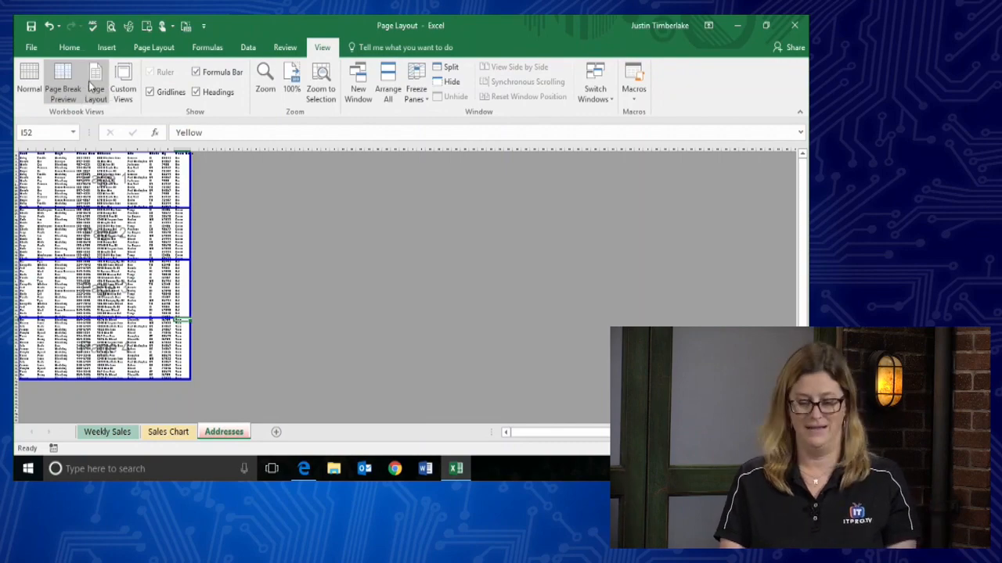
click(30, 82)
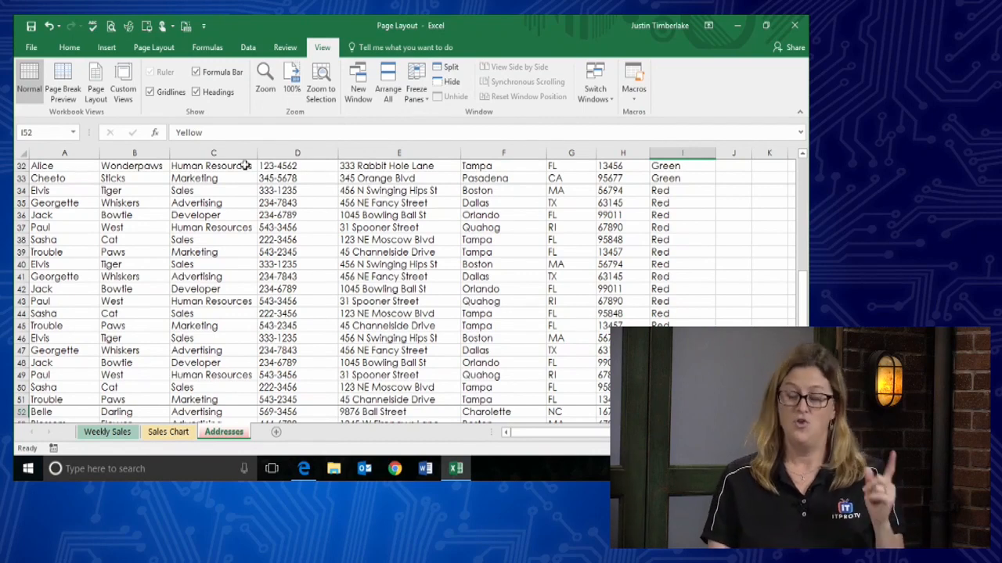
Remove the page break above row 34 and reset all page breaks on the Addresses sheet
click(160, 48)
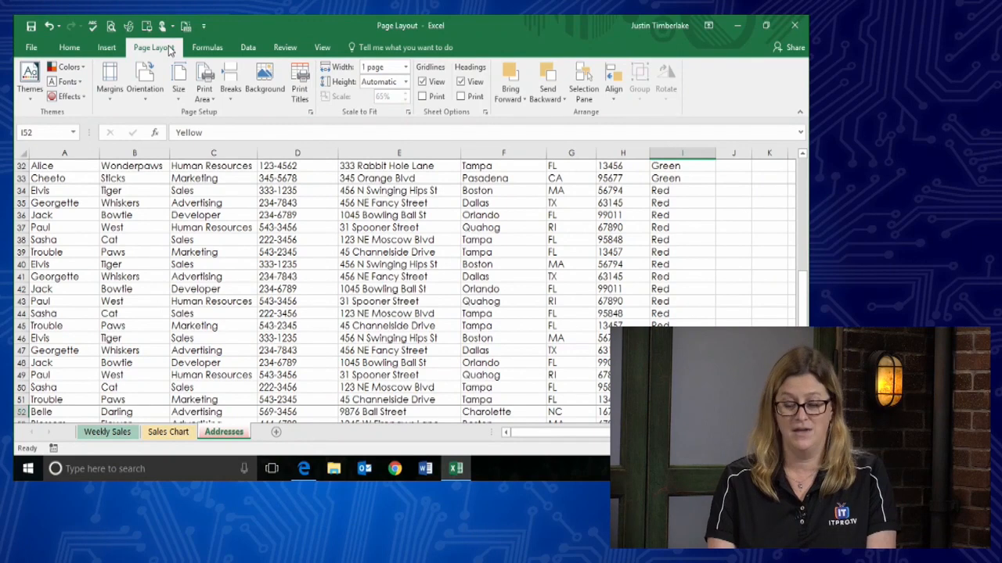
click(231, 92)
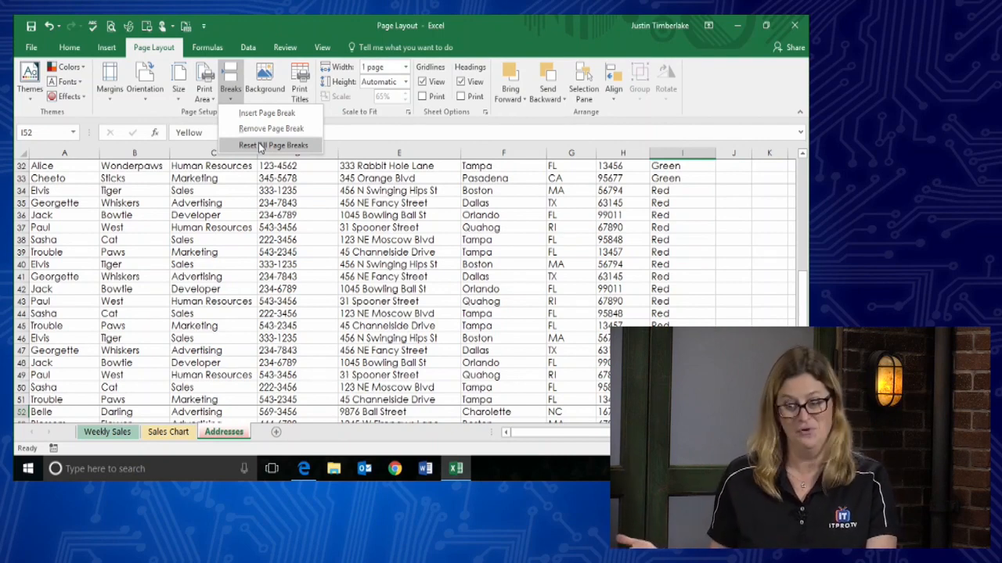
click(115, 191)
click(115, 191)
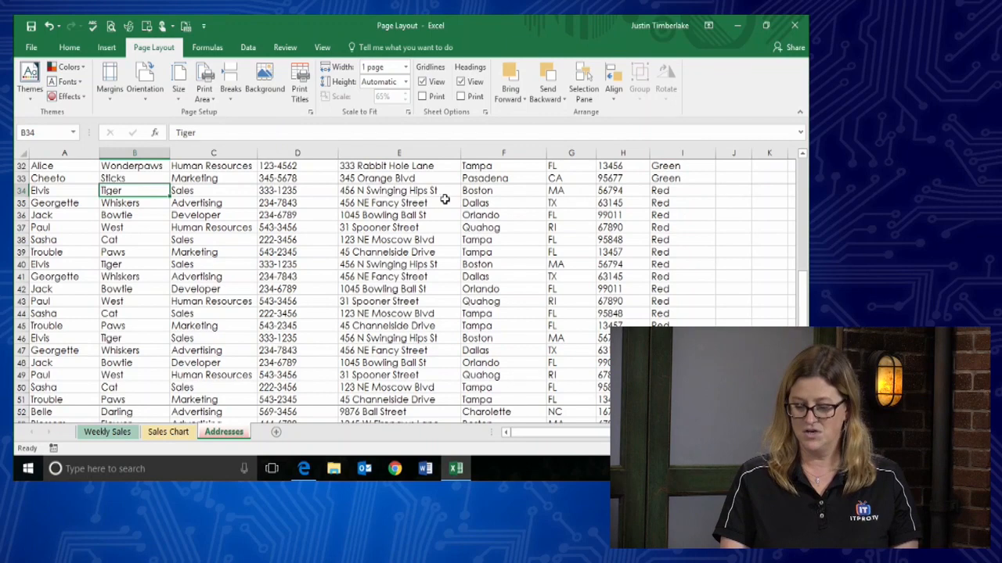
click(412, 192)
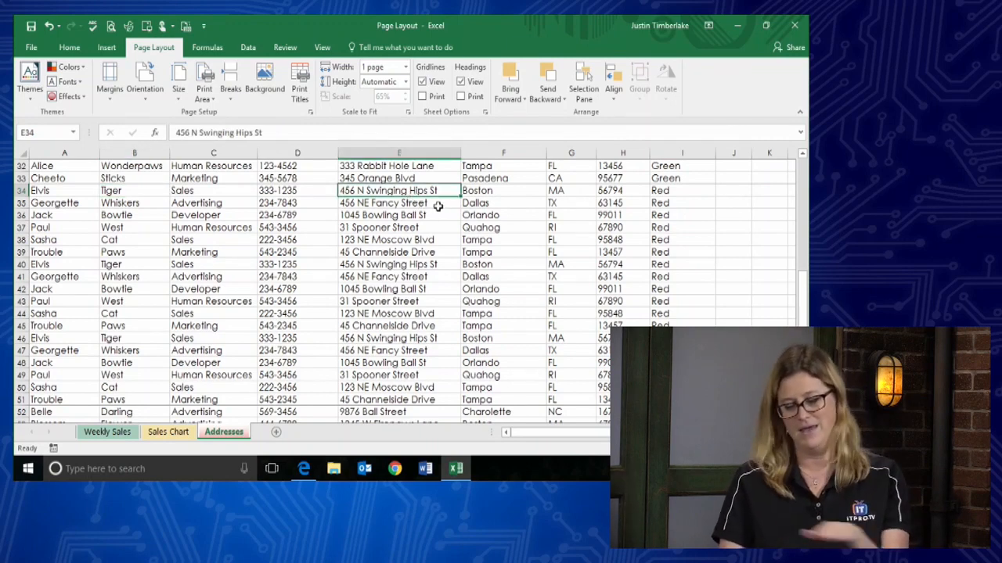
click(233, 93)
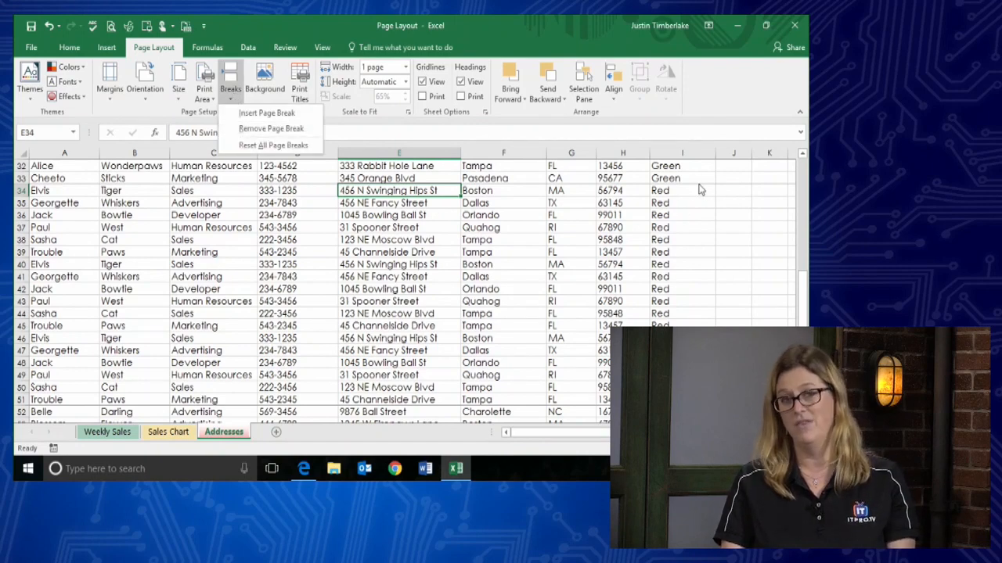
click(280, 129)
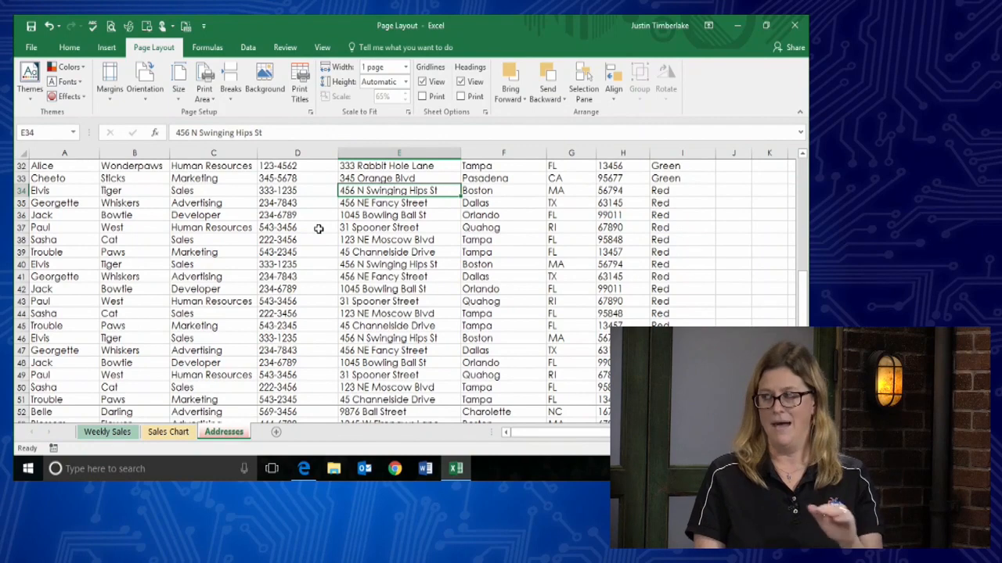
click(230, 86)
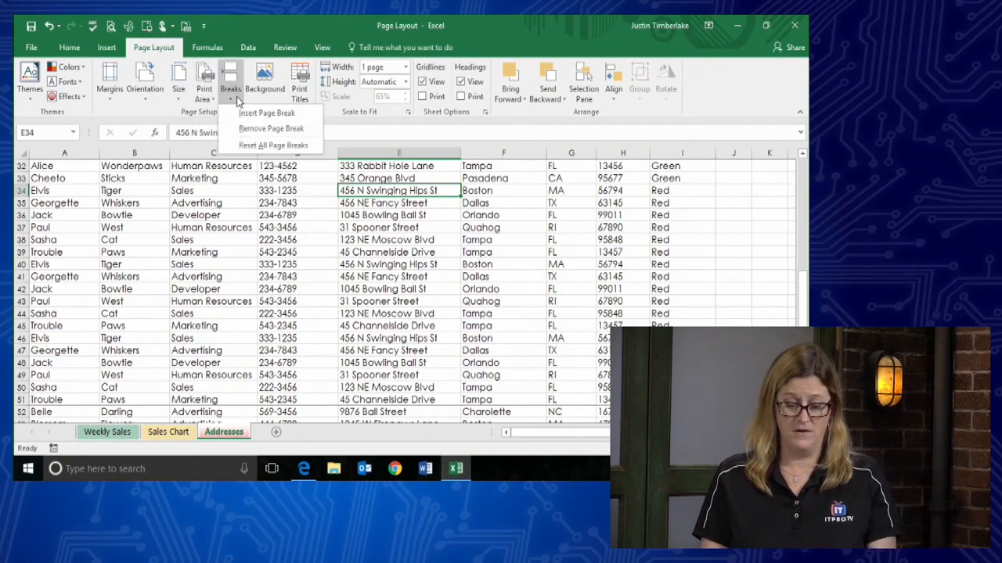
click(249, 148)
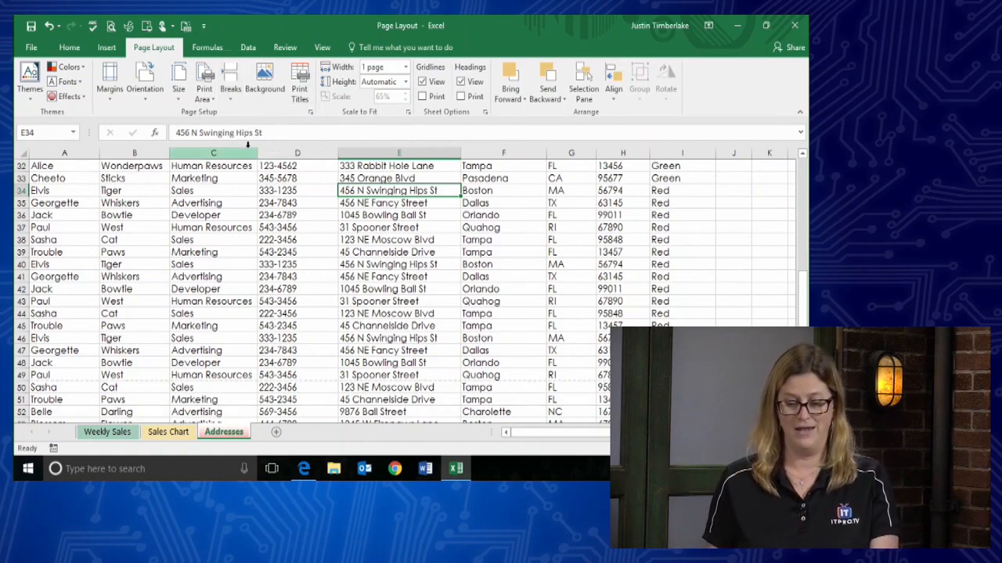